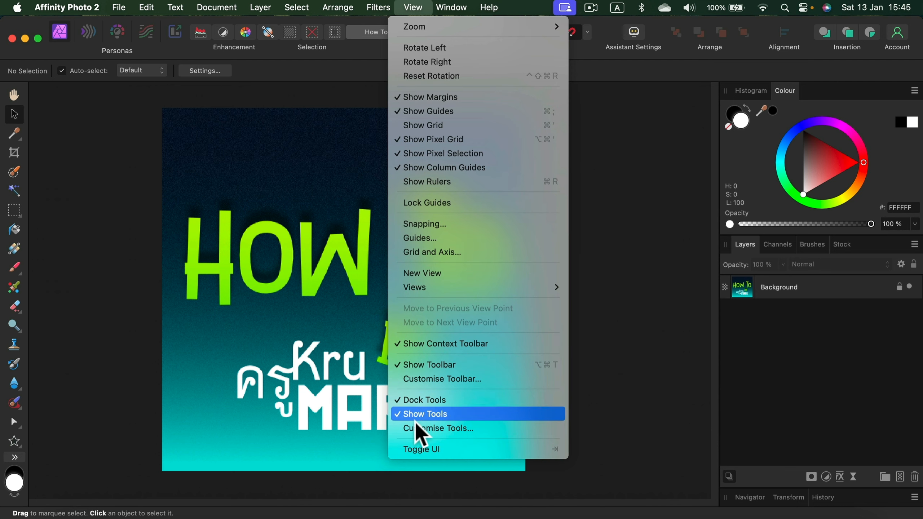
# Step: Open the tools panel customisation and set the number of columns to 2
pyautogui.click(472, 429)
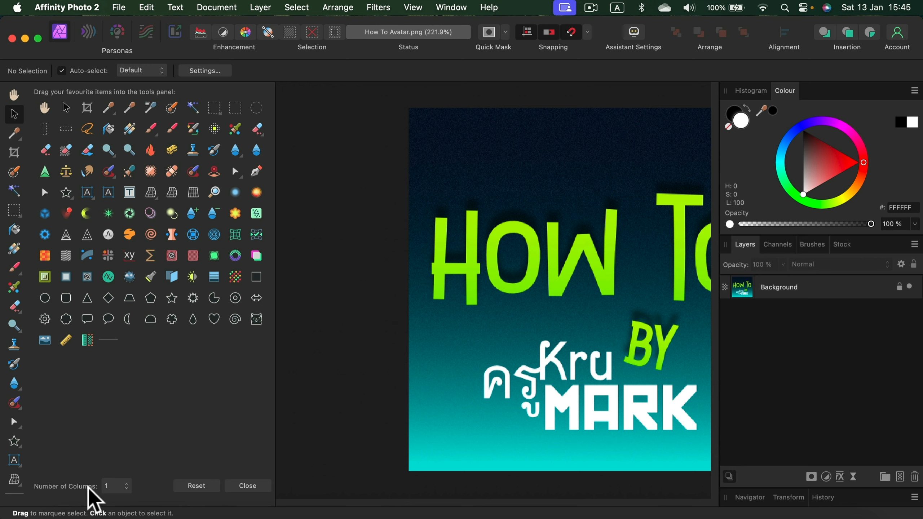
pyautogui.click(118, 486)
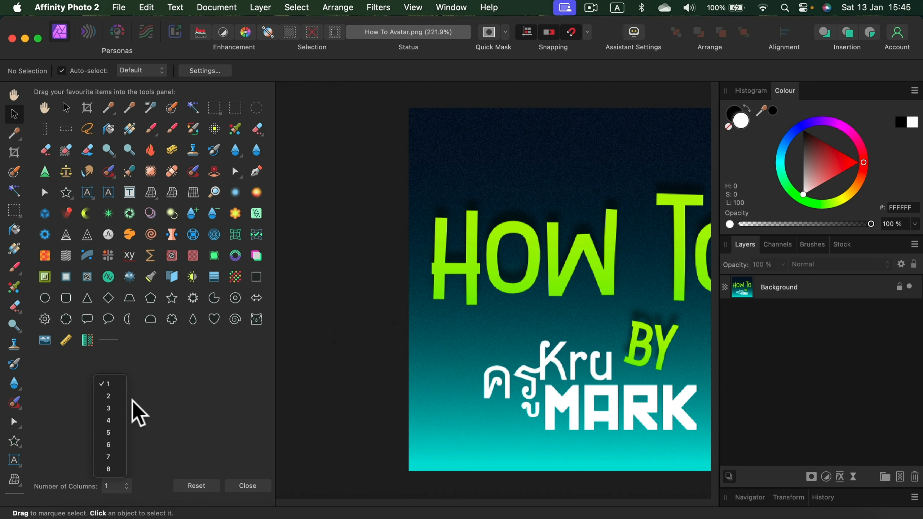
pyautogui.click(117, 396)
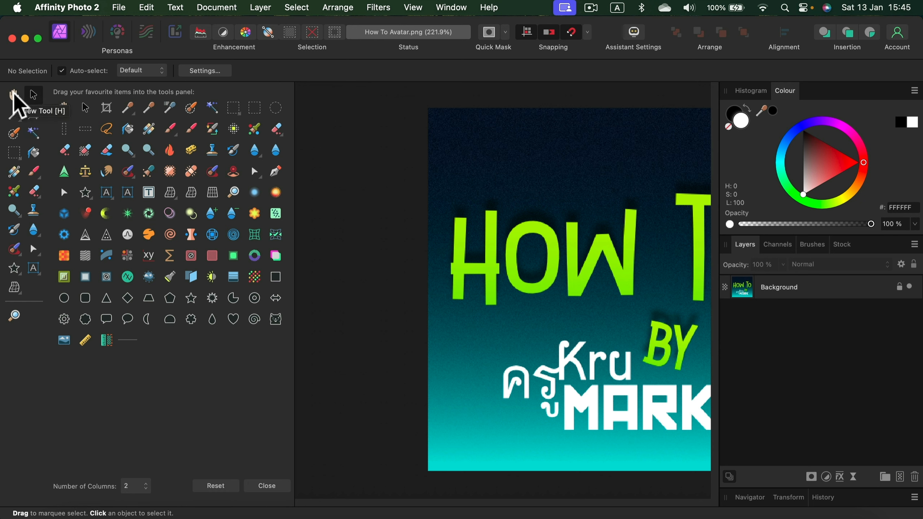
# Step: Rearrange the tools panel with the View Tool beside Zoom, the Node Tool beside Move, and a separator above the vector tools, then close customisation
pyautogui.moveTo(16, 97); pyautogui.dragTo(34, 302)
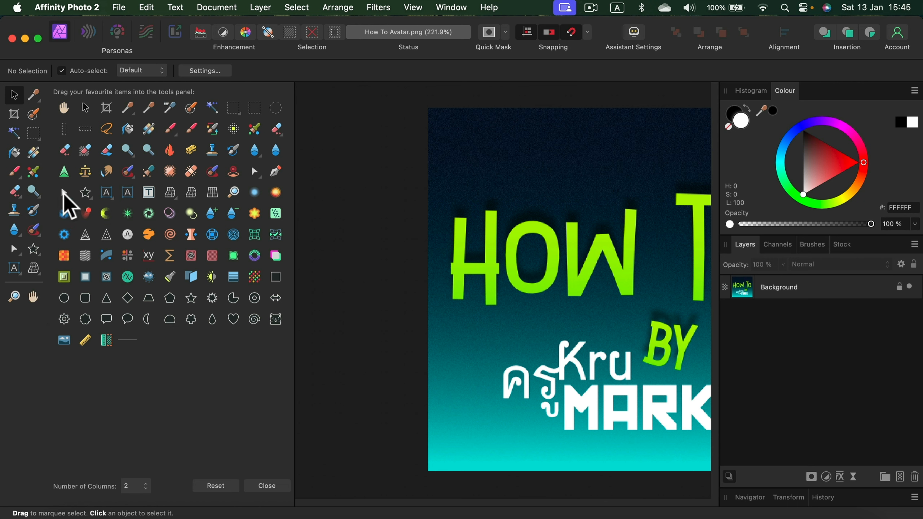
pyautogui.moveTo(63, 192); pyautogui.dragTo(38, 89)
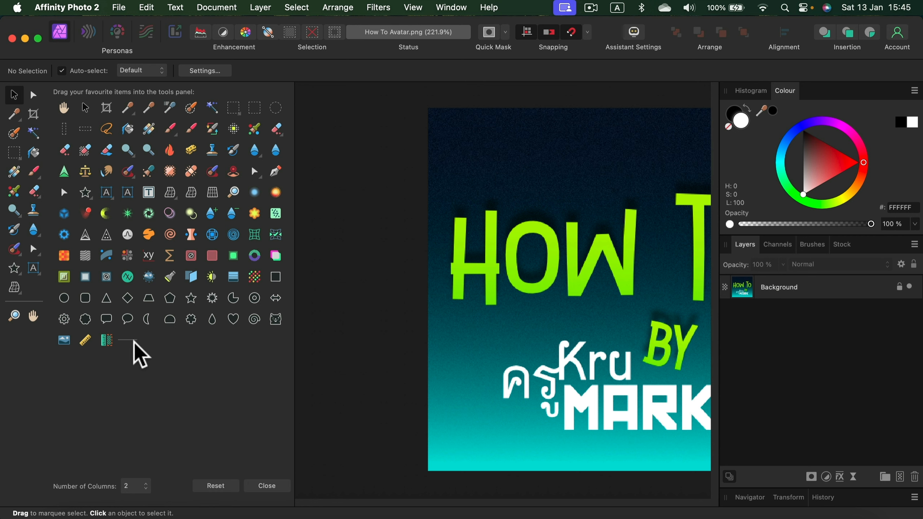
pyautogui.moveTo(132, 340)
pyautogui.mouseDown()
pyautogui.moveTo(114, 259)
pyautogui.moveTo(42, 176)
pyautogui.moveTo(29, 189)
pyautogui.moveTo(38, 261)
pyautogui.moveTo(27, 223)
pyautogui.moveTo(31, 242)
pyautogui.moveTo(9, 200)
pyautogui.moveTo(30, 252)
pyautogui.moveTo(23, 270)
pyautogui.moveTo(33, 268)
pyautogui.moveTo(15, 268)
pyautogui.moveTo(27, 238)
pyautogui.moveTo(35, 264)
pyautogui.moveTo(17, 264)
pyautogui.moveTo(25, 223)
pyautogui.moveTo(31, 248)
pyautogui.moveTo(18, 249)
pyautogui.mouseUp()
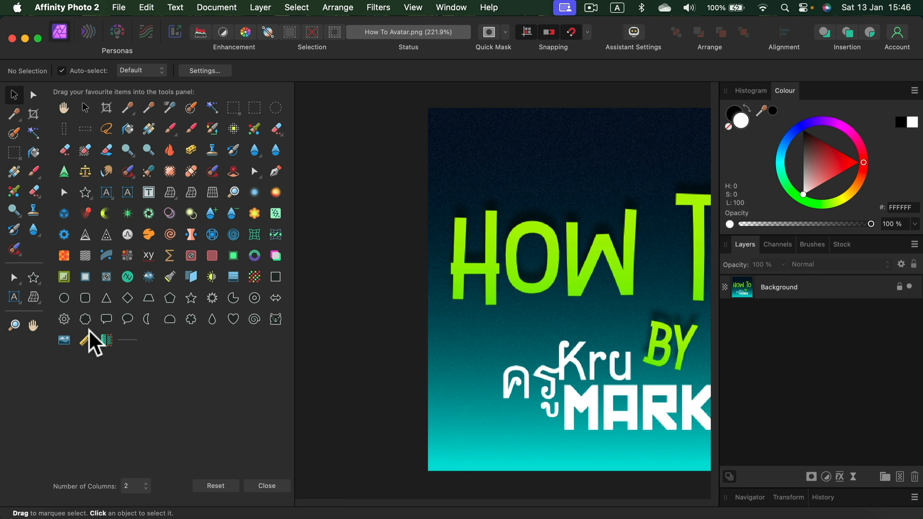
pyautogui.click(278, 486)
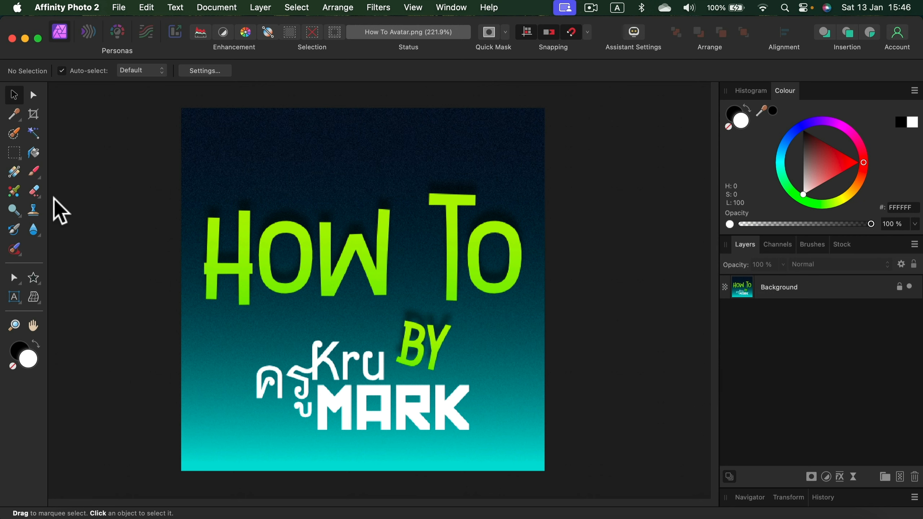
# Step: Reset the customised tools panel to its default tools, set it to 1 column, and close customisation
pyautogui.click(416, 9)
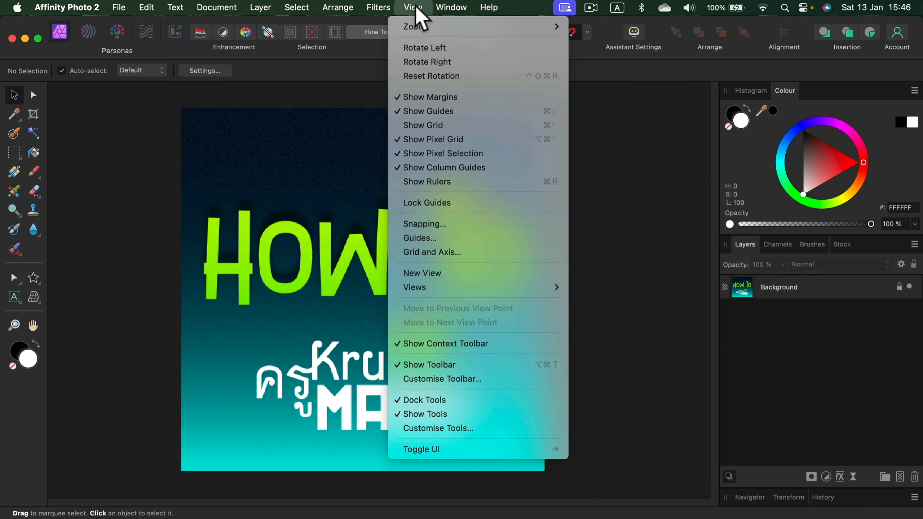
pyautogui.click(457, 433)
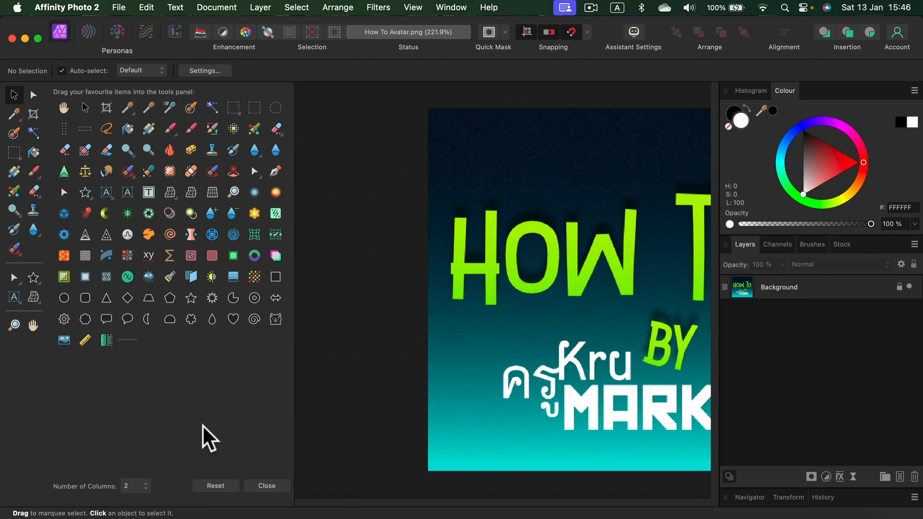
pyautogui.click(215, 486)
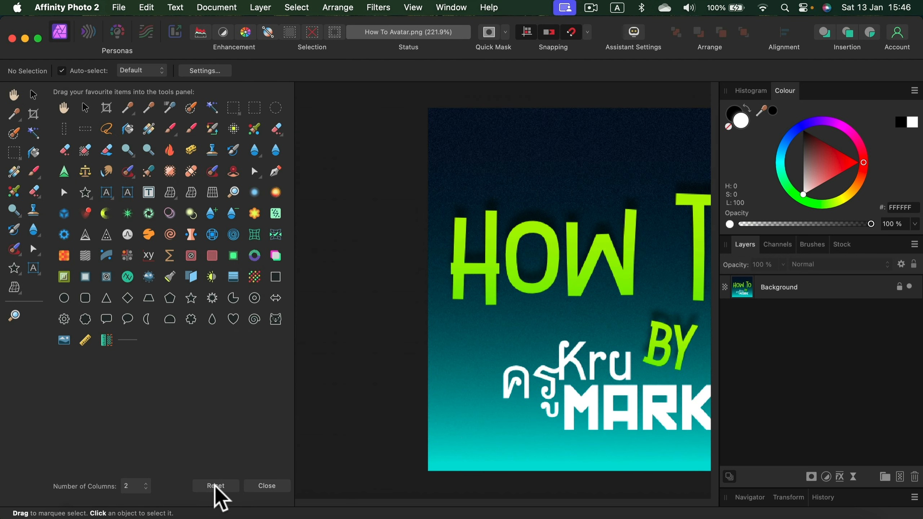
pyautogui.click(135, 486)
pyautogui.click(137, 475)
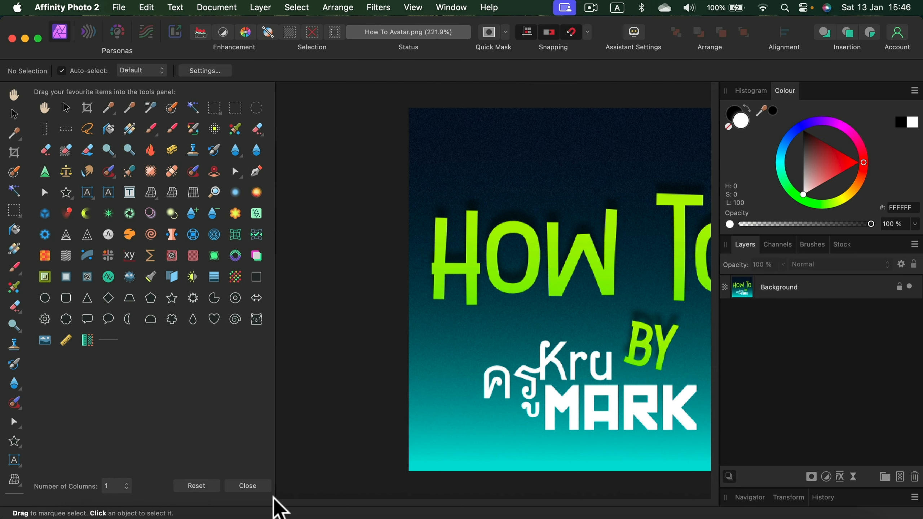
pyautogui.click(255, 488)
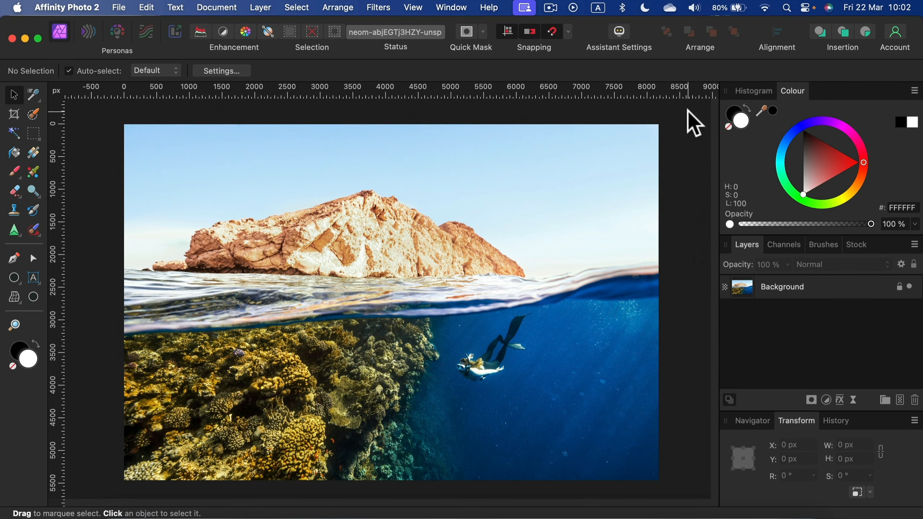
# Step: Create an artistic text object reading "Watermark" in the blue water below the diver using the Artistic Text Tool
pyautogui.click(30, 284)
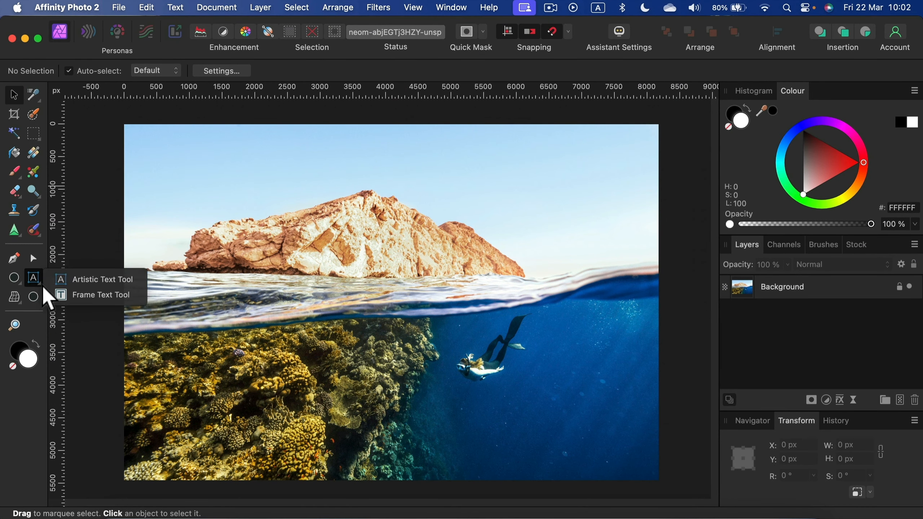
pyautogui.click(95, 280)
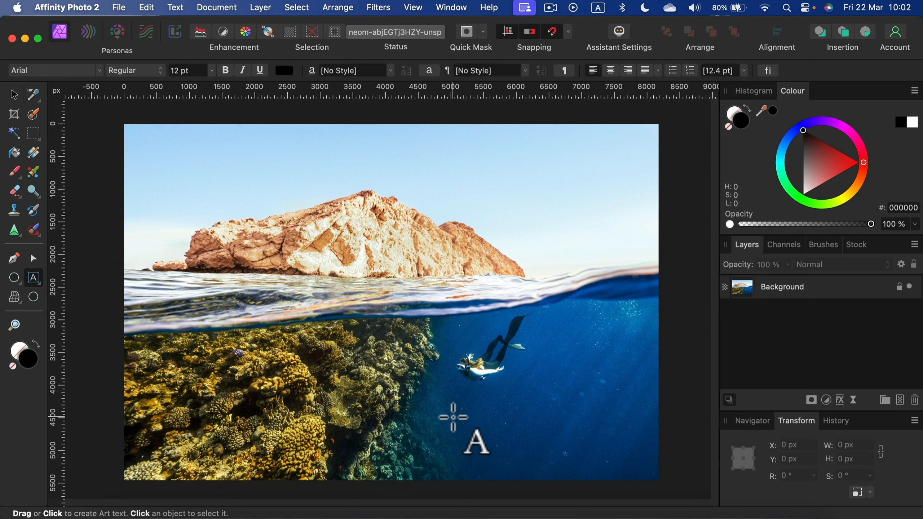
pyautogui.click(453, 417)
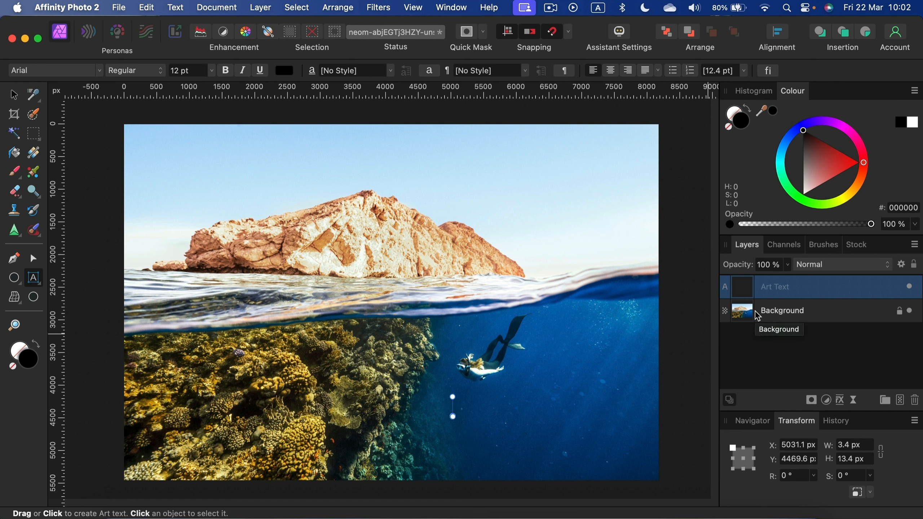
pyautogui.write('Watermark')
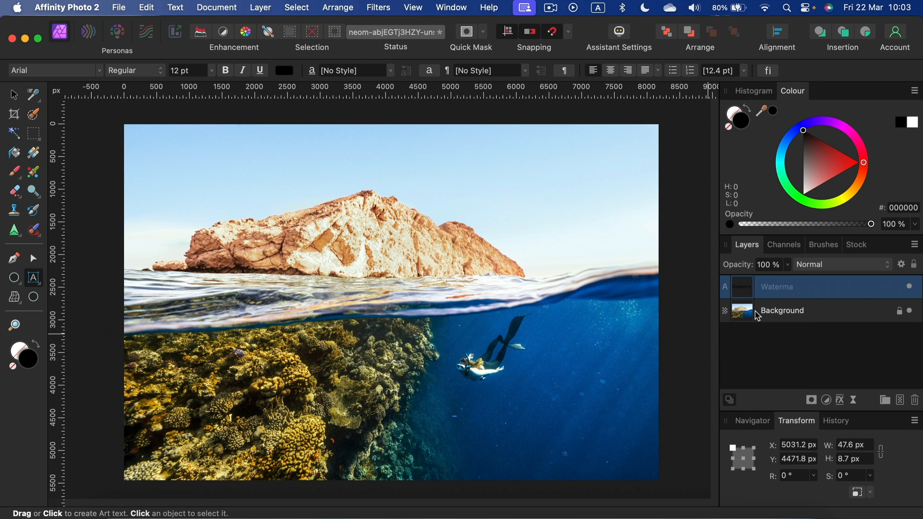
# Step: Enlarge the Watermark text to about 2611 px wide and move it toward the photo's lower-right corner
pyautogui.click(13, 95)
pyautogui.moveTo(457, 422); pyautogui.dragTo(635, 471)
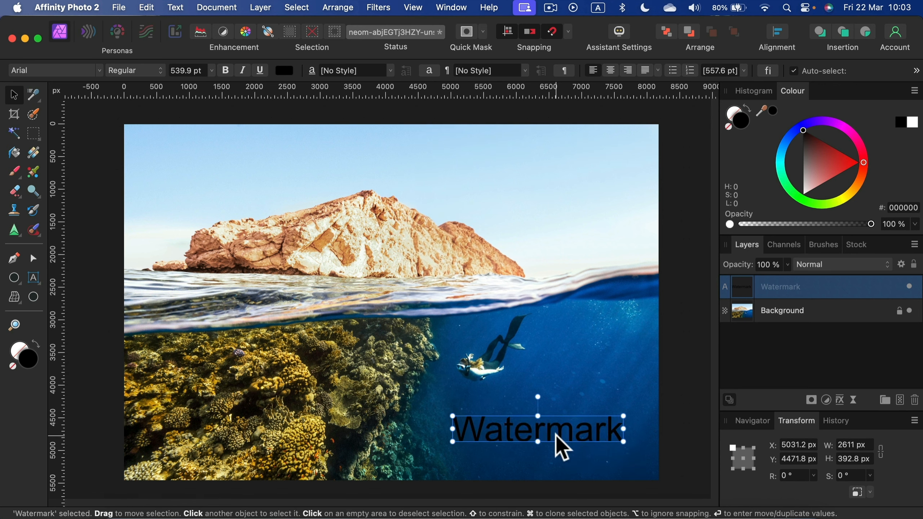
pyautogui.moveTo(586, 446)
pyautogui.mouseDown()
pyautogui.moveTo(576, 444)
pyautogui.moveTo(582, 461)
pyautogui.moveTo(594, 462)
pyautogui.moveTo(588, 450)
pyautogui.mouseUp()
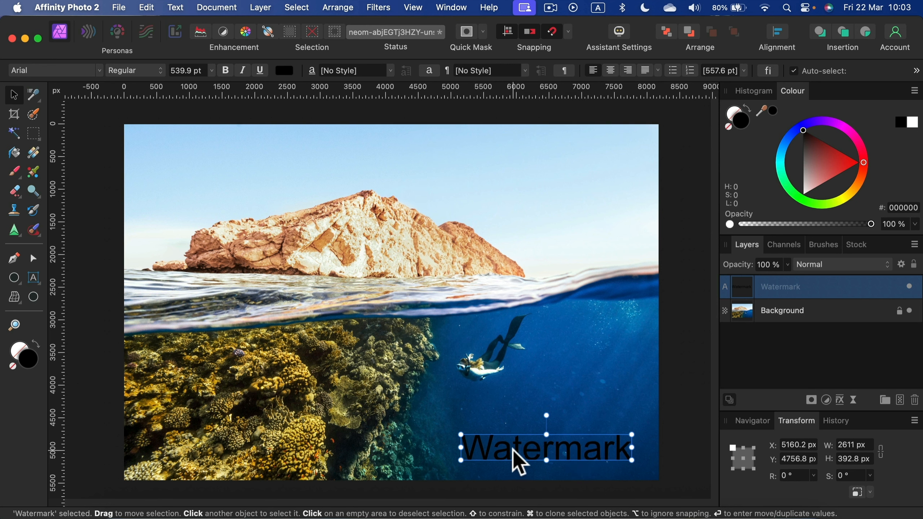
pyautogui.click(594, 358)
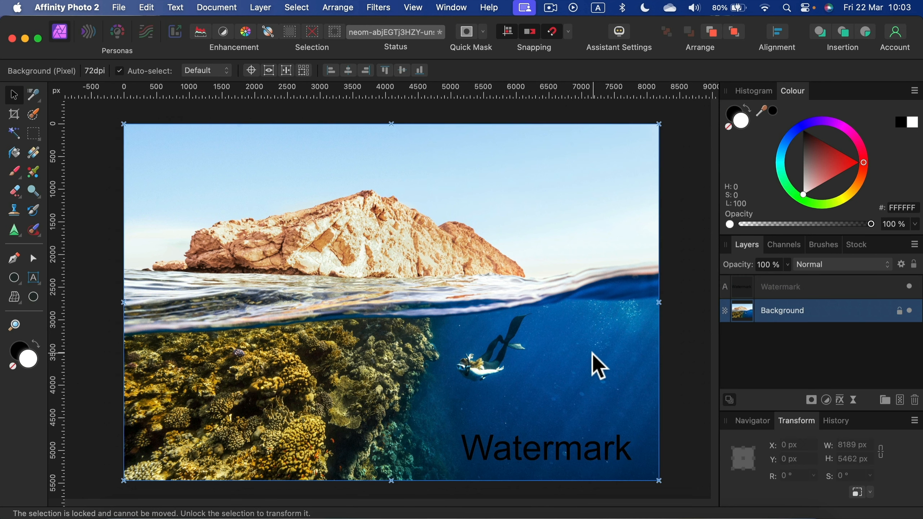
# Step: Select the Watermark text and set its font colour to white (FFFFFF)
pyautogui.click(541, 457)
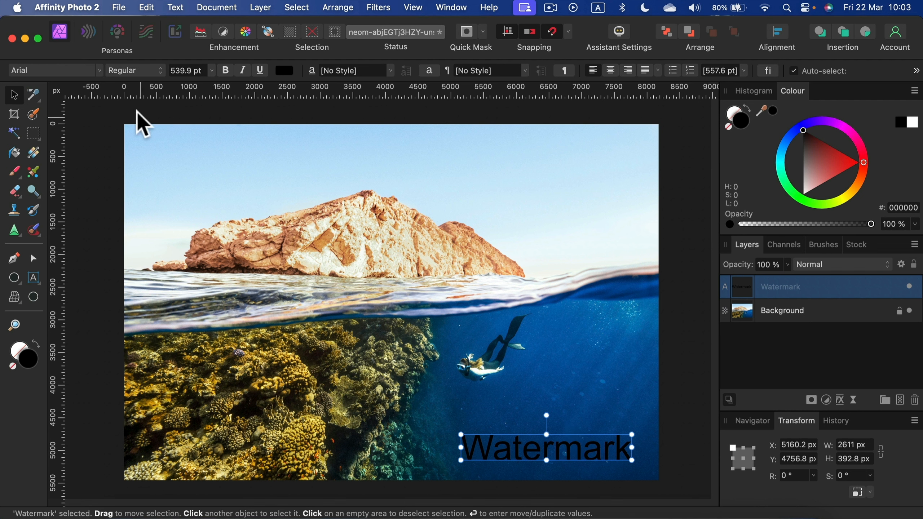
pyautogui.click(284, 73)
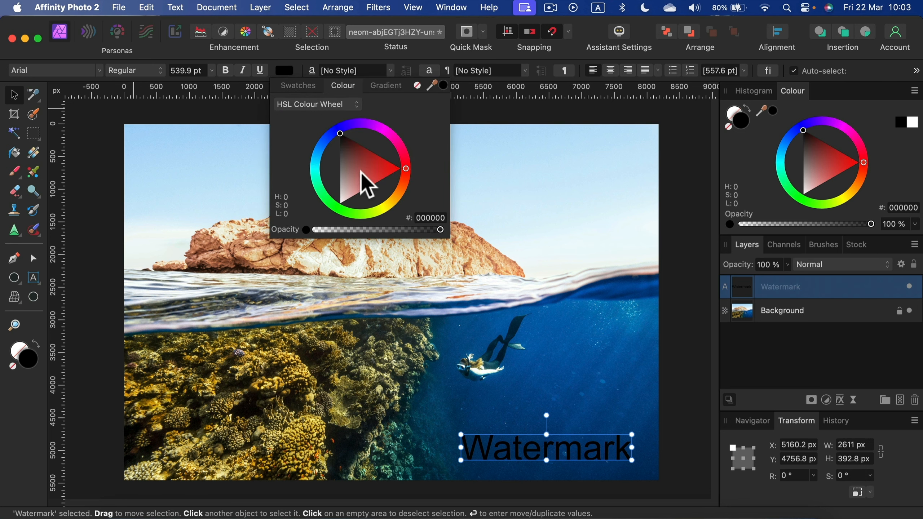
pyautogui.moveTo(360, 175); pyautogui.dragTo(308, 255)
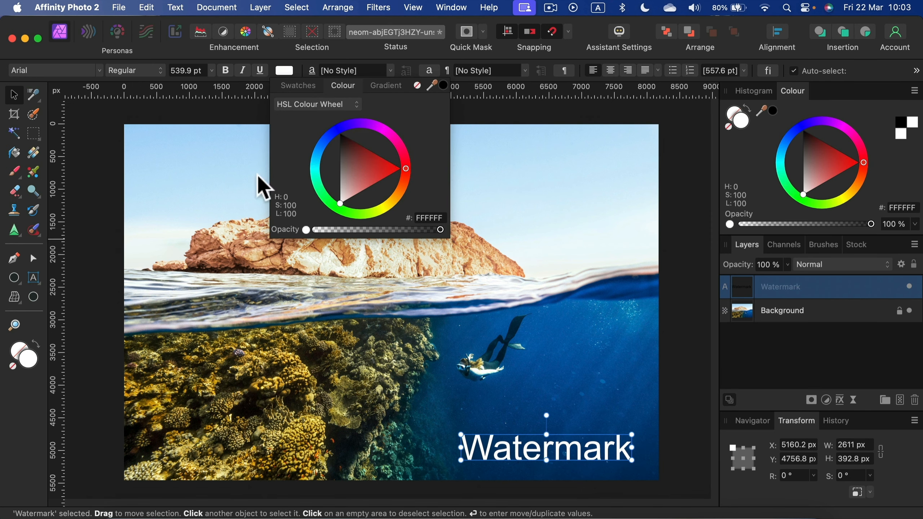
# Step: Preview the available fonts on the Watermark text and apply Apple Chancery
pyautogui.click(78, 70)
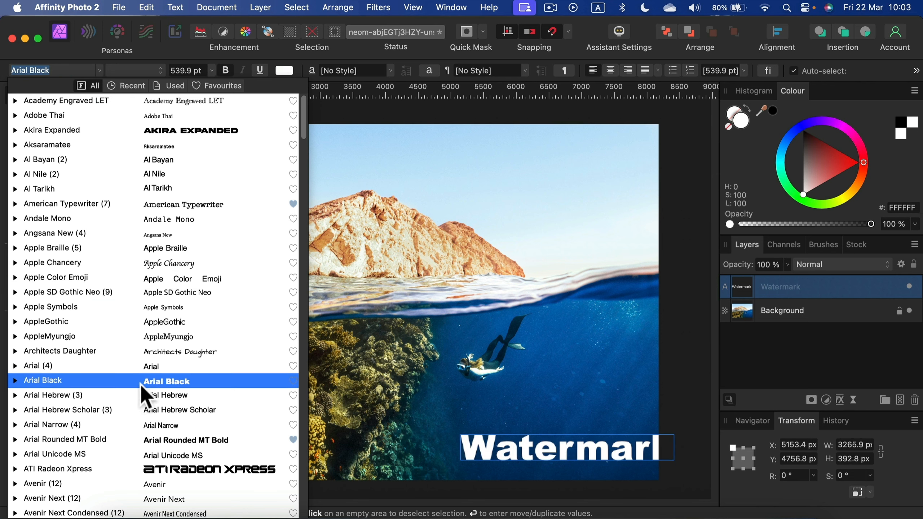
pyautogui.scroll(-2, 205, 466)
pyautogui.scroll(-5, 205, 462)
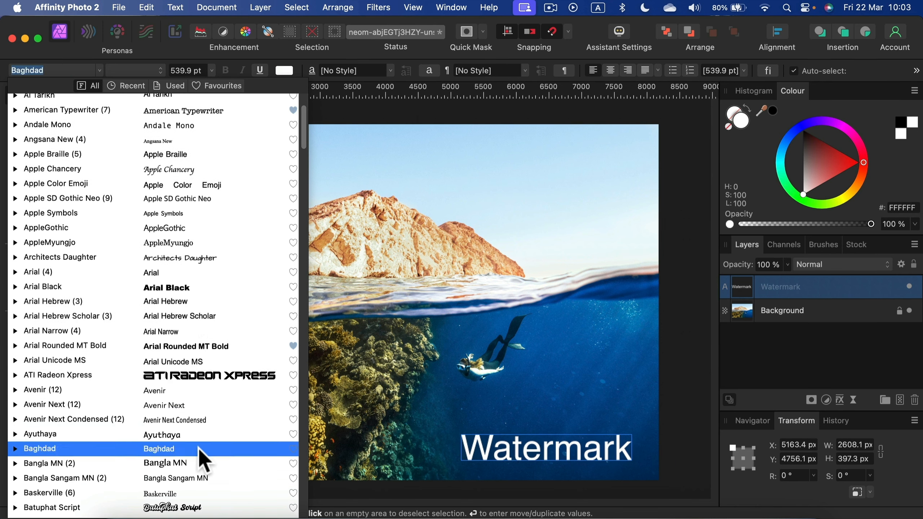
pyautogui.scroll(-2, 221, 446)
pyautogui.scroll(4, 231, 280)
pyautogui.scroll(4, 226, 268)
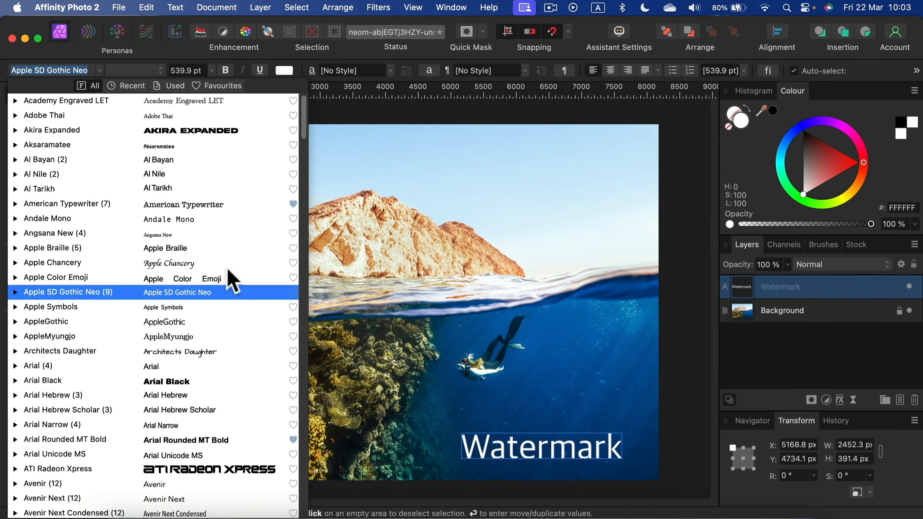
pyautogui.click(205, 276)
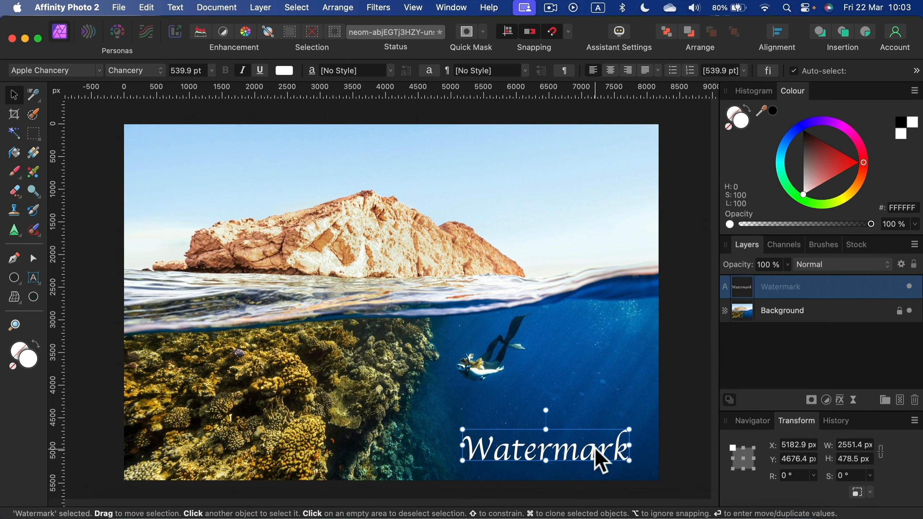
# Step: Move the Watermark text closer to the photo's lower-right corner, to about X 5414 px, Y 4760 px
pyautogui.moveTo(597, 458); pyautogui.dragTo(609, 463)
pyautogui.click(552, 464)
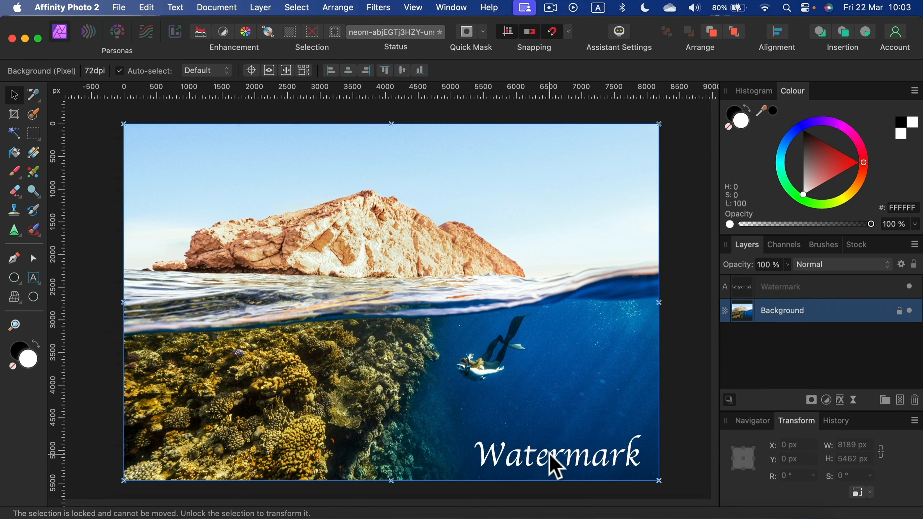
pyautogui.click(552, 452)
pyautogui.moveTo(560, 464); pyautogui.dragTo(561, 465)
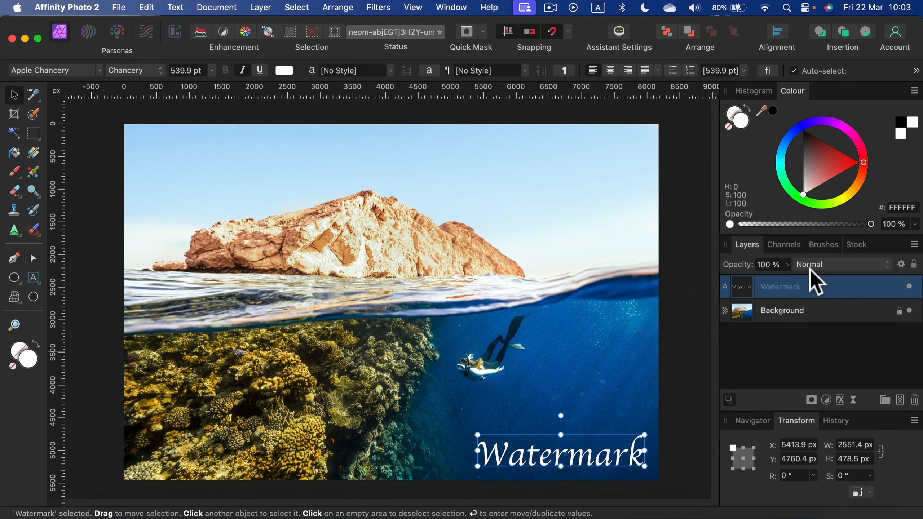
# Step: Set the Watermark layer's blend mode to Overlay and reposition the text at about X 5490 px, Y 4856 px
pyautogui.click(843, 265)
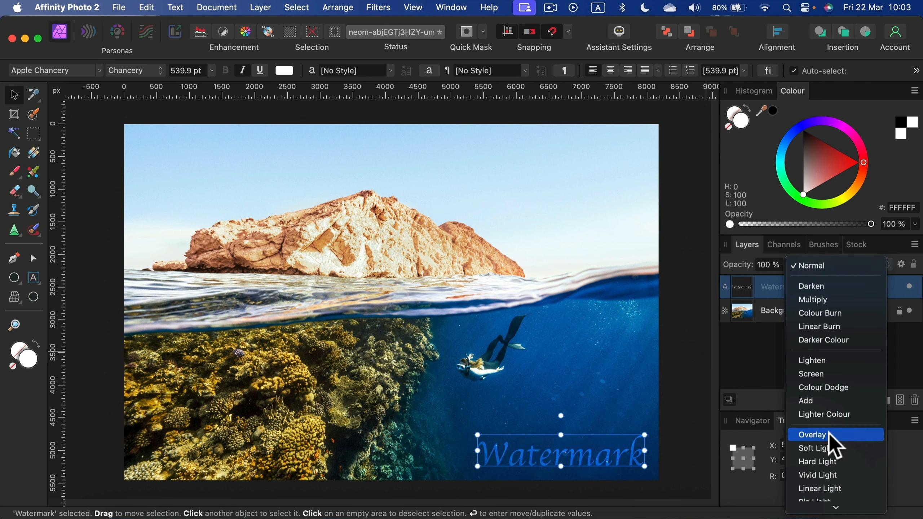
pyautogui.click(831, 436)
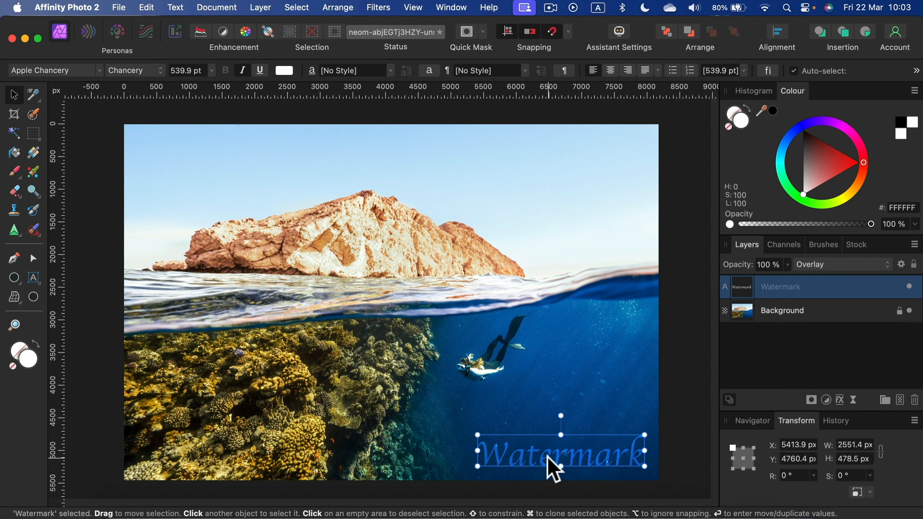
pyautogui.moveTo(563, 458); pyautogui.dragTo(530, 460)
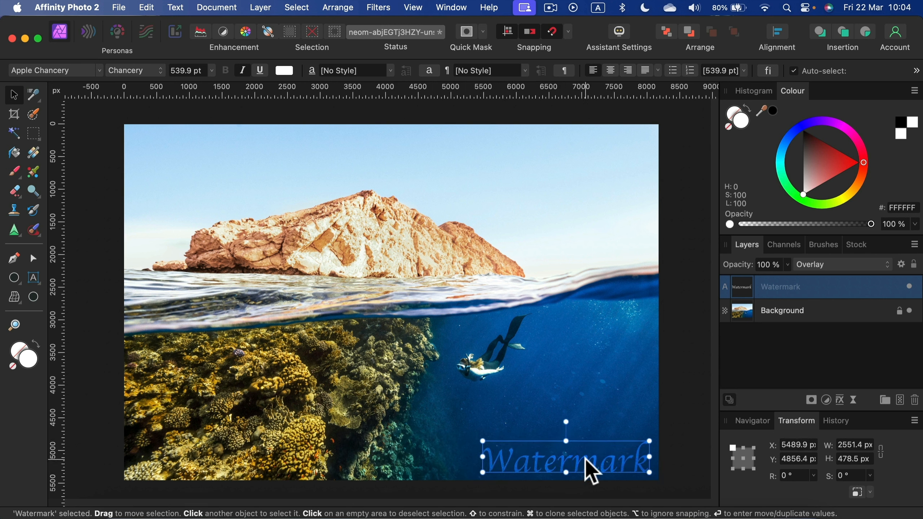
# Step: Try the Watermark layer's opacity, leave it at 100%, and set the blend mode to Hard Light
pyautogui.click(788, 265)
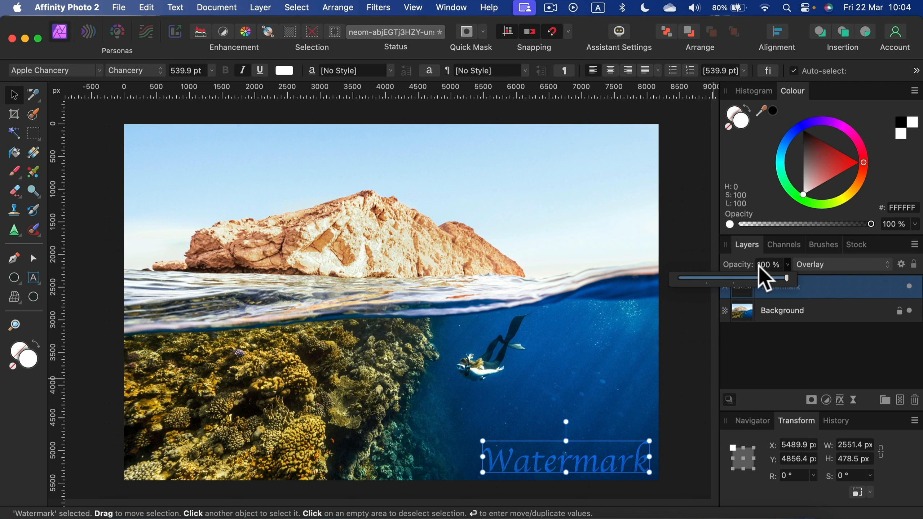
pyautogui.moveTo(784, 279); pyautogui.dragTo(804, 282)
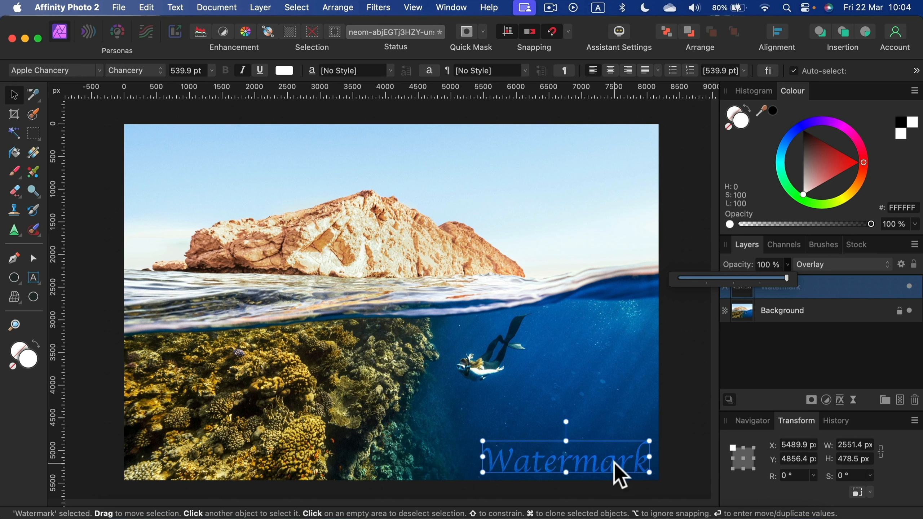
pyautogui.click(836, 264)
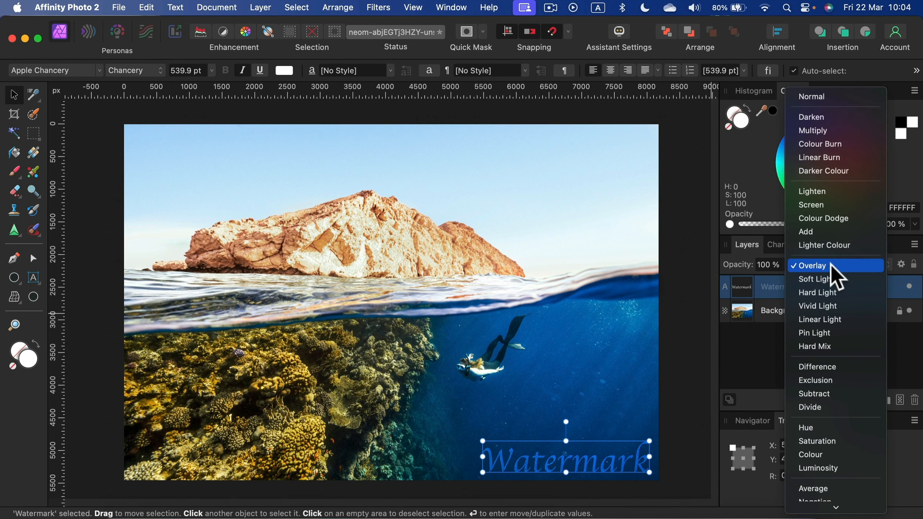
pyautogui.click(826, 293)
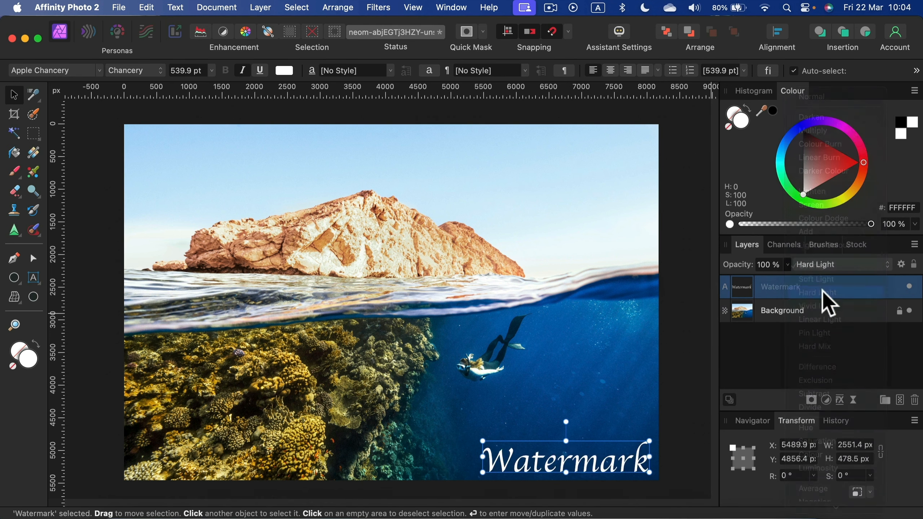
# Step: Set the Watermark layer to Overlay blending at 50% opacity and move the text to about X 5457 px, Y 4828 px
pyautogui.click(787, 266)
pyautogui.moveTo(782, 280); pyautogui.dragTo(751, 280)
pyautogui.click(846, 268)
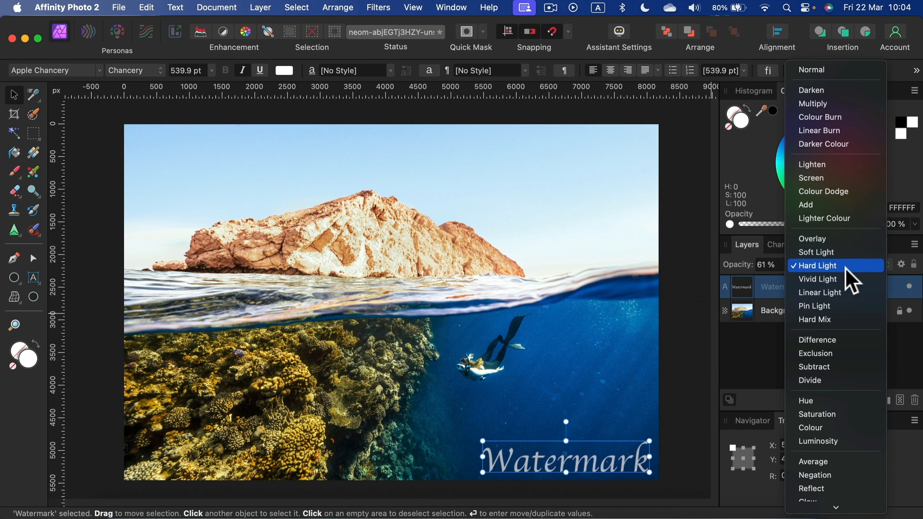
pyautogui.click(840, 239)
pyautogui.click(788, 271)
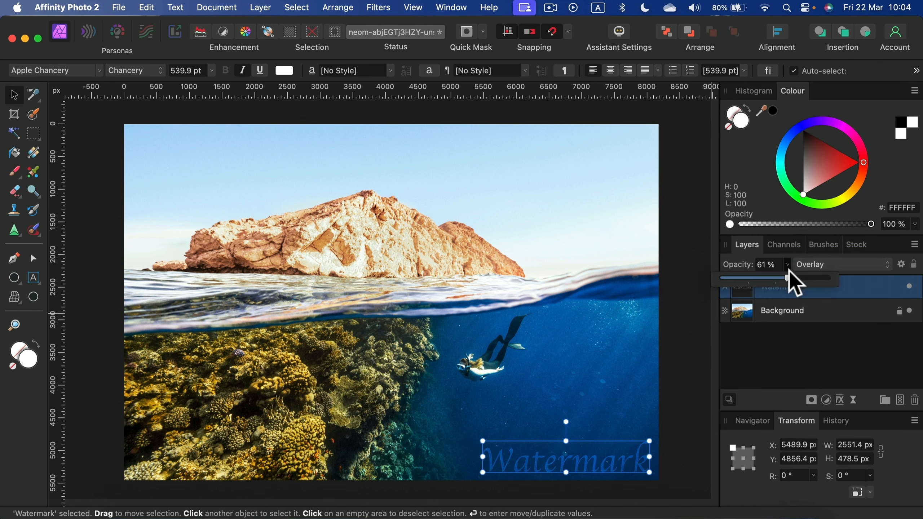
pyautogui.moveTo(789, 273)
pyautogui.mouseDown()
pyautogui.moveTo(830, 277)
pyautogui.moveTo(773, 274)
pyautogui.mouseUp()
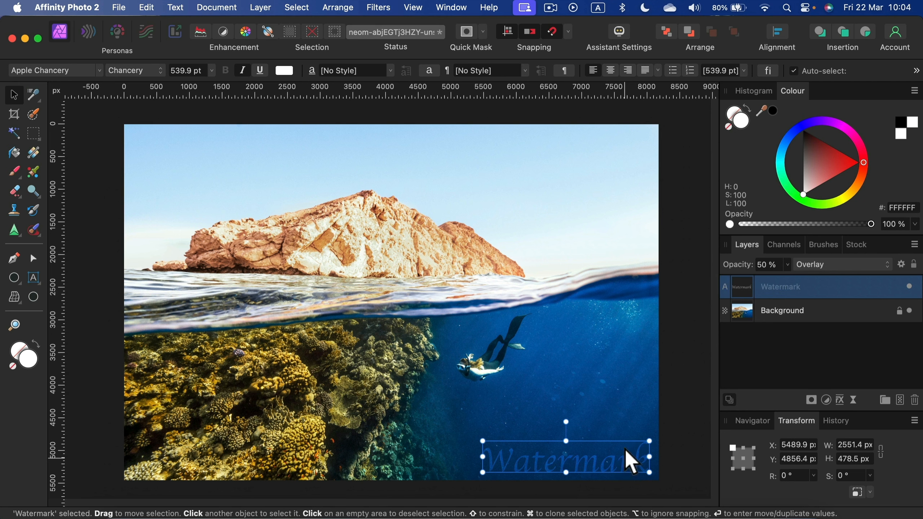
pyautogui.moveTo(630, 469); pyautogui.dragTo(628, 467)
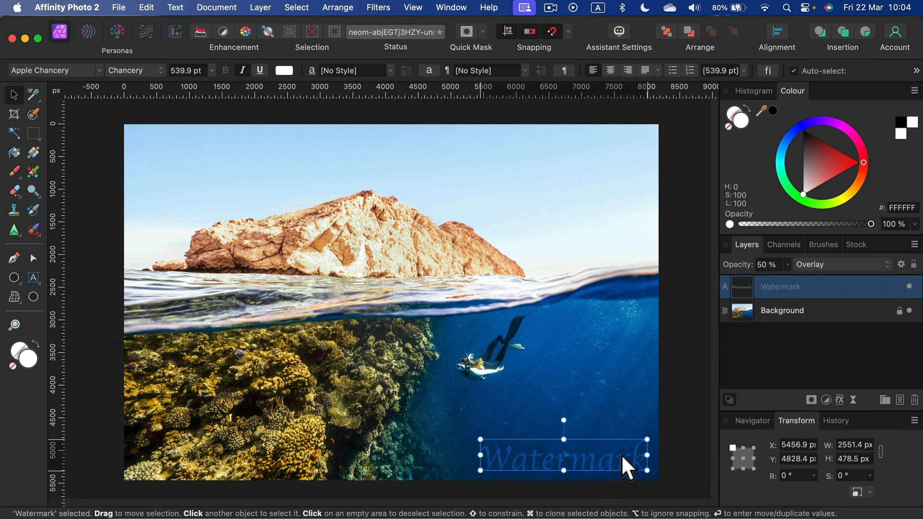
# Step: Add an Outer Shadow effect to the Watermark text with radius 0.8 px, offset 42.1 px and Overlay blend mode
pyautogui.click(840, 400)
pyautogui.moveTo(483, 73); pyautogui.dragTo(619, 48)
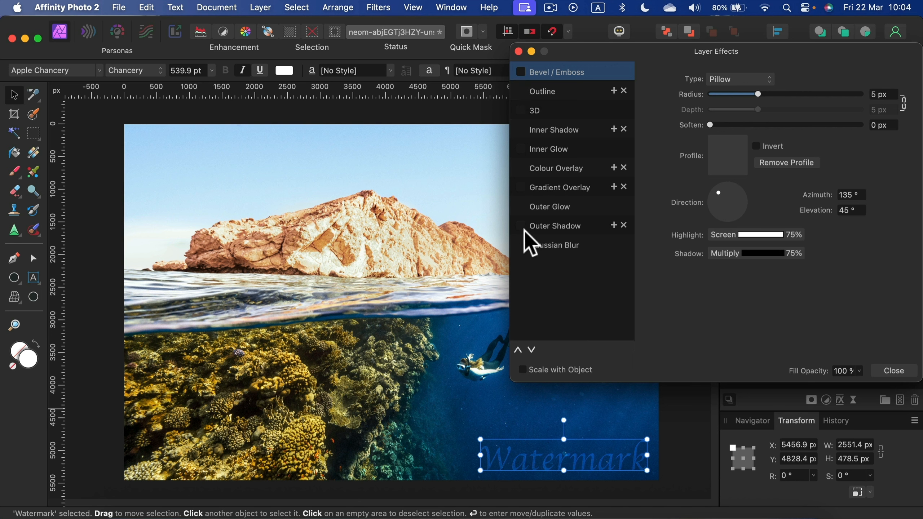
pyautogui.click(542, 226)
pyautogui.moveTo(730, 201); pyautogui.dragTo(736, 228)
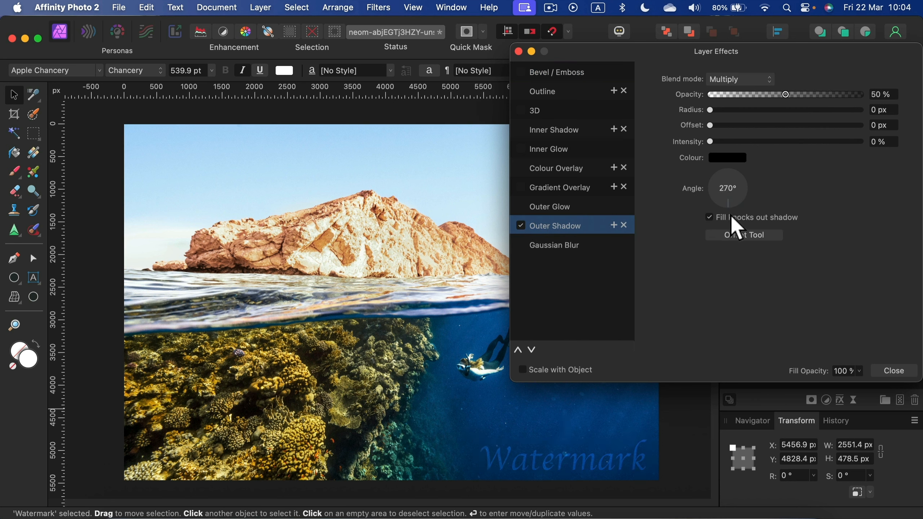
pyautogui.moveTo(711, 110); pyautogui.dragTo(833, 132)
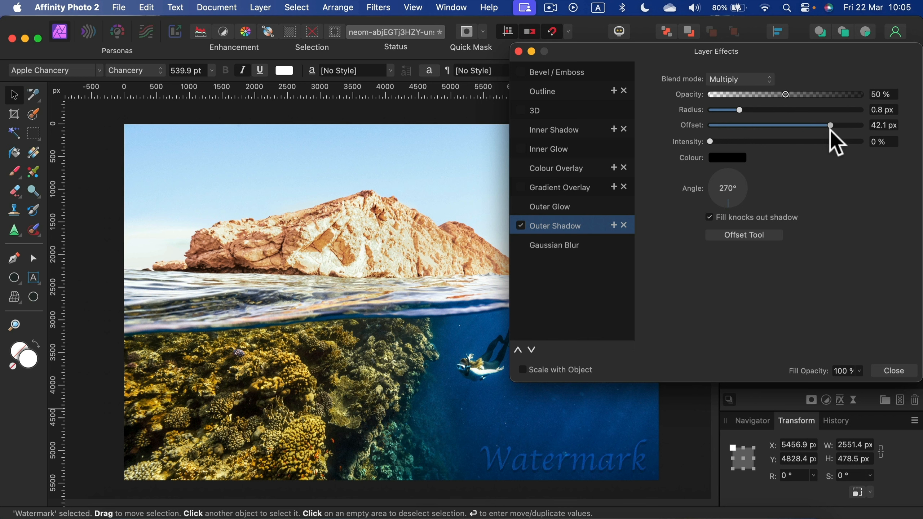
pyautogui.click(720, 81)
pyautogui.click(745, 216)
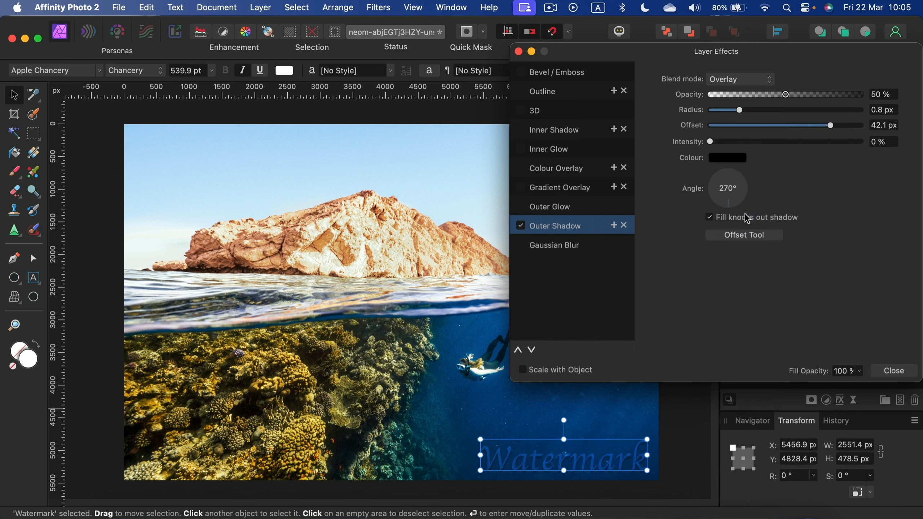
pyautogui.click(896, 373)
pyautogui.click(846, 314)
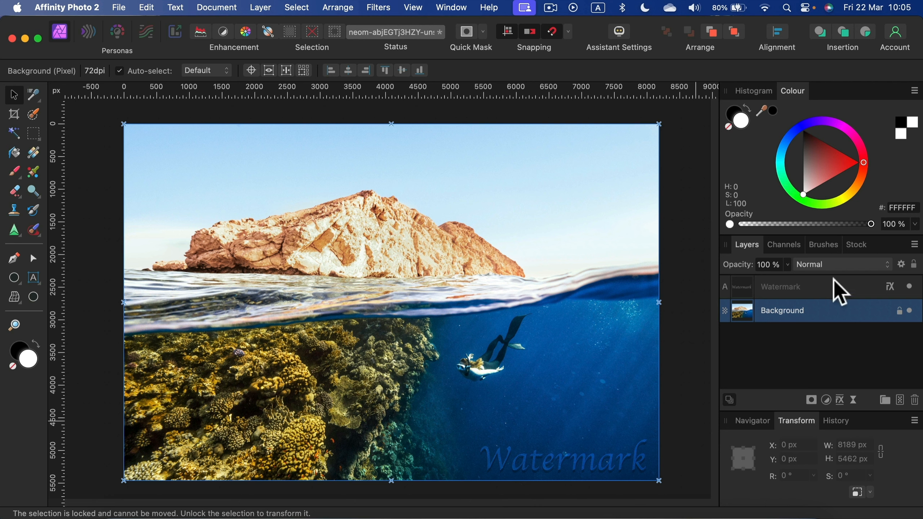
# Step: Lower the Watermark layer's opacity to 25% and deselect it
pyautogui.click(800, 286)
pyautogui.click(788, 266)
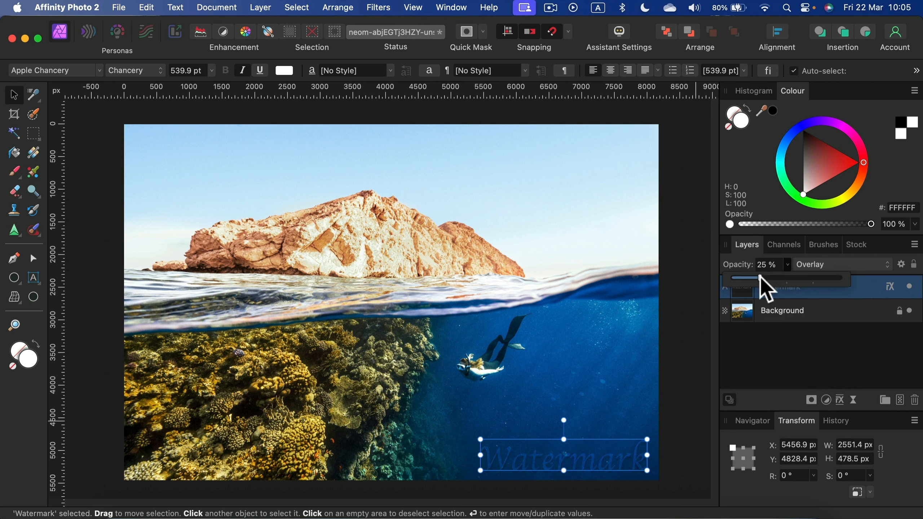
pyautogui.click(791, 353)
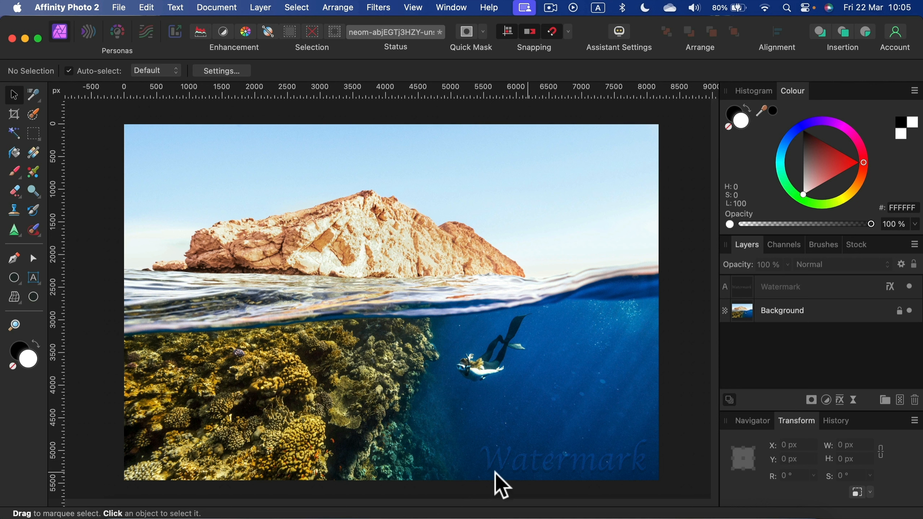
# Step: Duplicate the Watermark layer and place the copy in the photo's upper-left corner at about X 196 px, Y 154 px
pyautogui.click(610, 458)
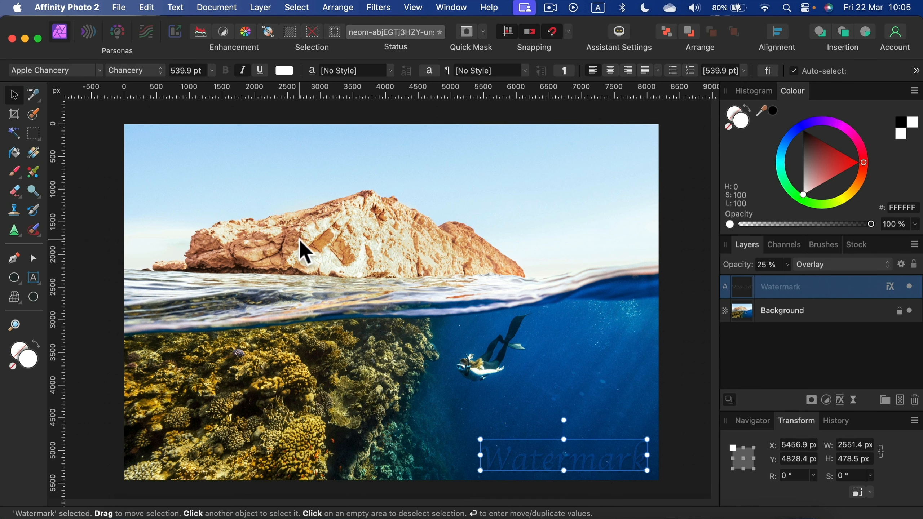
pyautogui.rightClick(847, 298)
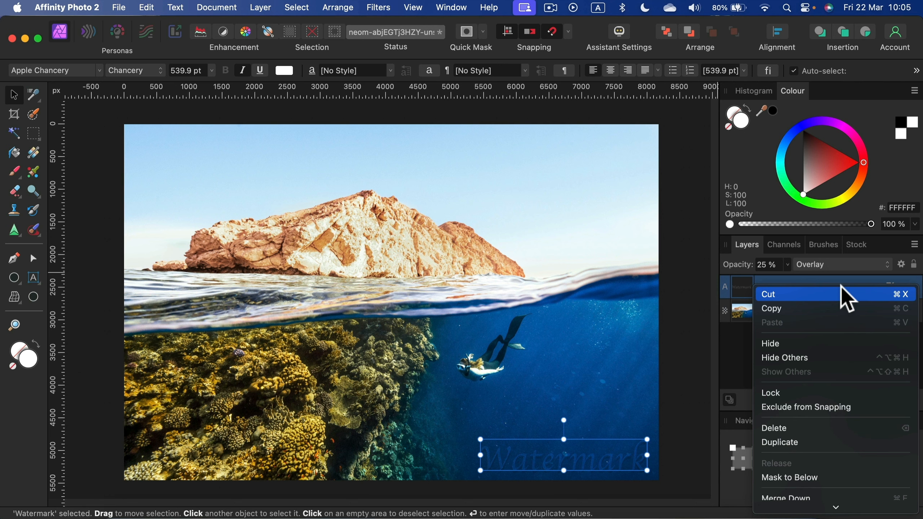
pyautogui.click(823, 443)
pyautogui.moveTo(607, 458); pyautogui.dragTo(266, 155)
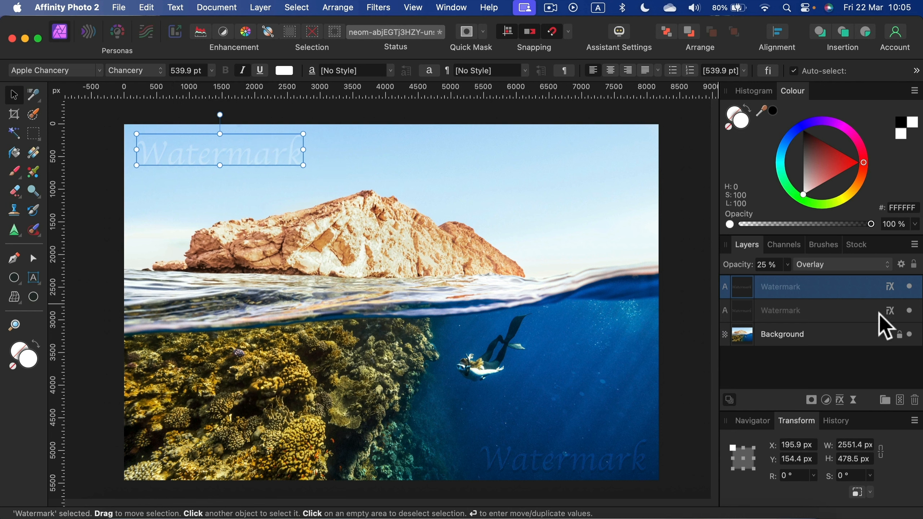
pyautogui.click(832, 316)
pyautogui.click(834, 335)
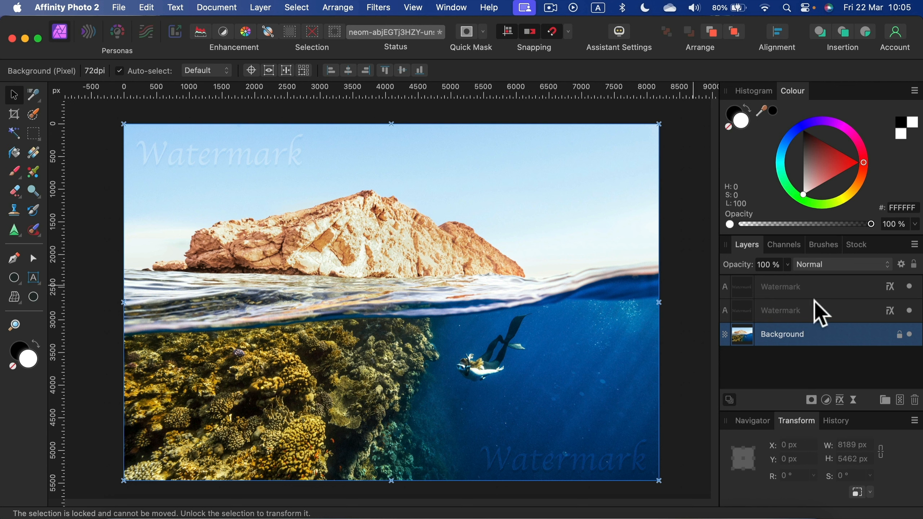
pyautogui.click(839, 295)
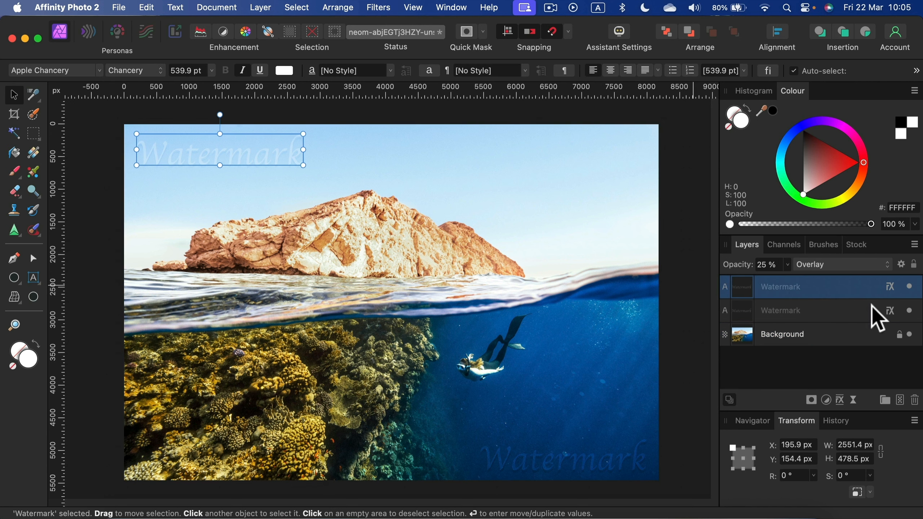
pyautogui.click(866, 330)
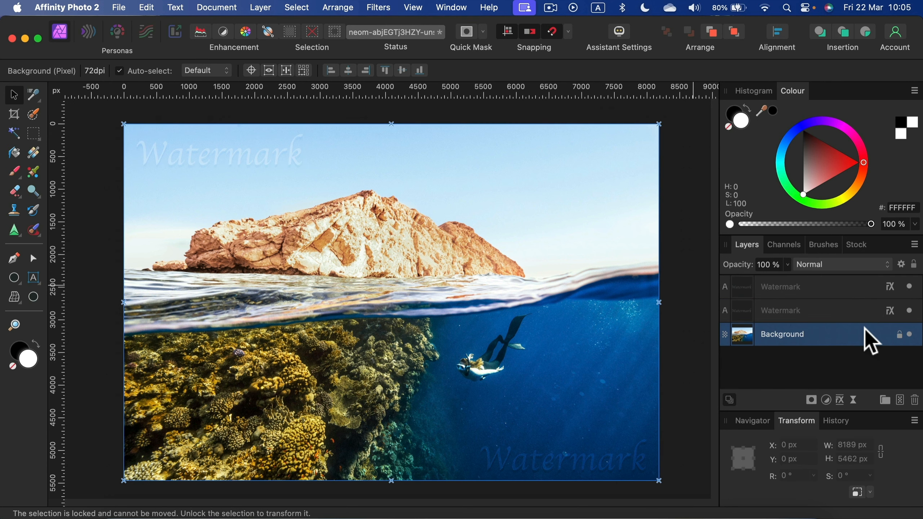
# Step: Start a JPEG export of the whole document with quality 80 and a width of 4000 px
pyautogui.click(119, 7)
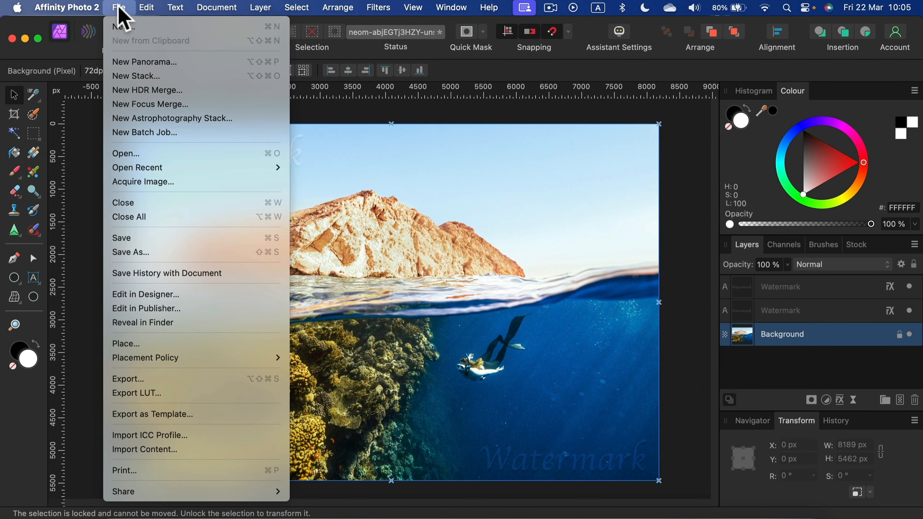
pyautogui.click(134, 381)
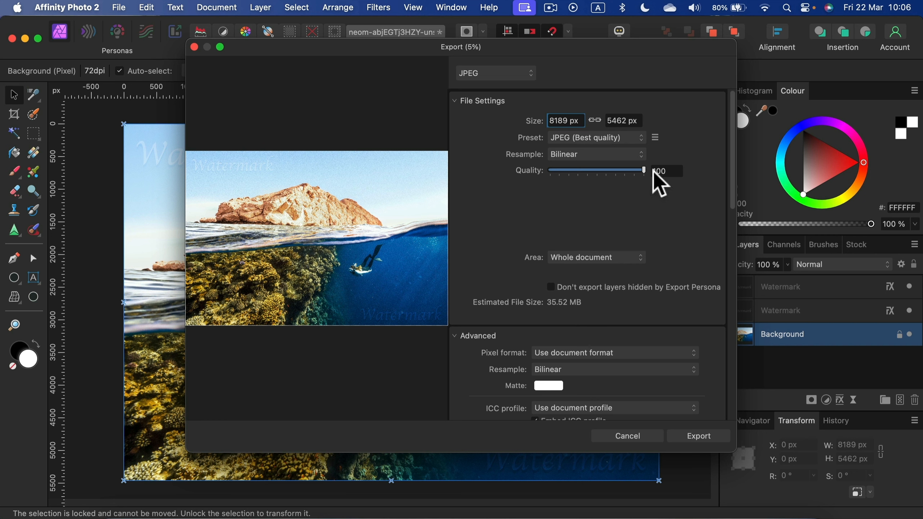
pyautogui.moveTo(644, 170); pyautogui.dragTo(631, 171)
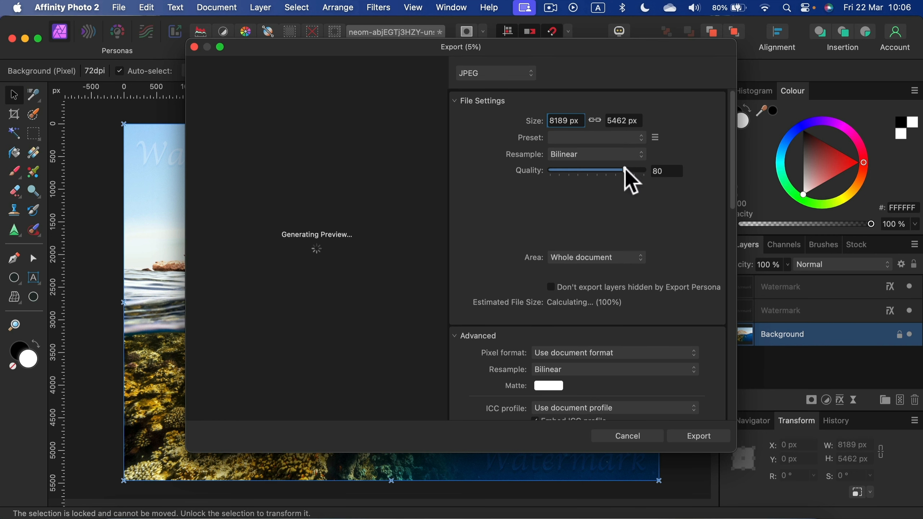
pyautogui.click(581, 120)
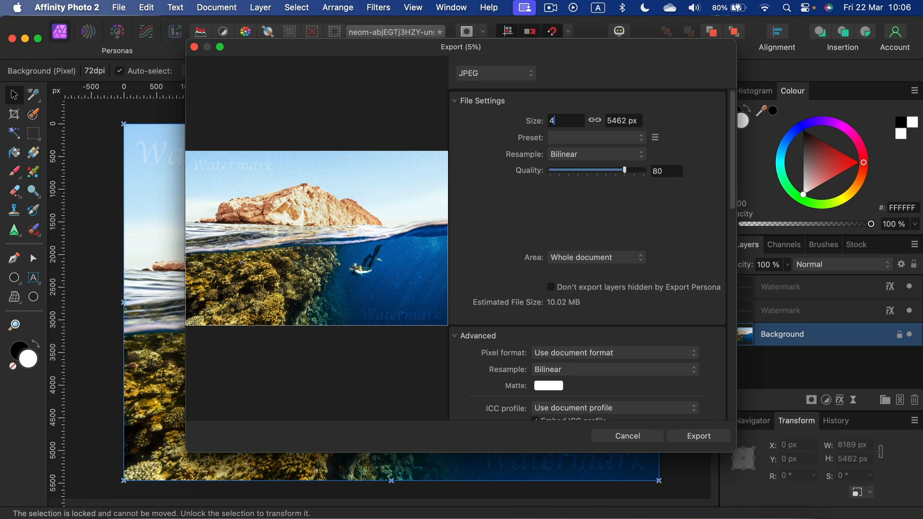
pyautogui.write('4000')
pyautogui.press('Tab')
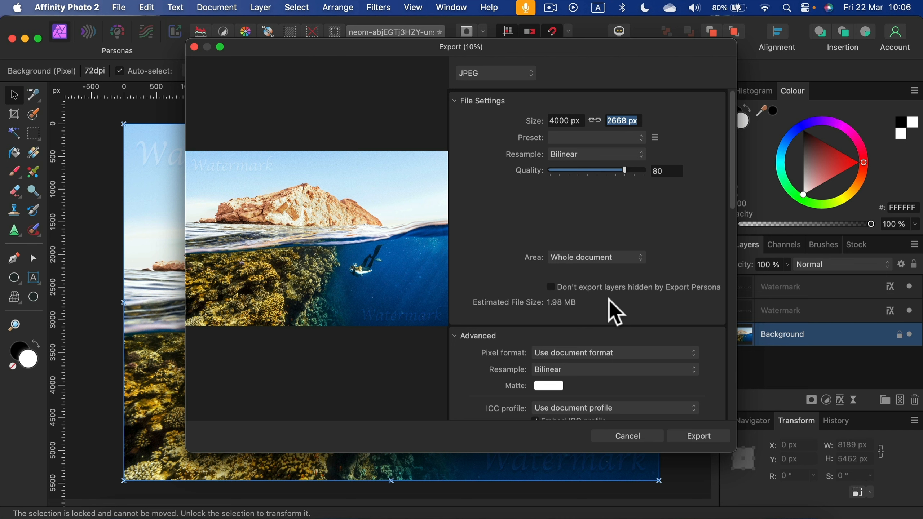
# Step: Set the export width to 2000 px and proceed to saving the JPEG, then cancel the save
pyautogui.click(581, 119)
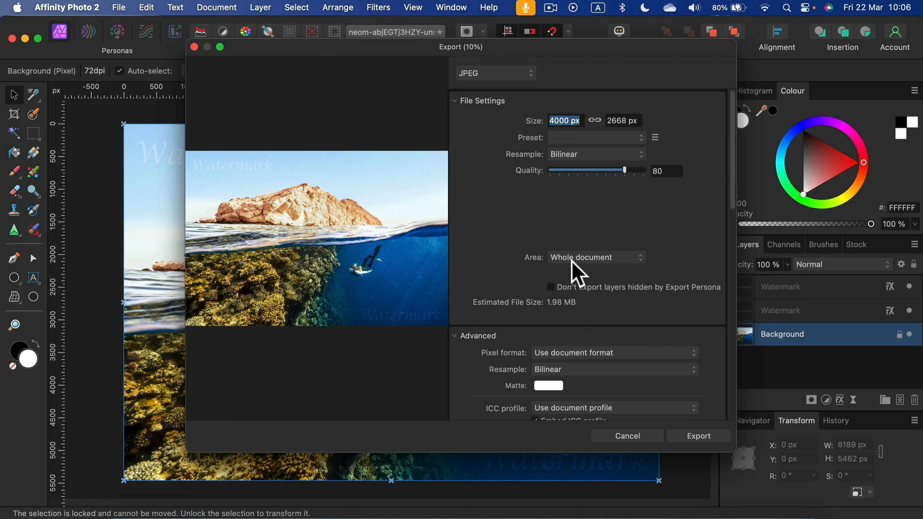
pyautogui.write('2000')
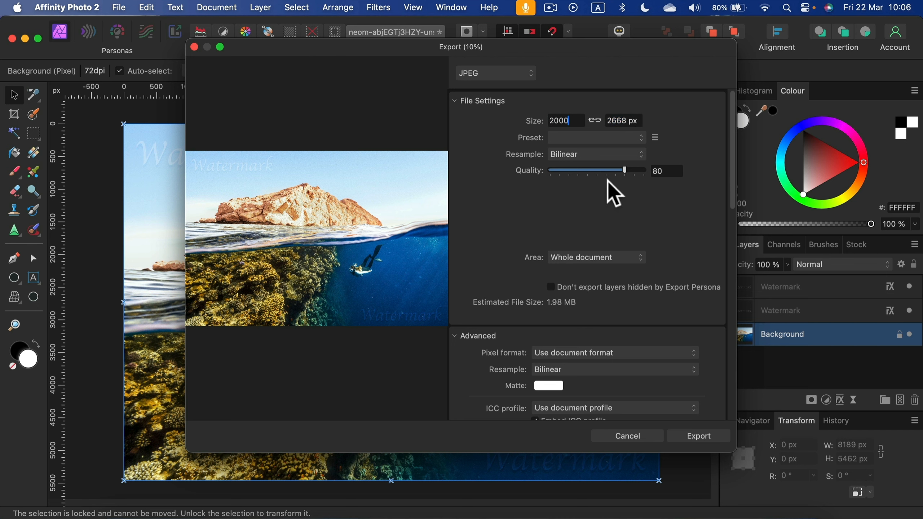
pyautogui.click(619, 122)
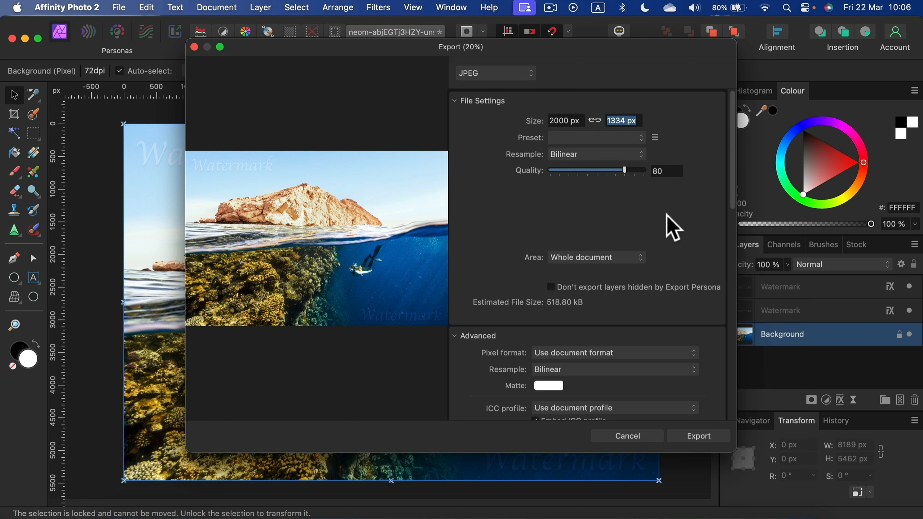
pyautogui.click(717, 440)
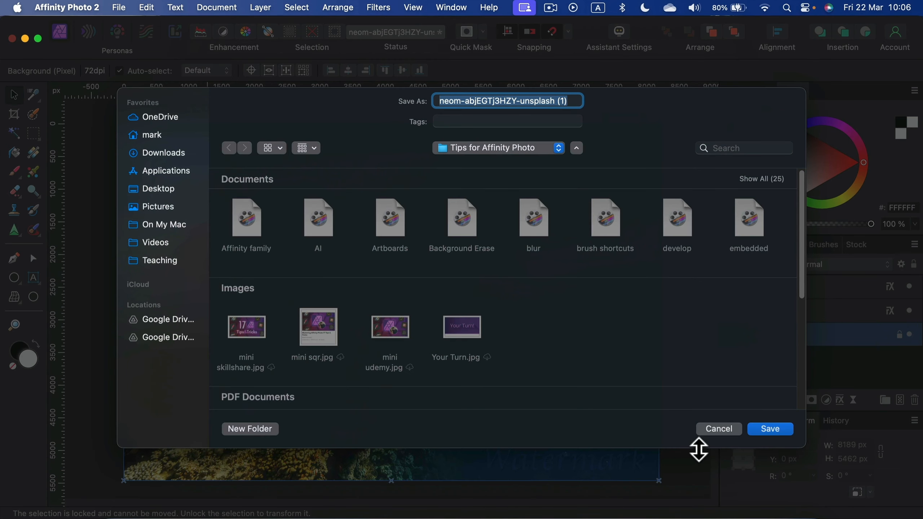
pyautogui.click(719, 429)
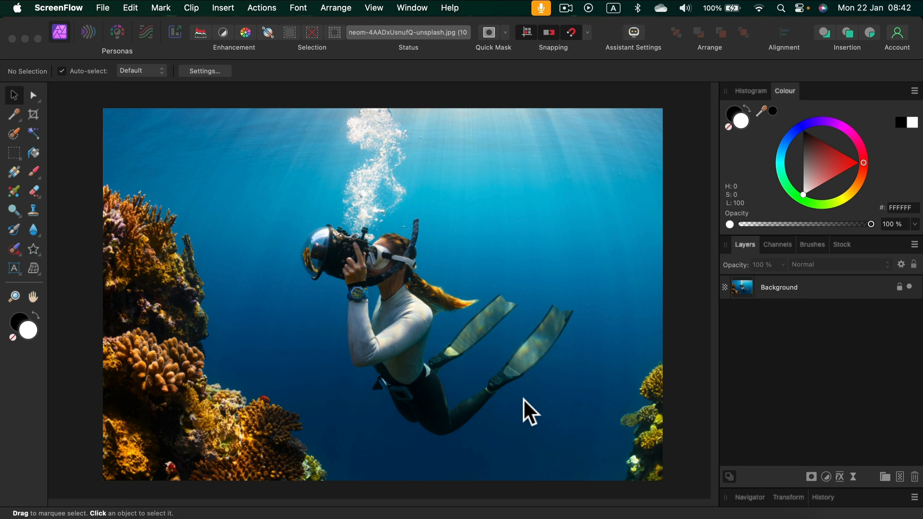
# Step: Choose the Background Erase Brush and set its width to 330 px and hardness to 82%
pyautogui.click(36, 193)
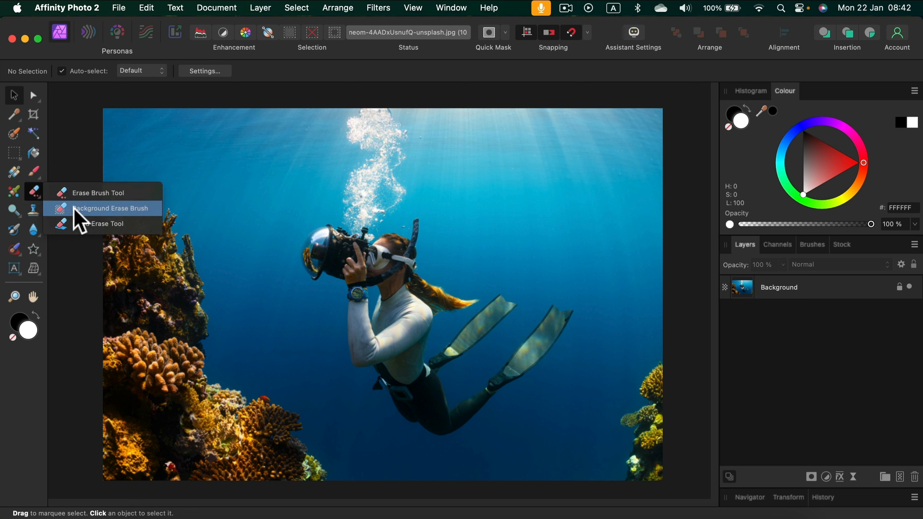
pyautogui.click(124, 212)
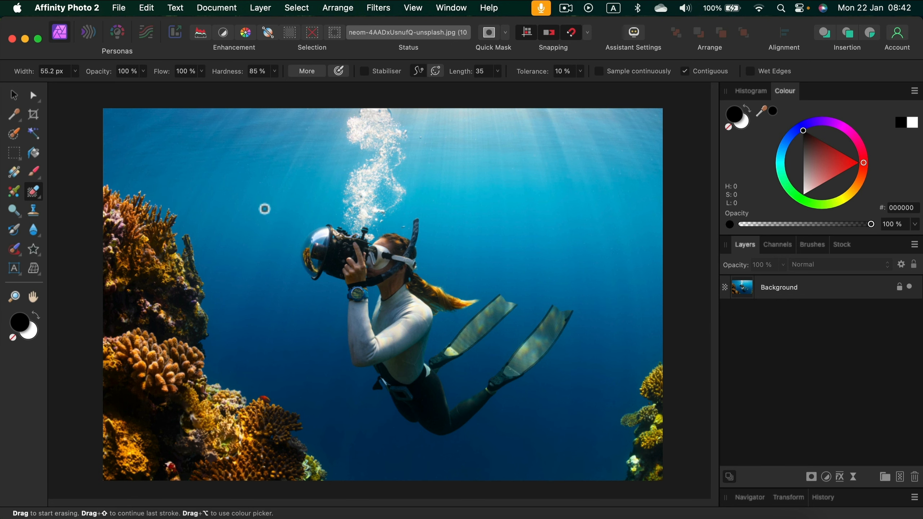
pyautogui.click(75, 71)
pyautogui.moveTo(81, 84); pyautogui.dragTo(99, 93)
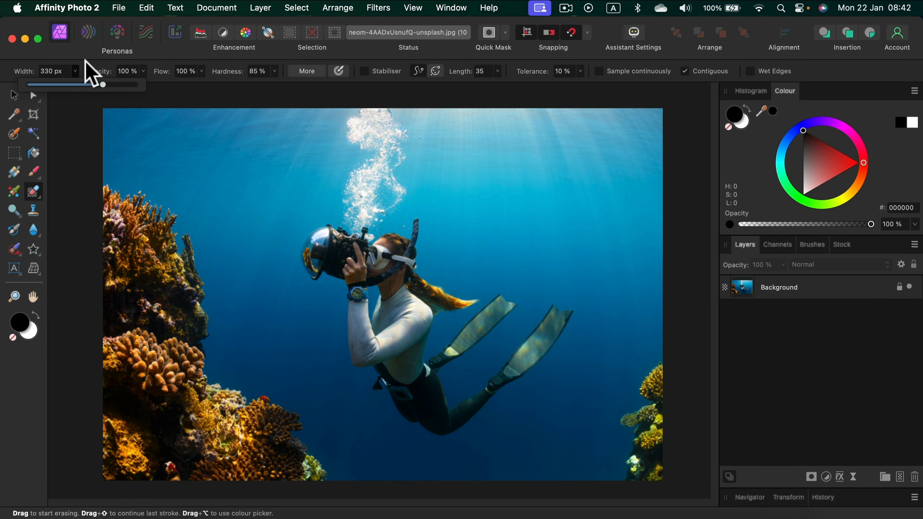
pyautogui.click(274, 71)
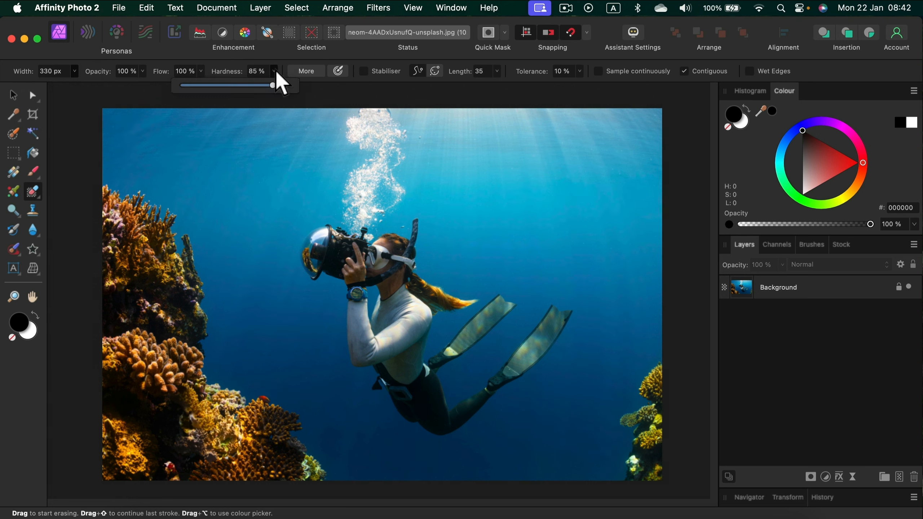
pyautogui.moveTo(272, 84)
pyautogui.mouseDown()
pyautogui.moveTo(200, 85)
pyautogui.moveTo(271, 86)
pyautogui.mouseUp()
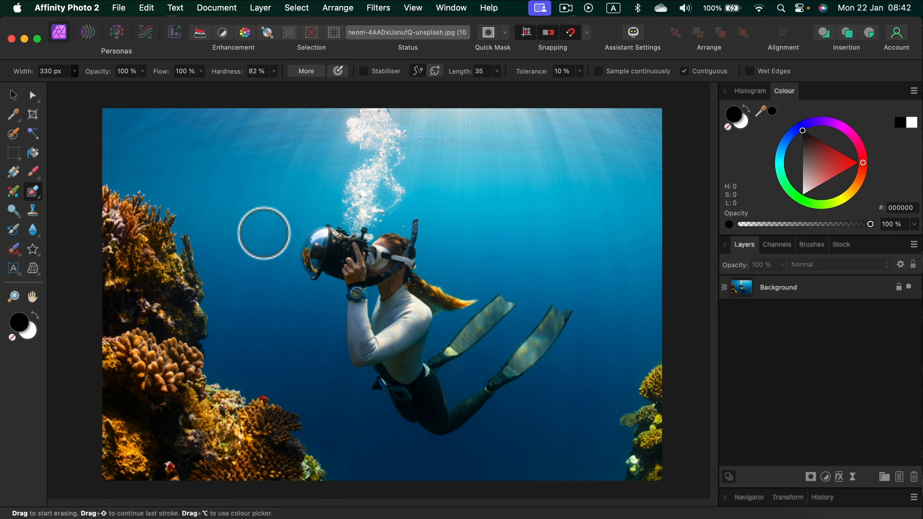
# Step: Try erasing the blue water beside the diver's watch and forearm on the Background layer, and undo the erasing
pyautogui.scroll(5, 264, 233)
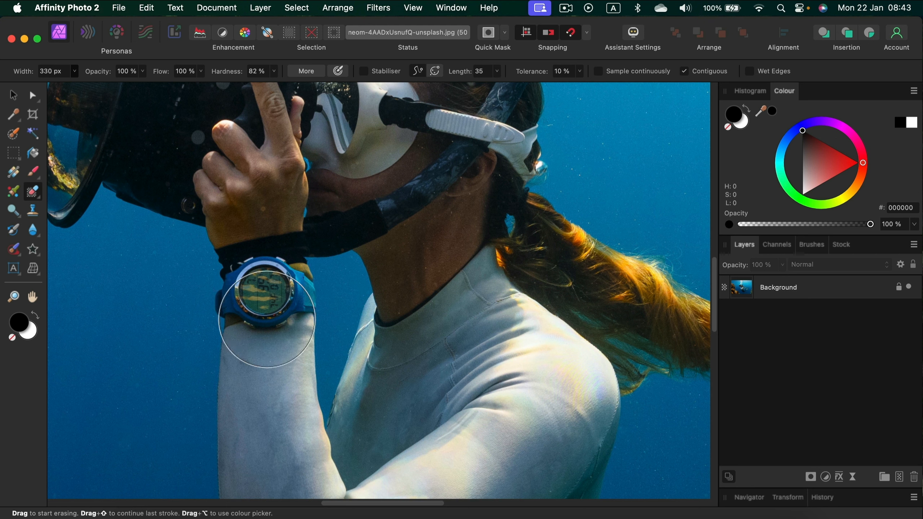
pyautogui.click(827, 286)
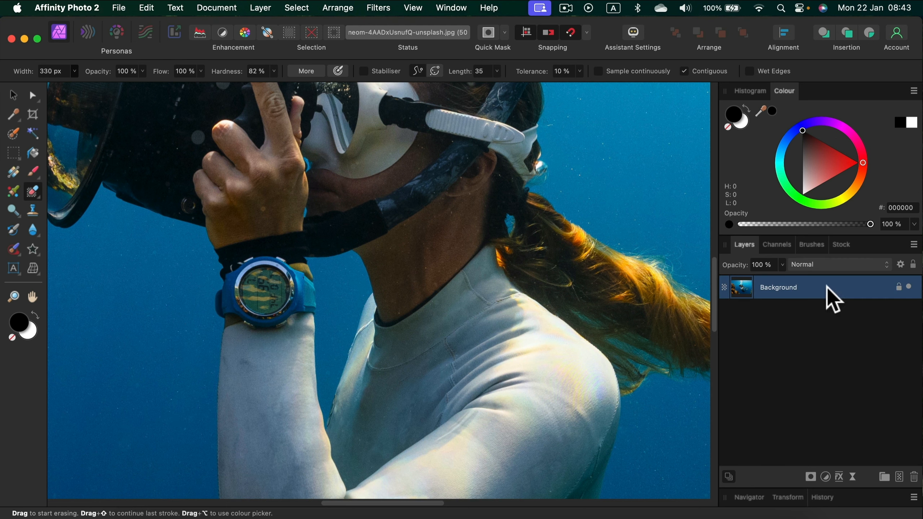
pyautogui.click(246, 327)
pyautogui.press('space')
pyautogui.moveTo(232, 343)
pyautogui.mouseDown()
pyautogui.moveTo(309, 273)
pyautogui.moveTo(417, 133)
pyautogui.mouseUp()
pyautogui.press('super+z')
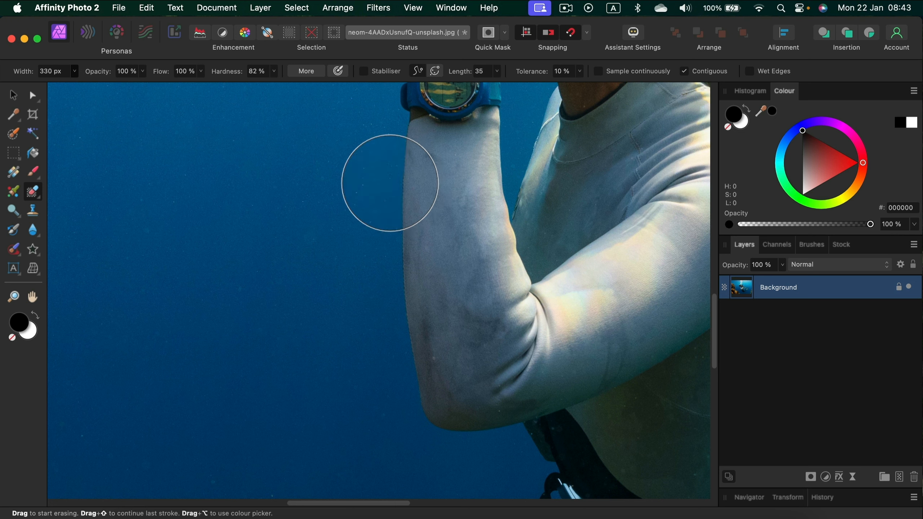
# Step: Erase the blue water along the diver's outer forearm and around the elbow down to the belt buckle with the Background Erase Brush
pyautogui.click(394, 185)
pyautogui.moveTo(381, 250); pyautogui.dragTo(395, 340)
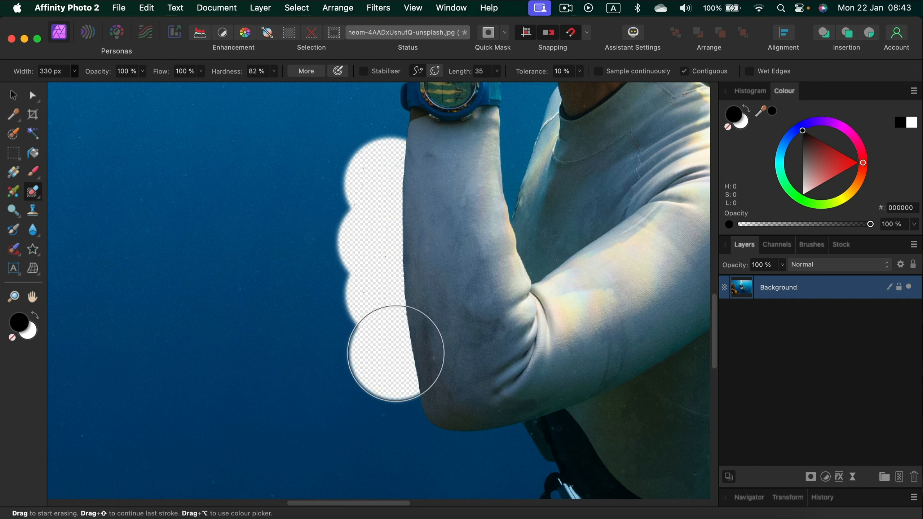
pyautogui.click(395, 352)
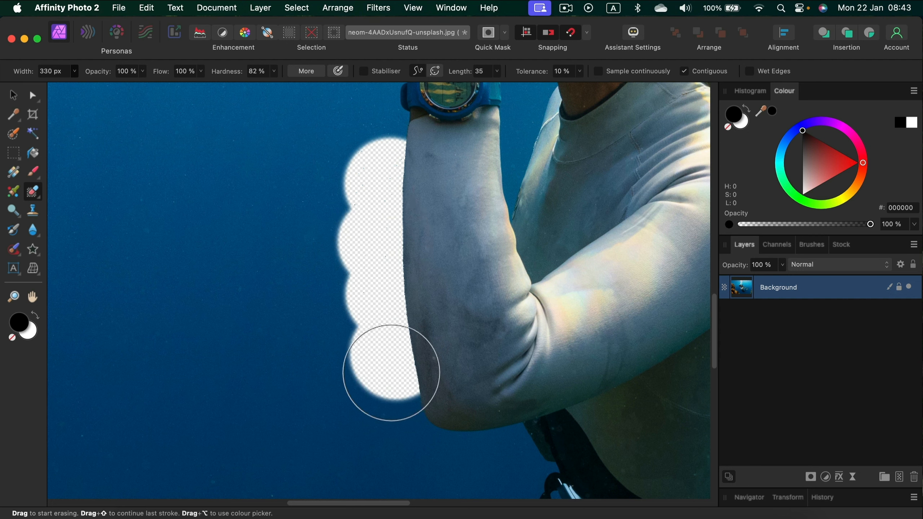
pyautogui.press('space')
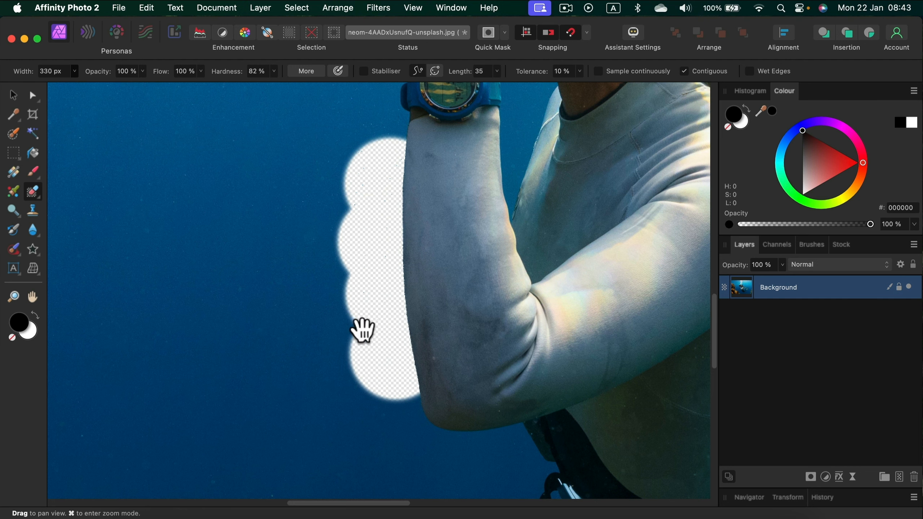
pyautogui.moveTo(339, 308); pyautogui.dragTo(258, 187)
pyautogui.click(314, 265)
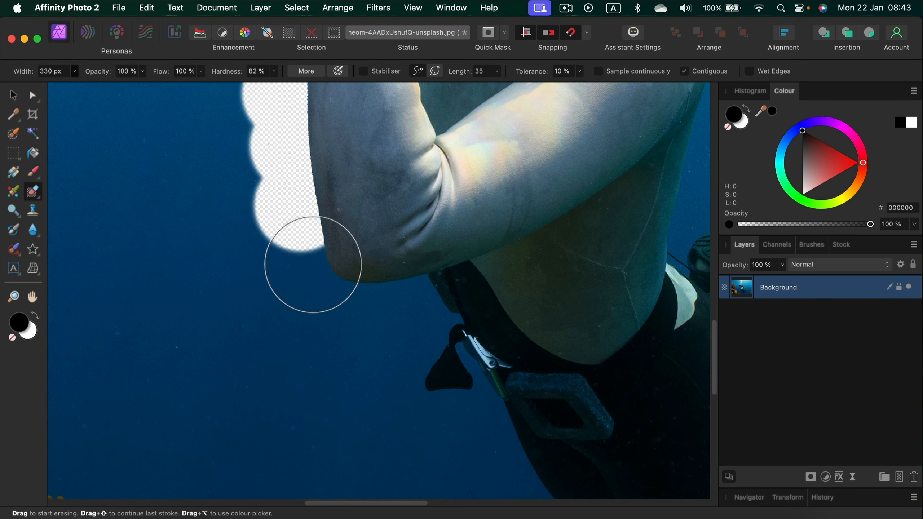
pyautogui.moveTo(368, 294)
pyautogui.mouseDown()
pyautogui.moveTo(417, 294)
pyautogui.moveTo(419, 347)
pyautogui.mouseUp()
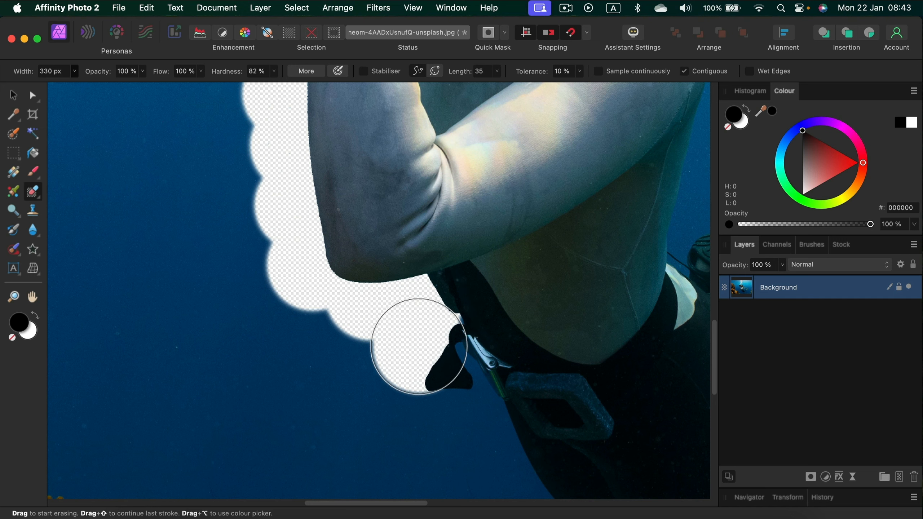
# Step: Erase the blue water along the diver's waist, front thigh and bent knee
pyautogui.moveTo(458, 419)
pyautogui.mouseDown()
pyautogui.moveTo(396, 271)
pyautogui.moveTo(400, 229)
pyautogui.mouseUp()
pyautogui.moveTo(433, 289)
pyautogui.mouseDown()
pyautogui.moveTo(458, 367)
pyautogui.moveTo(468, 355)
pyautogui.mouseUp()
pyautogui.click(466, 360)
pyautogui.moveTo(538, 417); pyautogui.dragTo(408, 265)
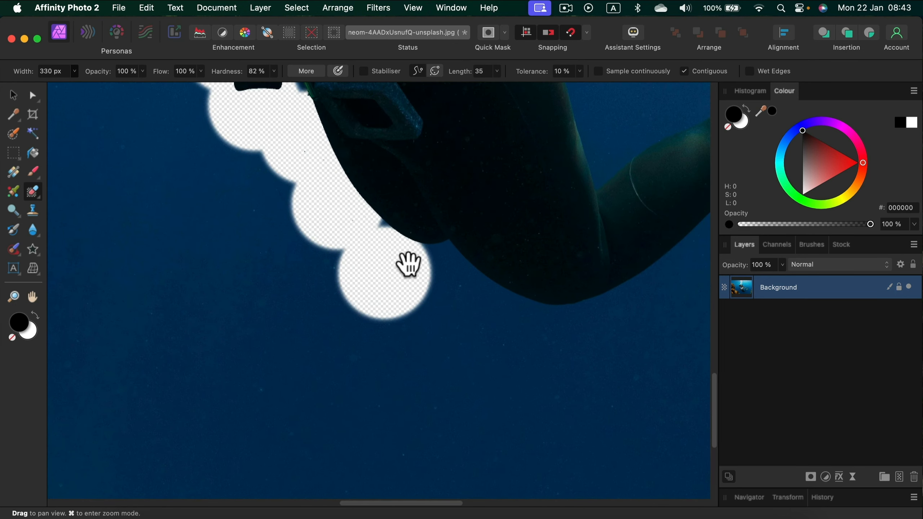
pyautogui.click(398, 254)
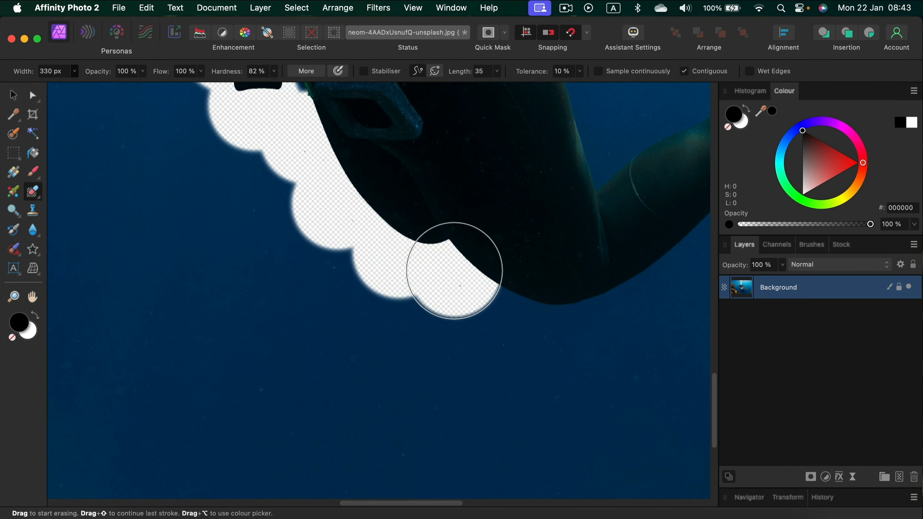
pyautogui.click(454, 272)
pyautogui.click(509, 313)
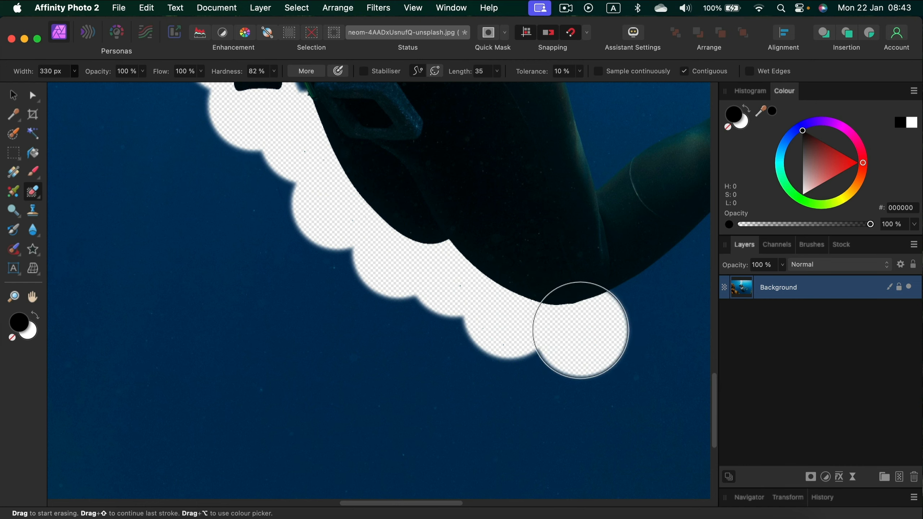
pyautogui.click(581, 331)
# Step: Erase the blue water along the reef's edge, from the dark overhanging rock down to the large orange coral
pyautogui.moveTo(166, 88); pyautogui.dragTo(310, 308)
pyautogui.moveTo(223, 218); pyautogui.dragTo(340, 367)
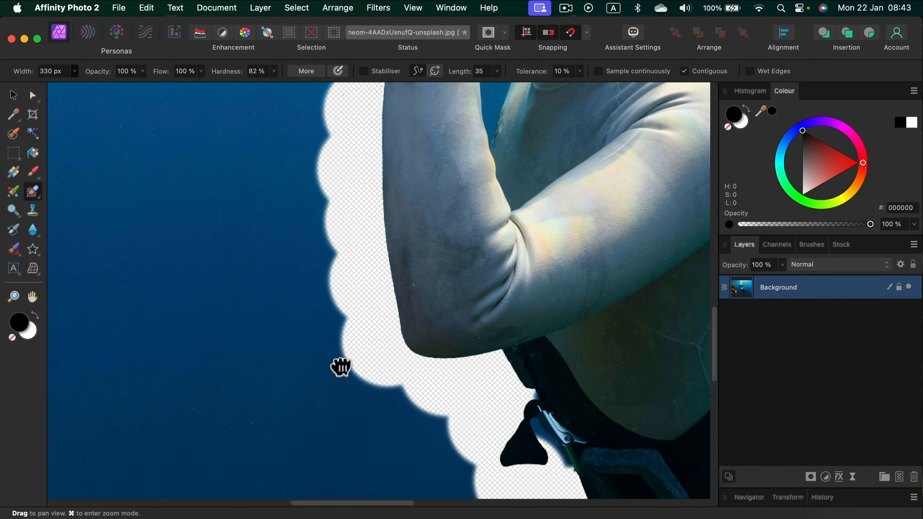
pyautogui.moveTo(276, 221); pyautogui.dragTo(314, 380)
pyautogui.moveTo(283, 288); pyautogui.dragTo(201, 407)
pyautogui.moveTo(271, 320); pyautogui.dragTo(459, 133)
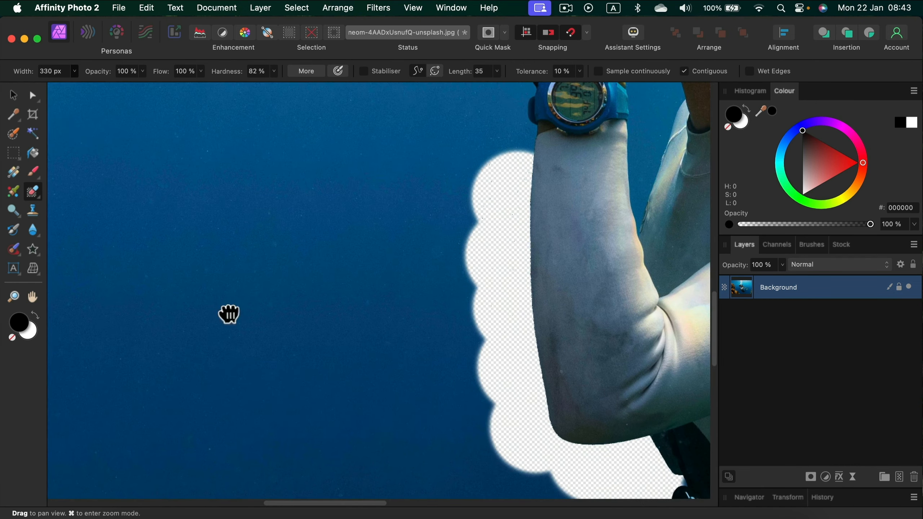
pyautogui.moveTo(229, 314); pyautogui.dragTo(569, 209)
pyautogui.moveTo(334, 291)
pyautogui.mouseDown()
pyautogui.moveTo(433, 138)
pyautogui.moveTo(478, 367)
pyautogui.mouseUp()
pyautogui.click(401, 207)
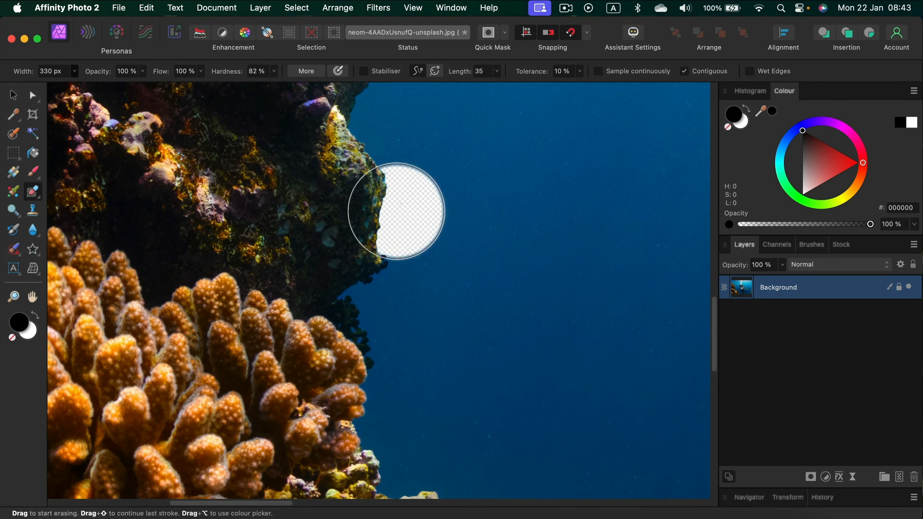
pyautogui.click(398, 208)
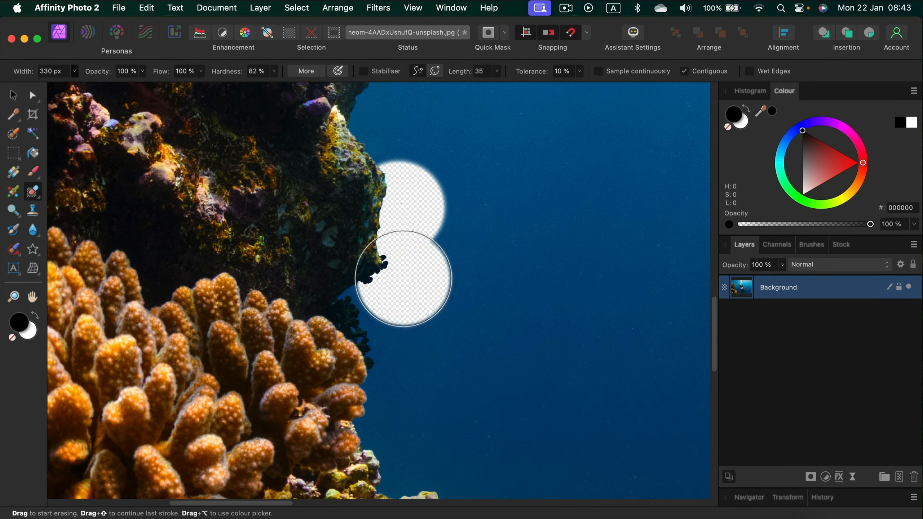
pyautogui.moveTo(403, 277)
pyautogui.mouseDown()
pyautogui.moveTo(377, 288)
pyautogui.moveTo(367, 310)
pyautogui.mouseUp()
pyautogui.click(367, 310)
pyautogui.click(388, 374)
# Step: Continue erasing the water along the lower coral ledge until just above the red fish
pyautogui.press('space')
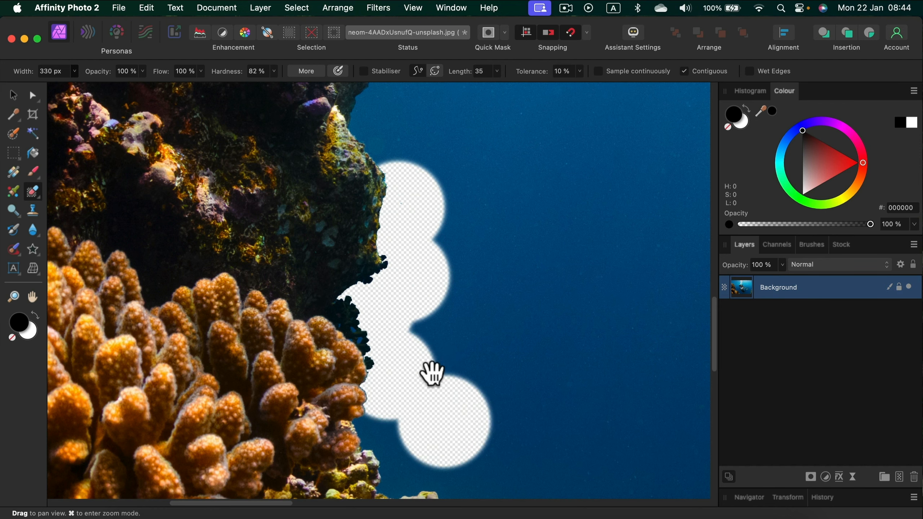
pyautogui.moveTo(385, 396); pyautogui.dragTo(388, 251)
pyautogui.click(386, 295)
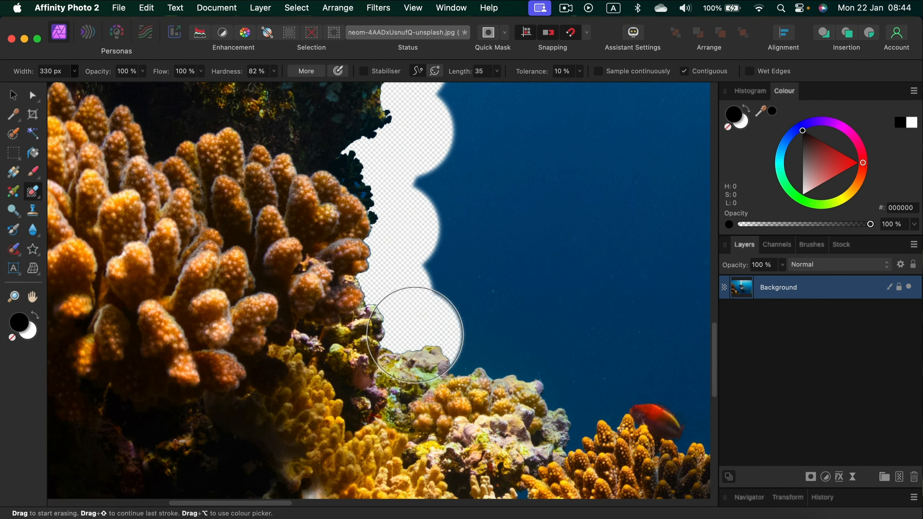
pyautogui.click(416, 335)
pyautogui.click(488, 334)
pyautogui.click(560, 367)
pyautogui.click(608, 373)
pyautogui.press('space')
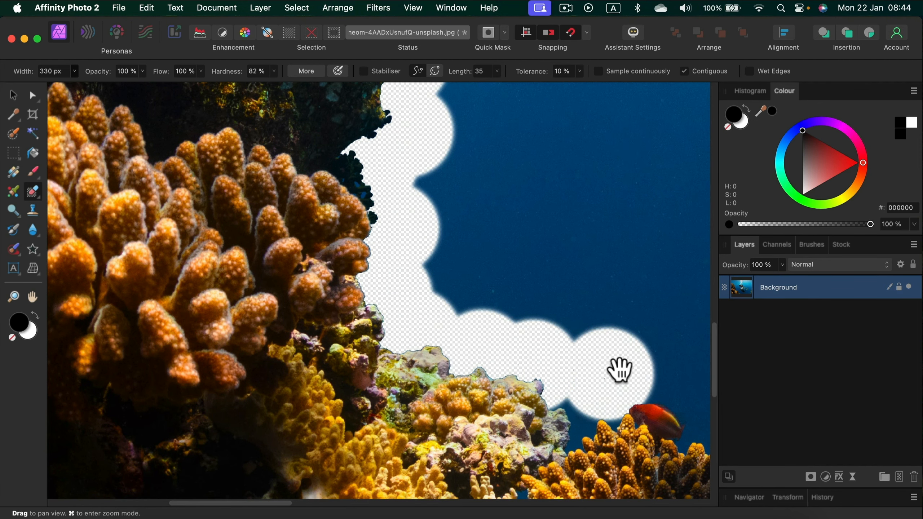
# Step: Erase the water around the red fish and along the upper edge of the branching coral beside it
pyautogui.moveTo(575, 338); pyautogui.dragTo(366, 201)
pyautogui.click(371, 264)
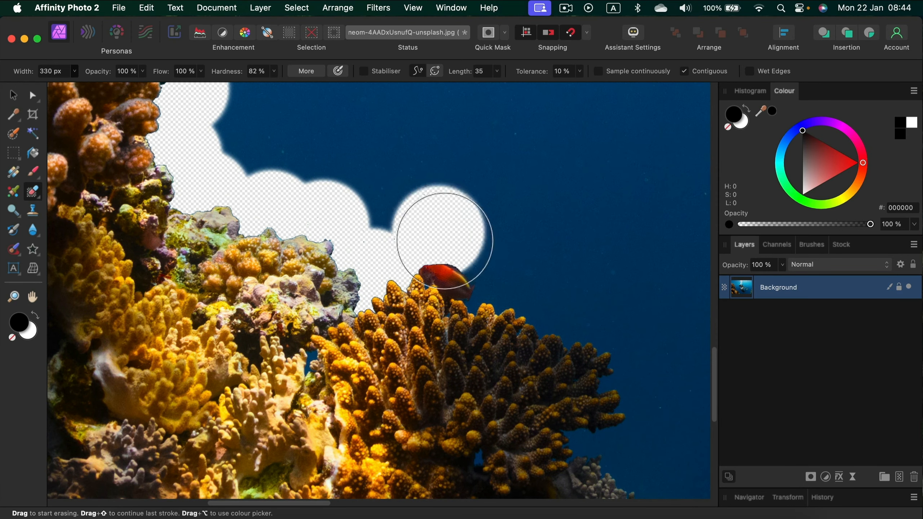
pyautogui.click(452, 255)
pyautogui.click(484, 268)
pyautogui.click(494, 284)
# Step: Switch to the Erase Brush Tool and clear the open water between the reef and the diver
pyautogui.press('space')
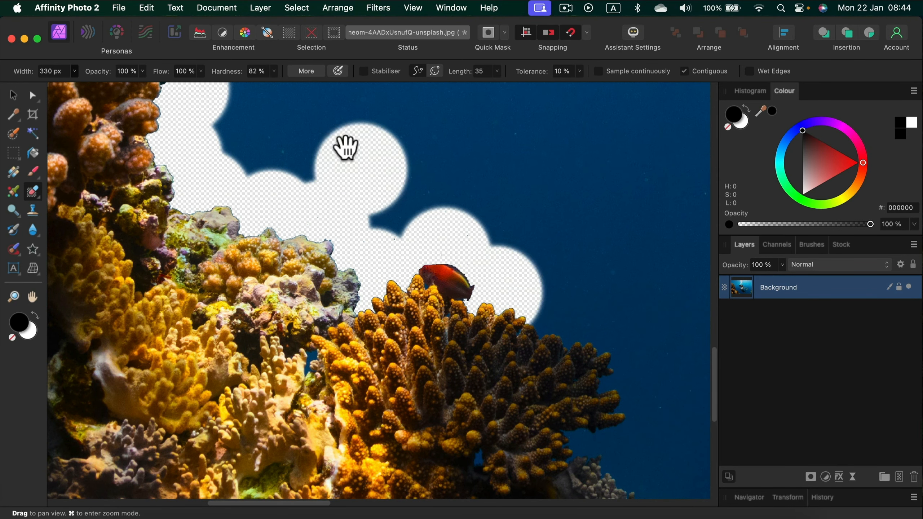
pyautogui.moveTo(346, 144); pyautogui.dragTo(315, 268)
pyautogui.click(33, 191)
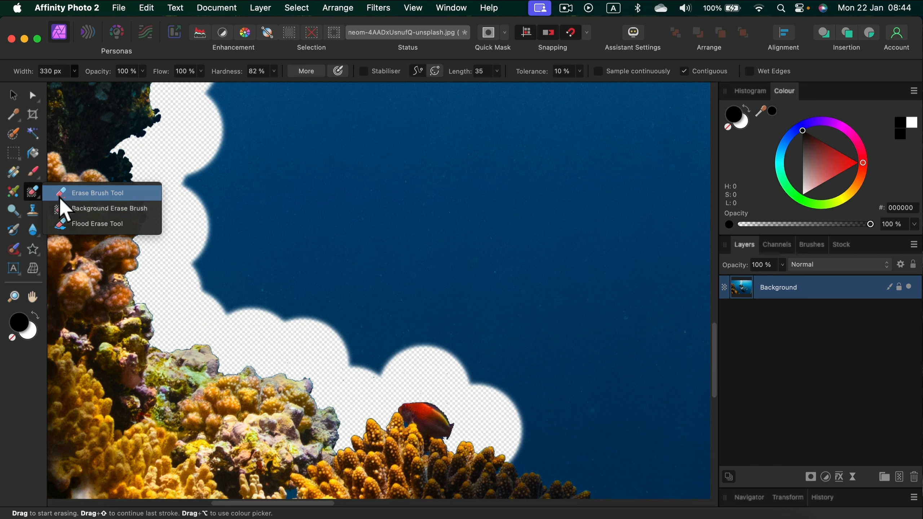
pyautogui.click(83, 192)
pyautogui.moveTo(177, 217)
pyautogui.mouseDown()
pyautogui.moveTo(257, 186)
pyautogui.moveTo(235, 170)
pyautogui.moveTo(221, 207)
pyautogui.moveTo(219, 176)
pyautogui.moveTo(222, 256)
pyautogui.moveTo(238, 281)
pyautogui.moveTo(424, 338)
pyautogui.moveTo(333, 331)
pyautogui.moveTo(443, 339)
pyautogui.moveTo(513, 364)
pyautogui.moveTo(459, 283)
pyautogui.moveTo(268, 199)
pyautogui.moveTo(309, 251)
pyautogui.moveTo(377, 242)
pyautogui.mouseUp()
pyautogui.moveTo(320, 169); pyautogui.dragTo(342, 364)
pyautogui.moveTo(323, 315)
pyautogui.mouseDown()
pyautogui.moveTo(256, 239)
pyautogui.moveTo(260, 230)
pyautogui.moveTo(308, 369)
pyautogui.moveTo(261, 273)
pyautogui.moveTo(255, 165)
pyautogui.moveTo(481, 385)
pyautogui.moveTo(493, 328)
pyautogui.moveTo(393, 253)
pyautogui.moveTo(324, 229)
pyautogui.moveTo(415, 359)
pyautogui.moveTo(555, 277)
pyautogui.moveTo(598, 265)
pyautogui.moveTo(594, 188)
pyautogui.moveTo(563, 134)
pyautogui.moveTo(420, 242)
pyautogui.moveTo(528, 229)
pyautogui.moveTo(376, 278)
pyautogui.moveTo(269, 245)
pyautogui.moveTo(343, 226)
pyautogui.mouseUp()
pyautogui.moveTo(422, 150); pyautogui.dragTo(372, 351)
pyautogui.moveTo(564, 245)
pyautogui.mouseDown()
pyautogui.moveTo(333, 387)
pyautogui.moveTo(306, 391)
pyautogui.moveTo(191, 253)
pyautogui.moveTo(97, 168)
pyautogui.moveTo(242, 246)
pyautogui.moveTo(377, 276)
pyautogui.moveTo(292, 302)
pyautogui.moveTo(329, 318)
pyautogui.moveTo(498, 211)
pyautogui.mouseUp()
pyautogui.moveTo(417, 193)
pyautogui.mouseDown()
pyautogui.moveTo(365, 274)
pyautogui.moveTo(372, 362)
pyautogui.mouseUp()
pyautogui.moveTo(484, 347)
pyautogui.mouseDown()
pyautogui.moveTo(317, 361)
pyautogui.moveTo(212, 340)
pyautogui.moveTo(160, 315)
pyautogui.mouseUp()
pyautogui.moveTo(166, 395)
pyautogui.mouseDown()
pyautogui.moveTo(493, 384)
pyautogui.moveTo(545, 372)
pyautogui.mouseUp()
pyautogui.moveTo(542, 290)
pyautogui.mouseDown()
pyautogui.moveTo(449, 265)
pyautogui.moveTo(390, 263)
pyautogui.moveTo(387, 335)
pyautogui.moveTo(372, 358)
pyautogui.moveTo(355, 286)
pyautogui.moveTo(356, 201)
pyautogui.mouseUp()
pyautogui.moveTo(233, 251); pyautogui.dragTo(233, 251)
pyautogui.moveTo(311, 182)
pyautogui.mouseDown()
pyautogui.moveTo(348, 266)
pyautogui.moveTo(362, 369)
pyautogui.mouseUp()
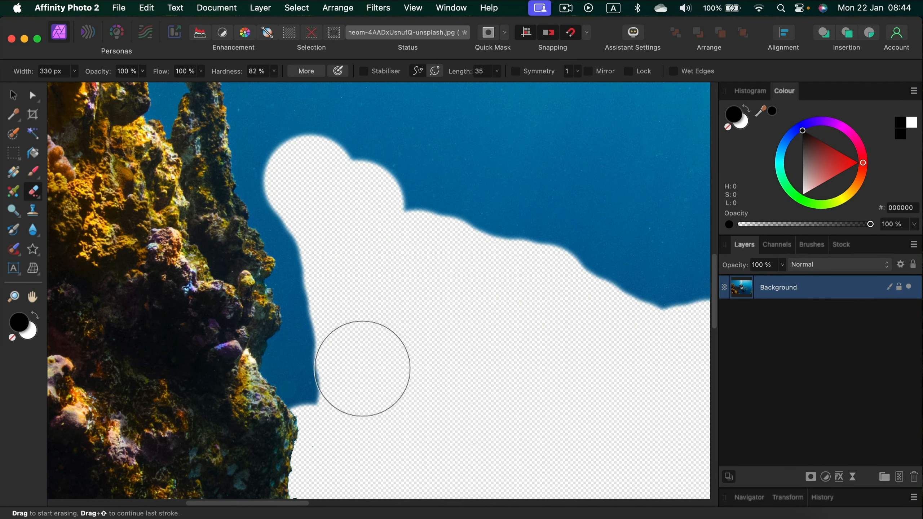
# Step: Return to the Background Erase Brush and erase the remaining water along the upper reef and around the tall rock spire
pyautogui.click(33, 191)
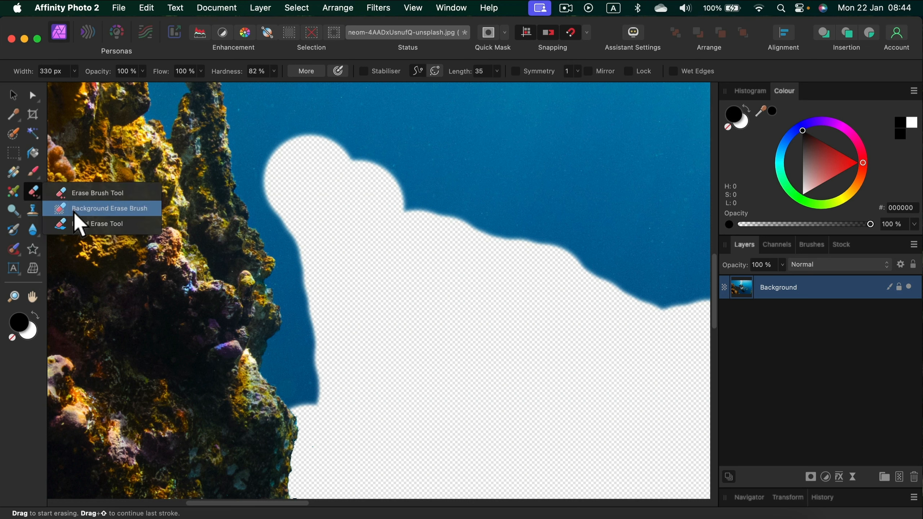
pyautogui.click(102, 214)
pyautogui.moveTo(296, 400)
pyautogui.mouseDown()
pyautogui.moveTo(294, 324)
pyautogui.moveTo(253, 159)
pyautogui.moveTo(303, 250)
pyautogui.moveTo(323, 359)
pyautogui.mouseUp()
pyautogui.press('space')
pyautogui.moveTo(283, 321); pyautogui.dragTo(274, 283)
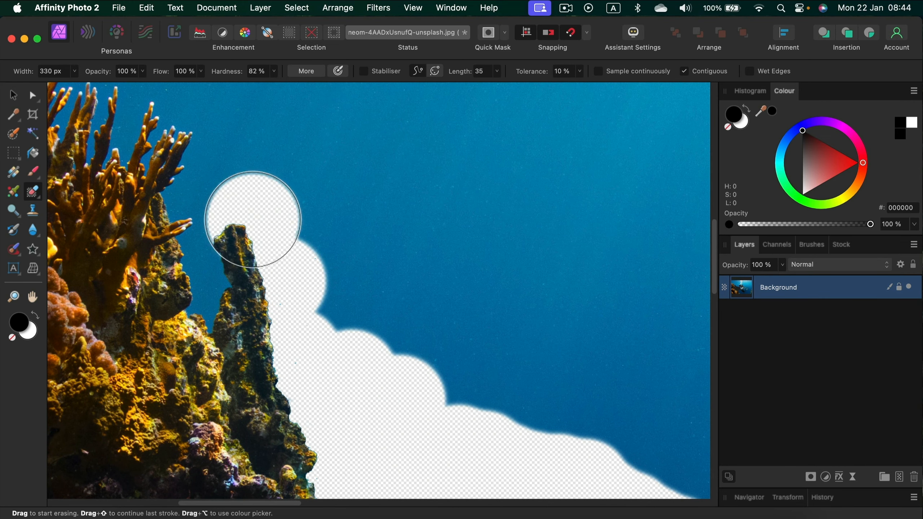
pyautogui.moveTo(252, 220)
pyautogui.mouseDown()
pyautogui.moveTo(225, 232)
pyautogui.moveTo(191, 292)
pyautogui.moveTo(202, 207)
pyautogui.mouseUp()
pyautogui.press('space')
pyautogui.moveTo(551, 354); pyautogui.dragTo(446, 252)
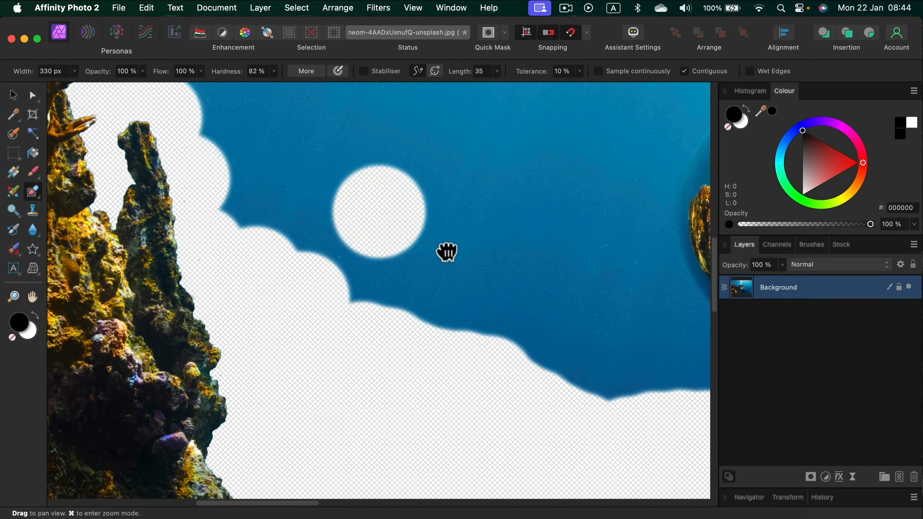
pyautogui.scroll(-5, 446, 251)
pyautogui.press('space')
pyautogui.moveTo(573, 384); pyautogui.dragTo(491, 282)
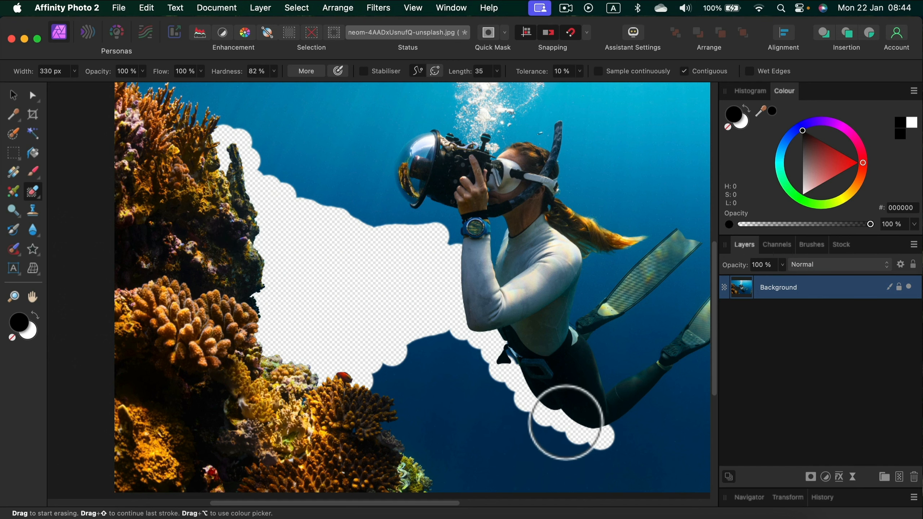
pyautogui.moveTo(547, 417); pyautogui.dragTo(510, 408)
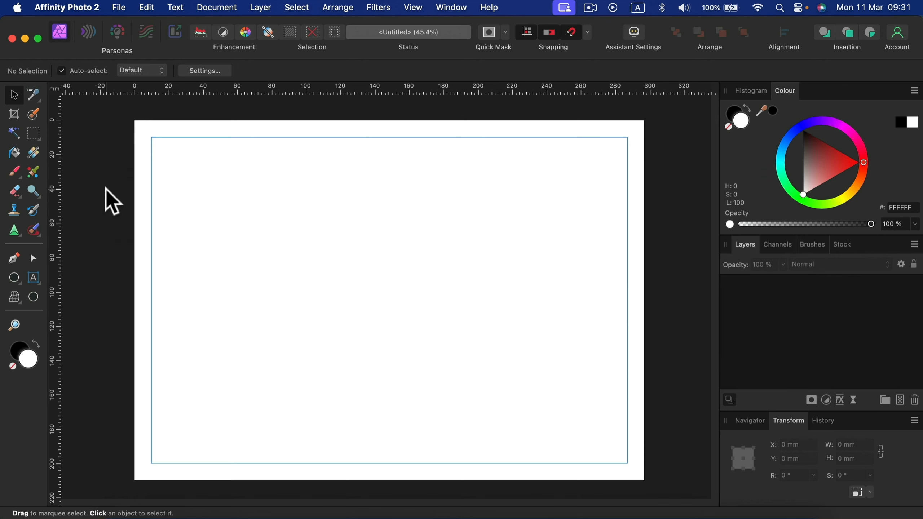
# Step: Open the application settings and review the General, Colour, Performance and User Interface sections
pyautogui.click(94, 8)
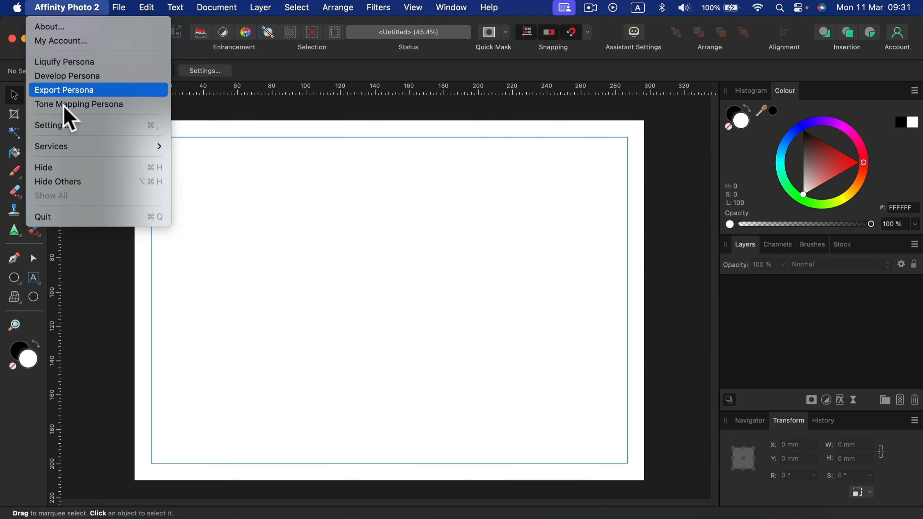
pyautogui.click(63, 127)
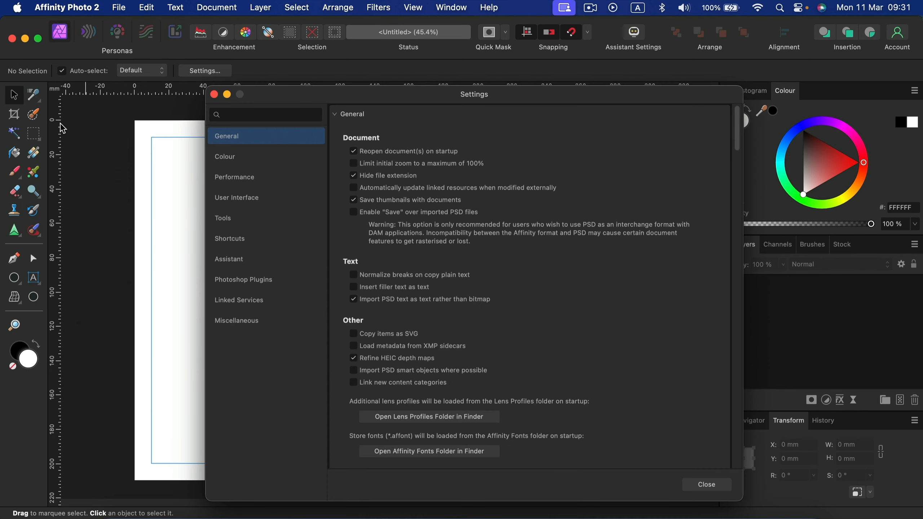
pyautogui.moveTo(292, 93); pyautogui.dragTo(211, 69)
pyautogui.click(162, 132)
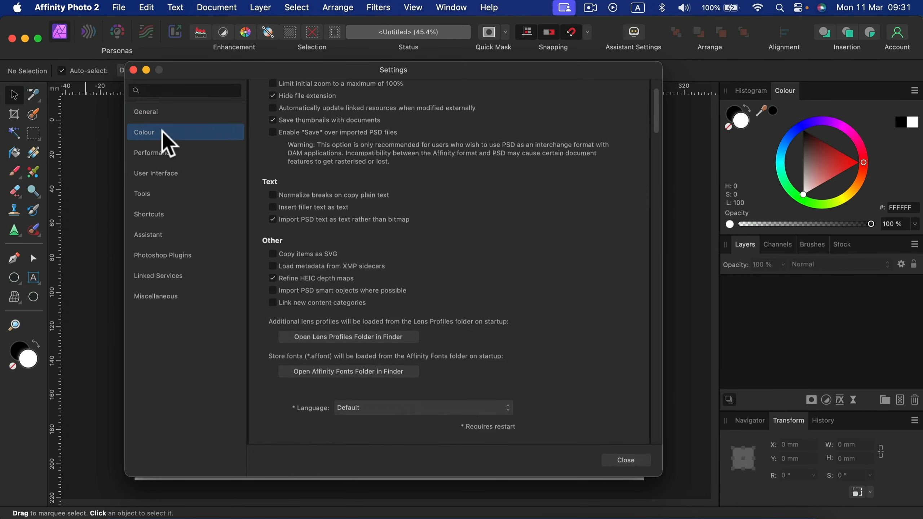
pyautogui.click(157, 150)
pyautogui.click(151, 169)
pyautogui.click(156, 112)
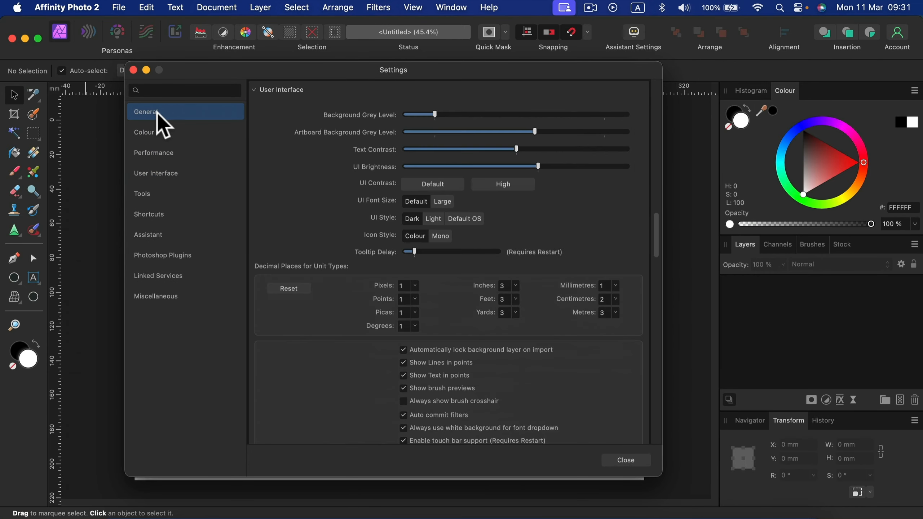
pyautogui.click(145, 133)
pyautogui.click(152, 151)
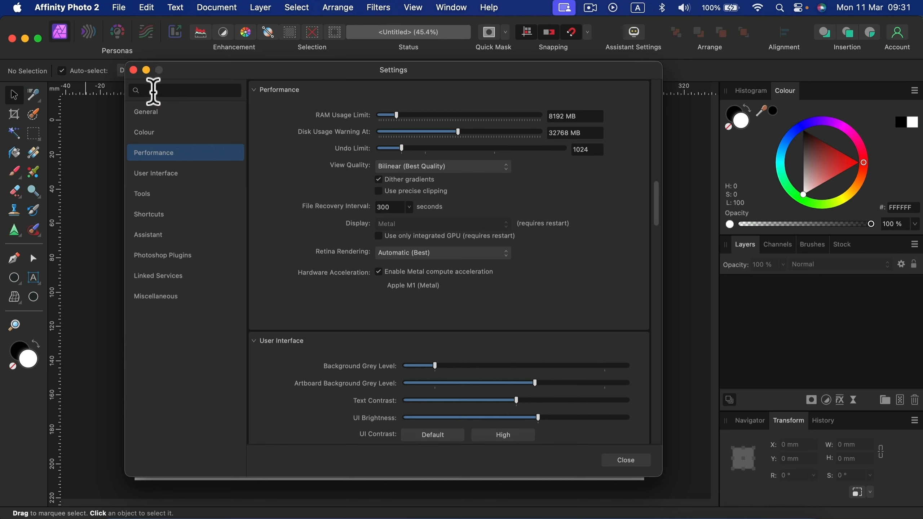
pyautogui.click(156, 134)
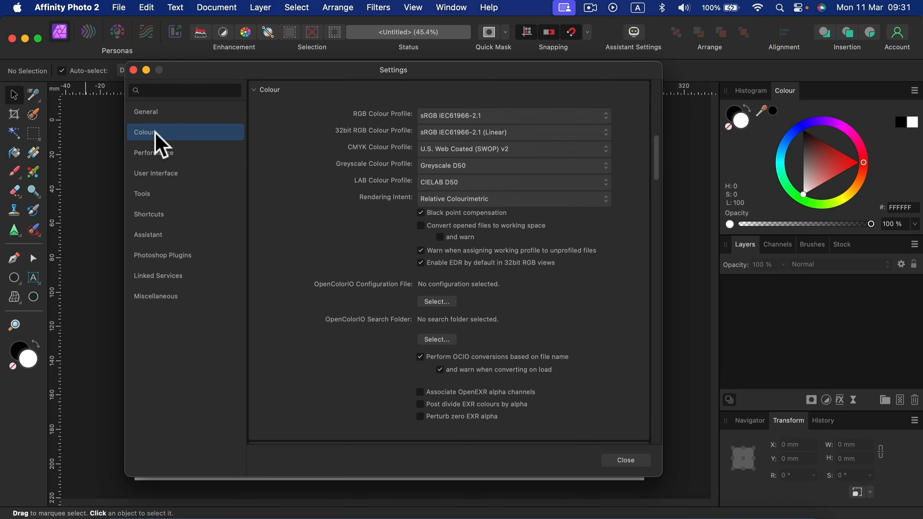
pyautogui.click(184, 115)
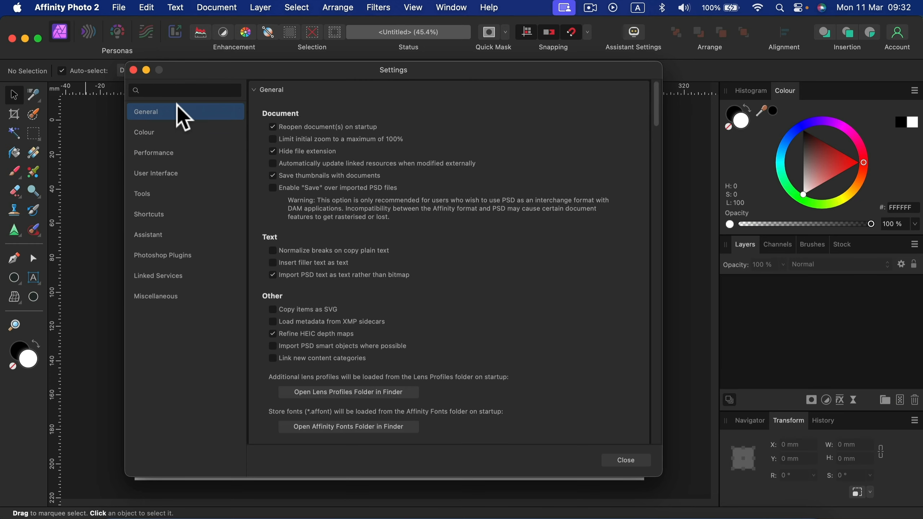
# Step: In the User Interface settings, set the UI style to Light and the UI font size to Large
pyautogui.click(143, 174)
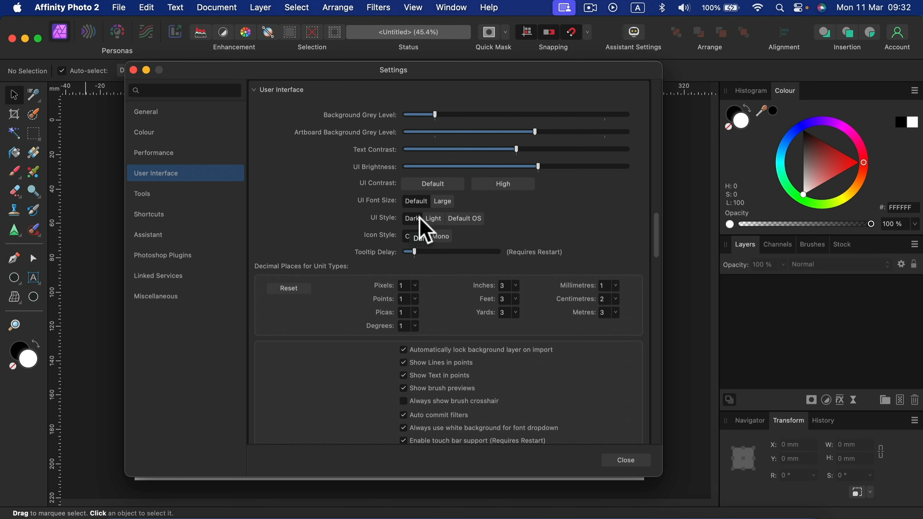
pyautogui.click(433, 219)
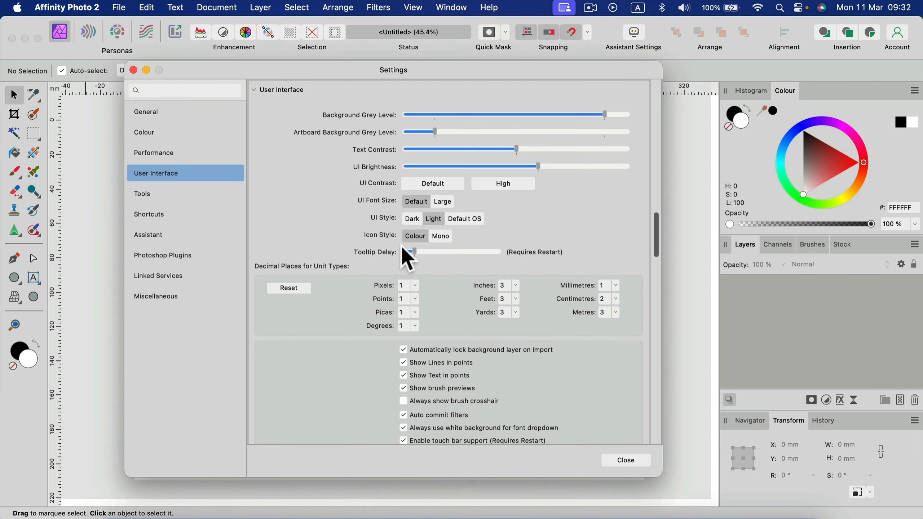
pyautogui.click(442, 202)
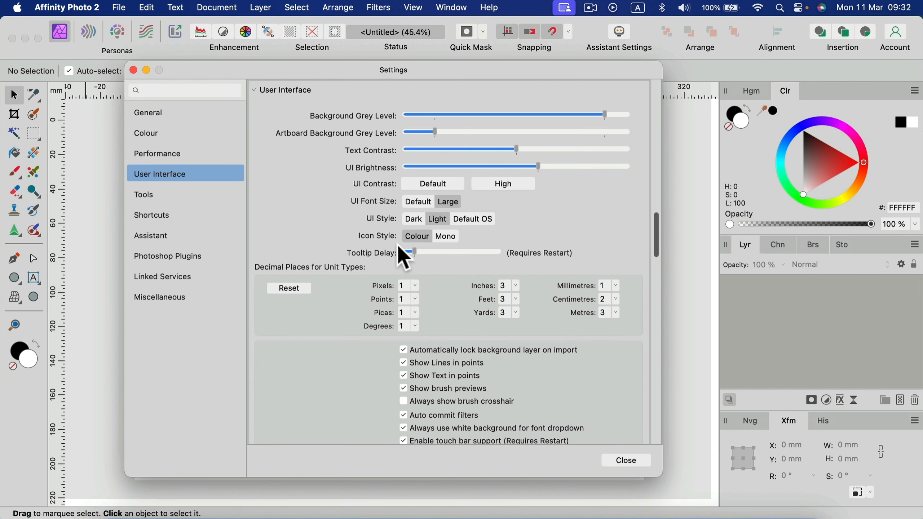
pyautogui.moveTo(461, 70); pyautogui.dragTo(548, 113)
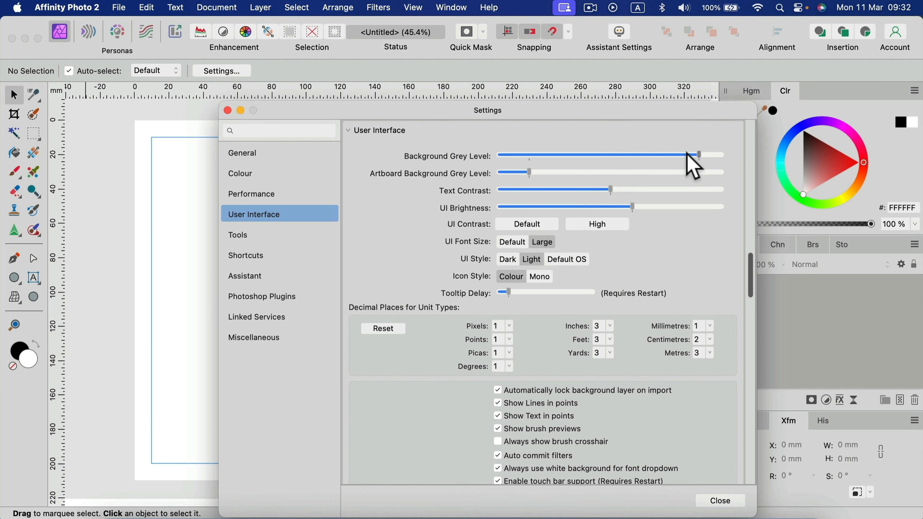
# Step: In the User Interface settings, lower the Background Grey Level and slightly raise the Artboard Background Grey Level
pyautogui.moveTo(687, 154)
pyautogui.mouseDown()
pyautogui.moveTo(637, 156)
pyautogui.moveTo(674, 152)
pyautogui.mouseUp()
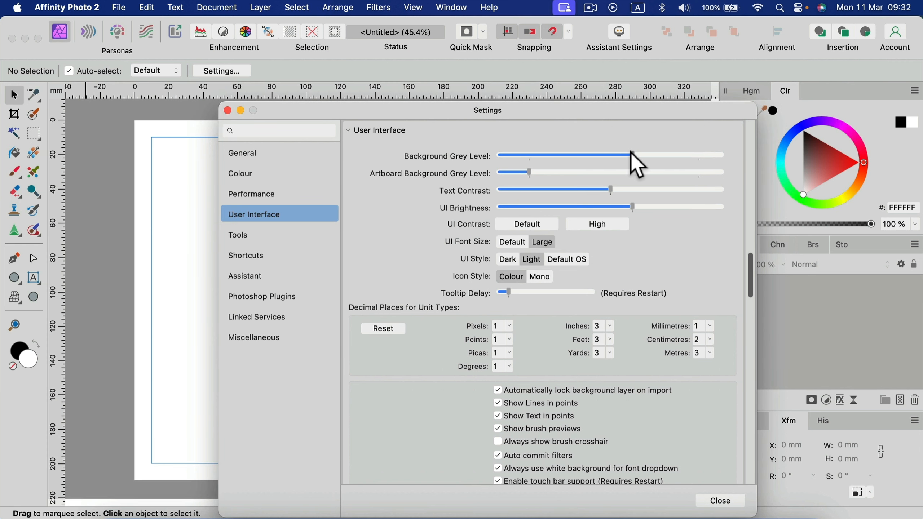
pyautogui.moveTo(633, 153)
pyautogui.mouseDown()
pyautogui.moveTo(609, 153)
pyautogui.moveTo(670, 153)
pyautogui.moveTo(641, 153)
pyautogui.mouseUp()
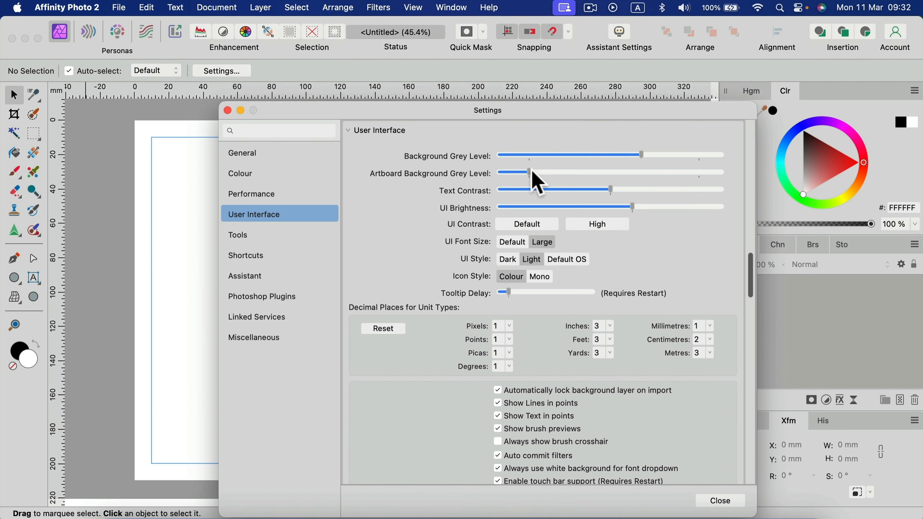
pyautogui.moveTo(533, 172)
pyautogui.mouseDown()
pyautogui.moveTo(571, 171)
pyautogui.moveTo(533, 172)
pyautogui.moveTo(546, 171)
pyautogui.mouseUp()
# Step: Raise the Text Contrast slightly and reduce the UI Brightness a little
pyautogui.moveTo(611, 186)
pyautogui.mouseDown()
pyautogui.moveTo(657, 186)
pyautogui.moveTo(618, 186)
pyautogui.mouseUp()
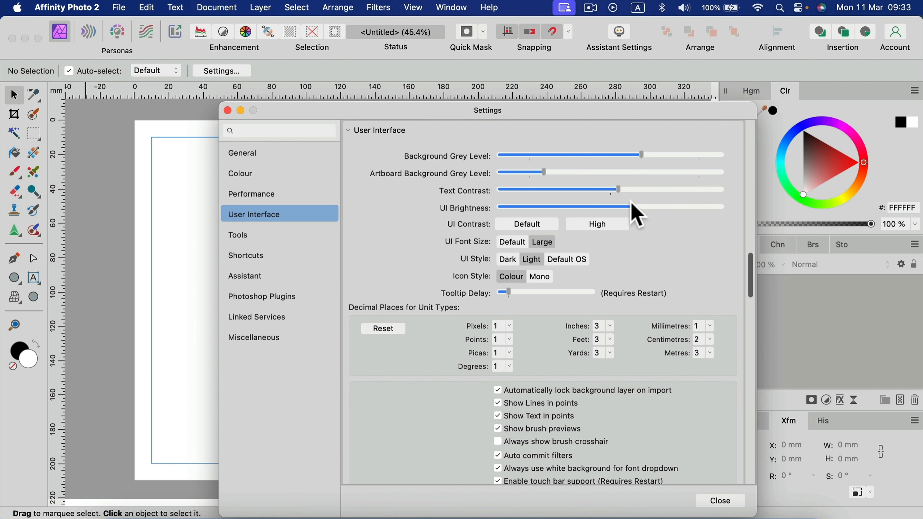
pyautogui.moveTo(634, 207); pyautogui.dragTo(564, 208)
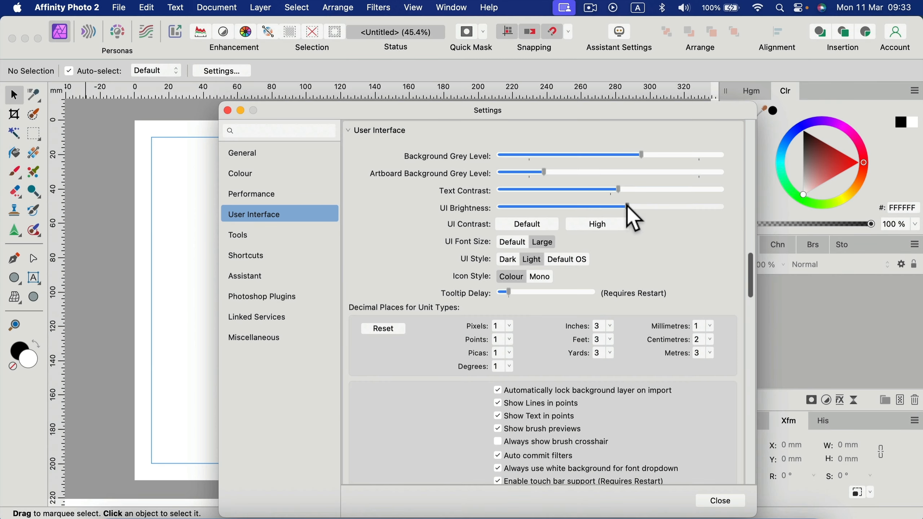
pyautogui.moveTo(628, 206); pyautogui.dragTo(620, 207)
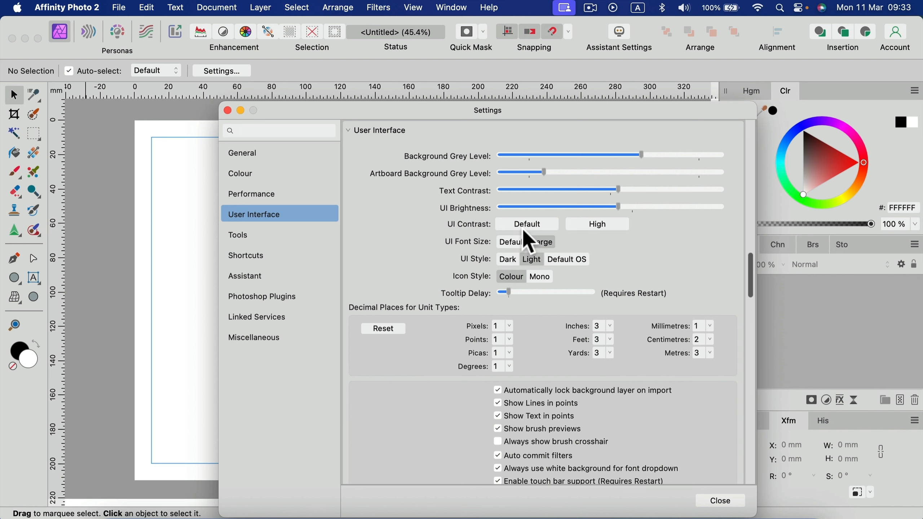
# Step: Try the High UI contrast preset, restore the Default one, and open the Tools settings section
pyautogui.click(603, 225)
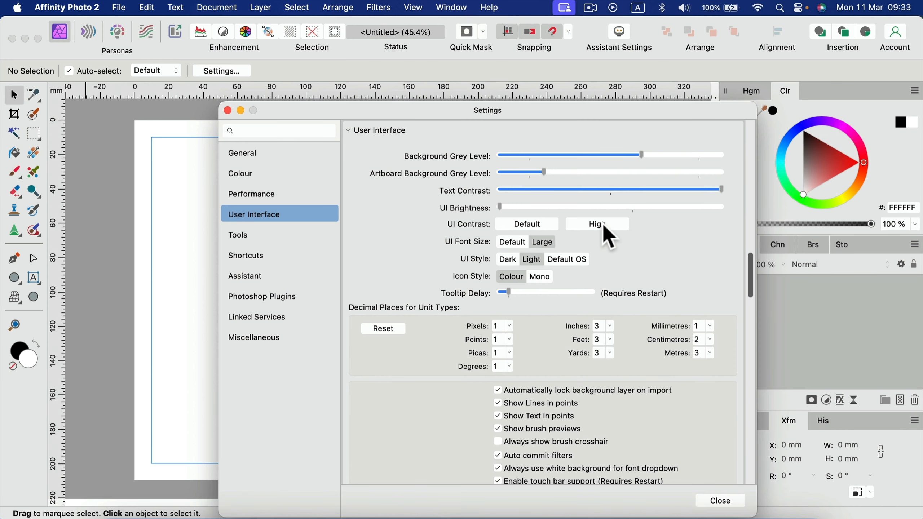
pyautogui.click(520, 228)
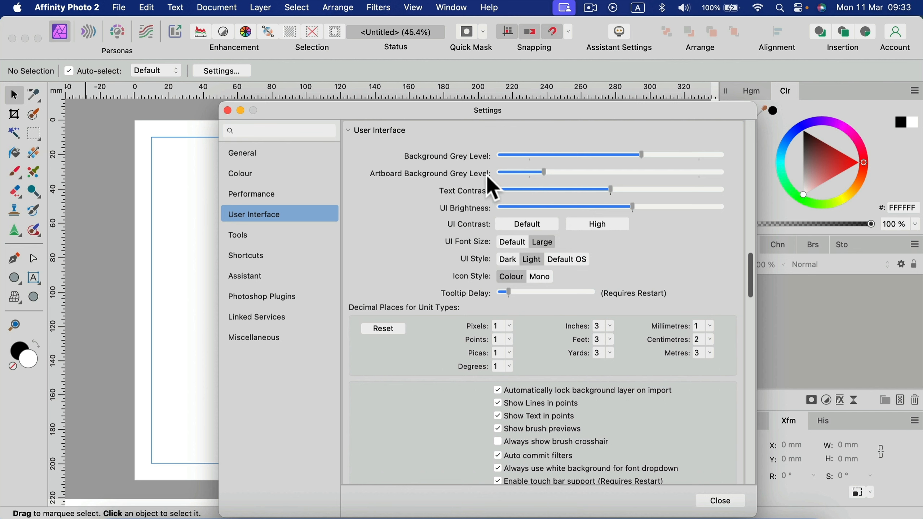
pyautogui.click(268, 236)
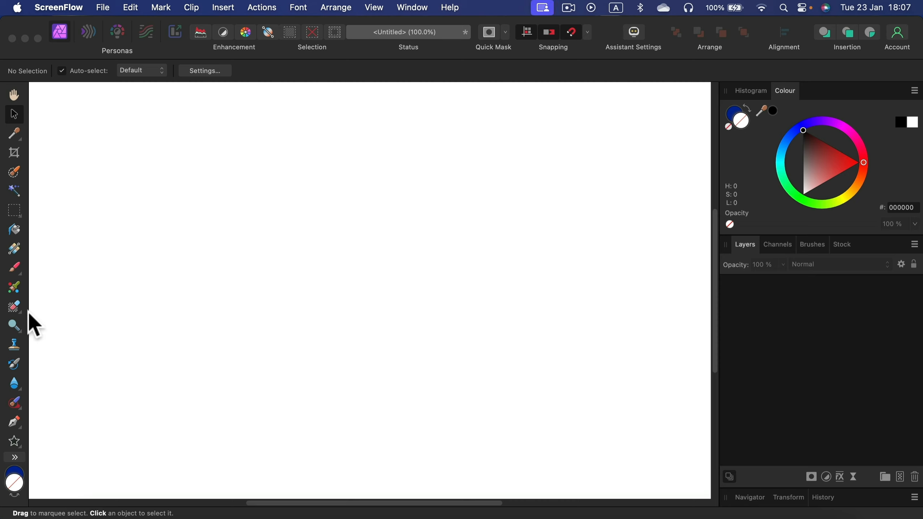
# Step: Use the Pen Tool to draw a closed, elongated irregular outline of straight segments across the upper part of the canvas
pyautogui.click(16, 422)
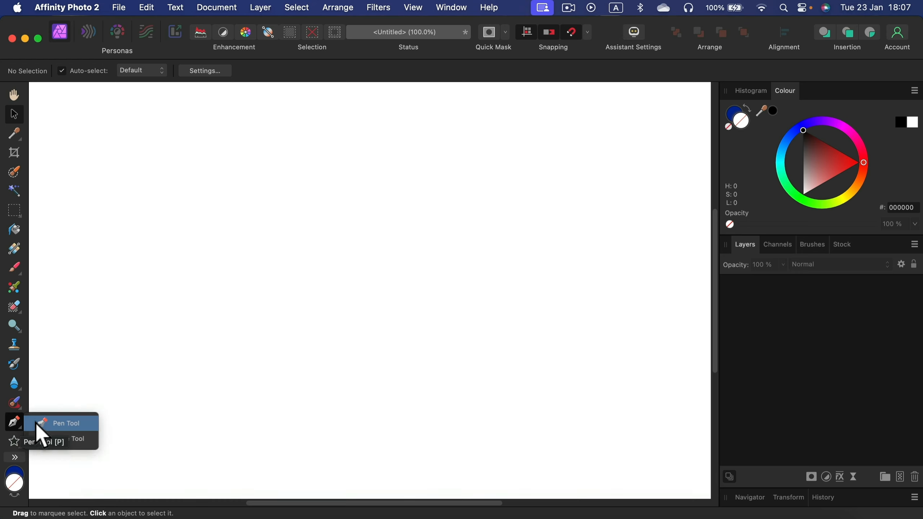
pyautogui.click(40, 426)
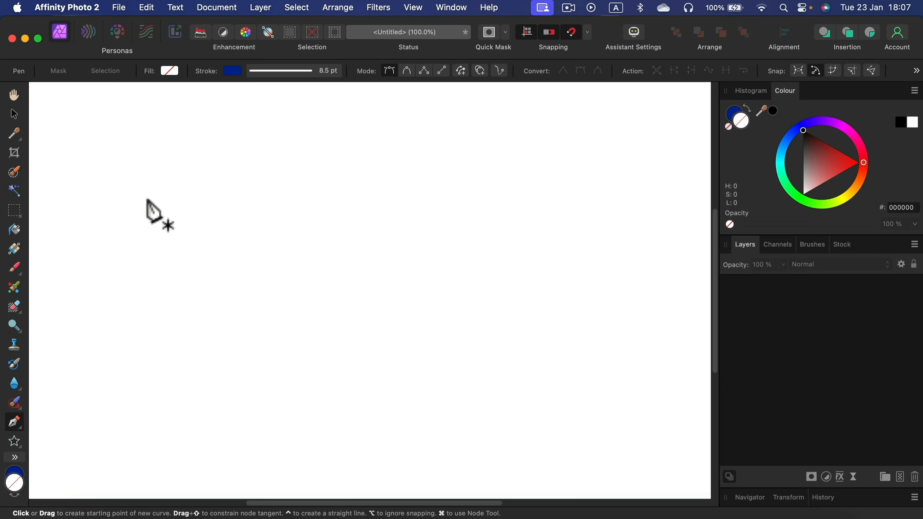
pyautogui.click(119, 225)
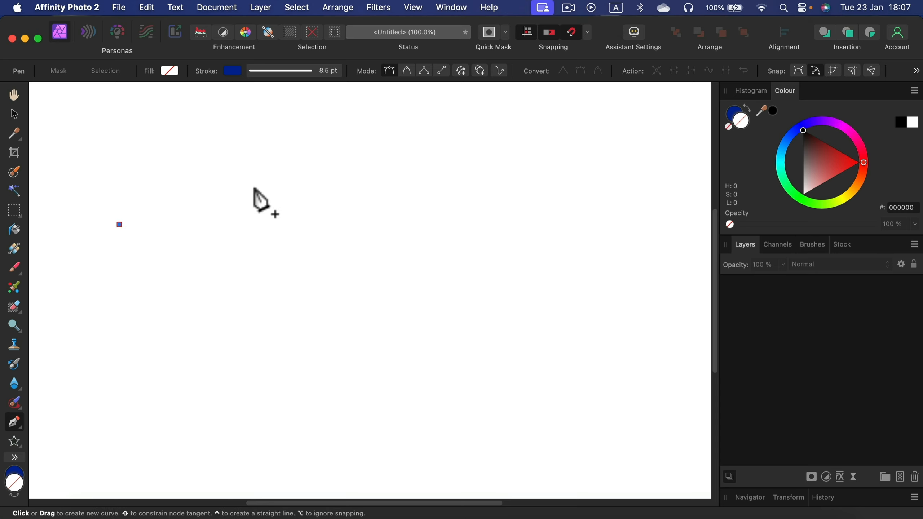
pyautogui.click(442, 213)
pyautogui.click(563, 219)
pyautogui.click(614, 204)
pyautogui.click(650, 148)
pyautogui.click(612, 125)
pyautogui.click(541, 111)
pyautogui.click(432, 127)
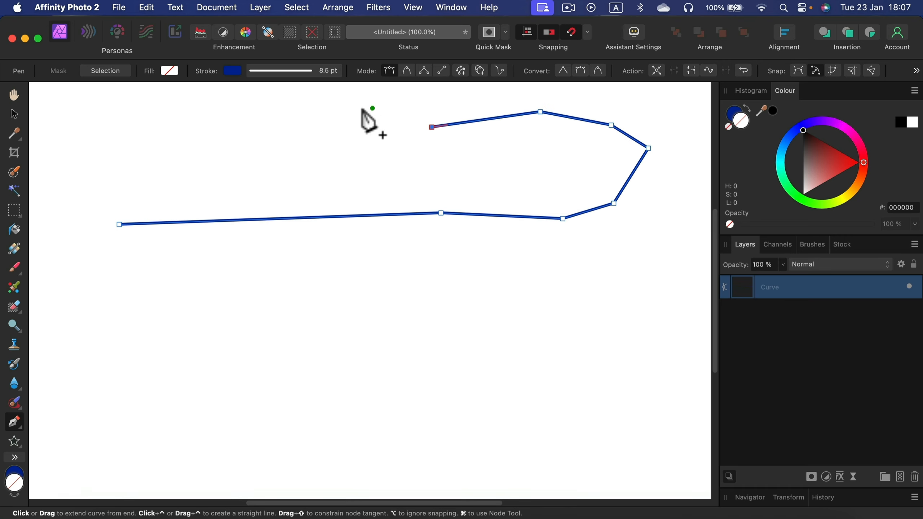
pyautogui.click(352, 107)
pyautogui.click(247, 126)
pyautogui.click(149, 122)
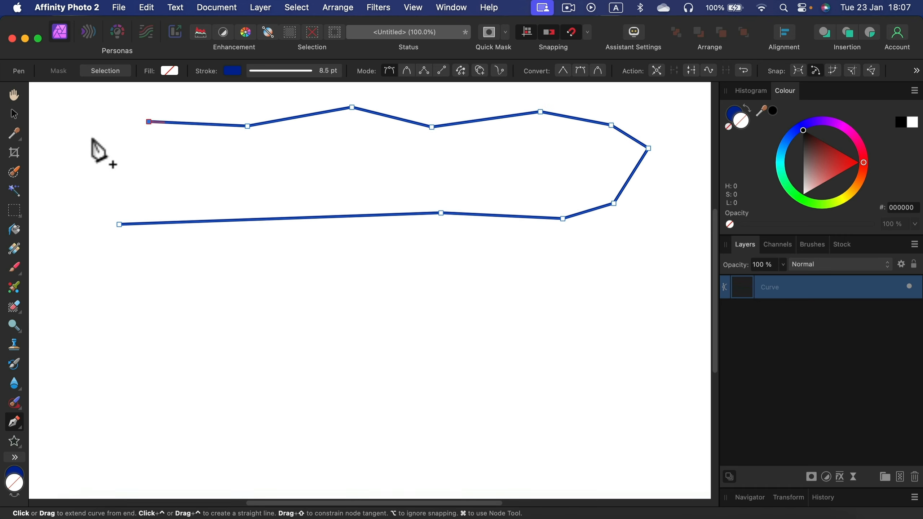
pyautogui.click(94, 138)
pyautogui.click(70, 185)
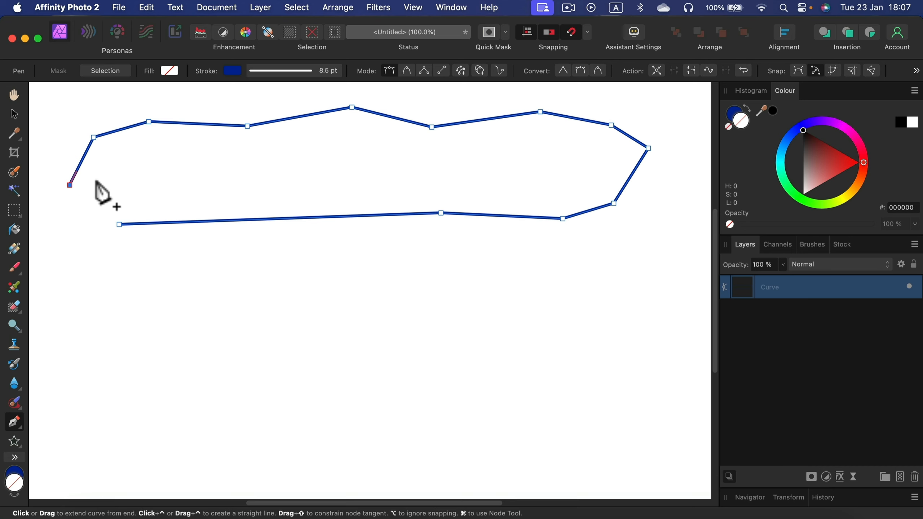
pyautogui.click(119, 224)
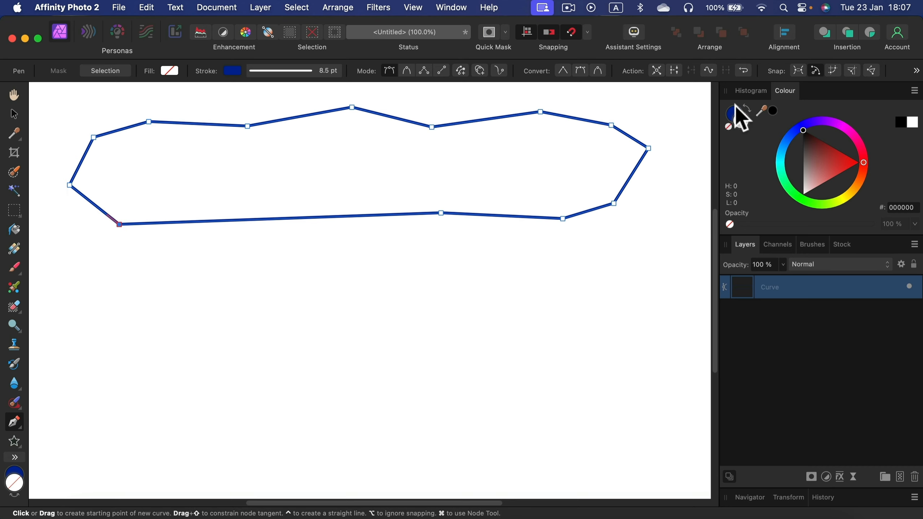
# Step: Swap the outline's stroke and fill colours so the shape is filled blue, and delete the shape
pyautogui.click(747, 109)
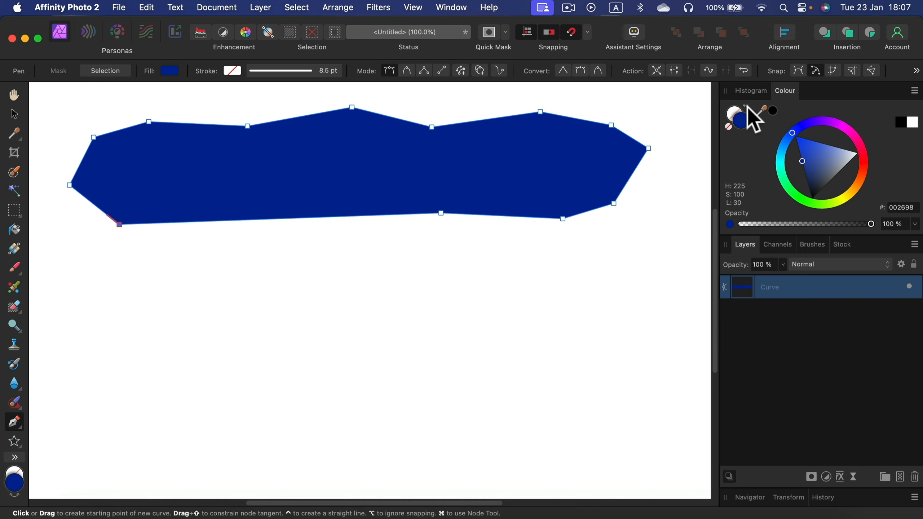
pyautogui.click(14, 114)
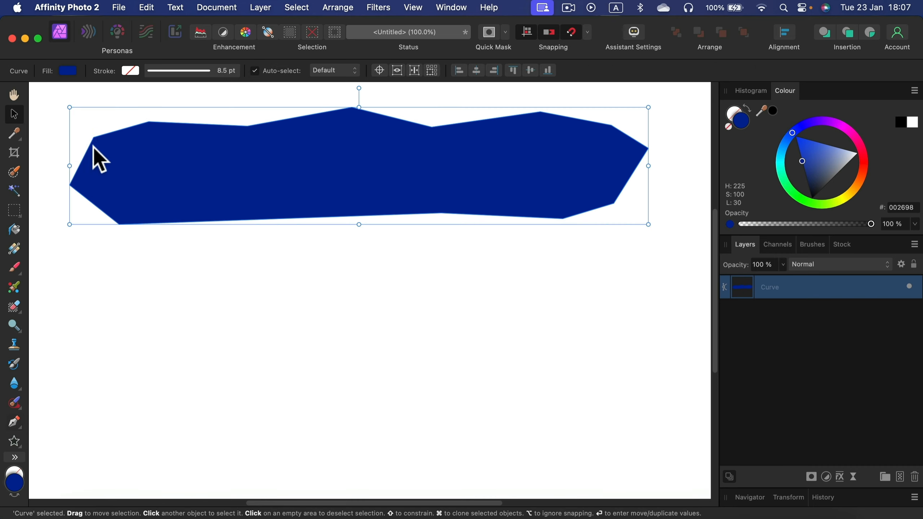
pyautogui.press('Delete')
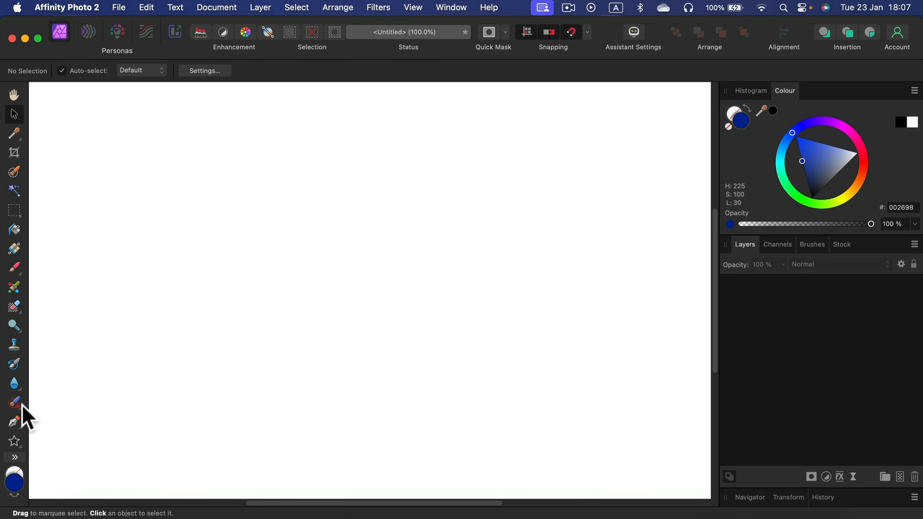
# Step: Draw an open five-node line across the middle of the canvas with the Pen Tool and set its stroke colour to blue 0043FF
pyautogui.click(15, 422)
pyautogui.click(91, 252)
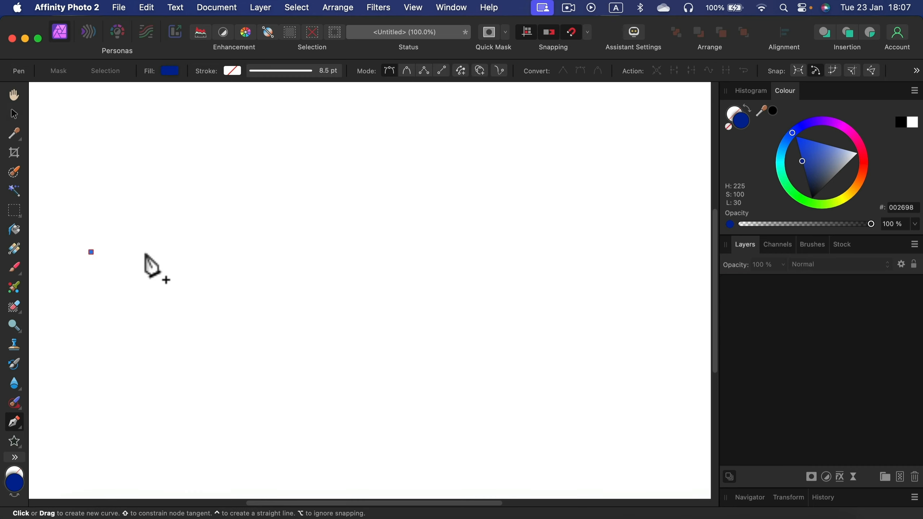
pyautogui.click(169, 260)
pyautogui.click(262, 254)
pyautogui.click(331, 278)
pyautogui.click(458, 261)
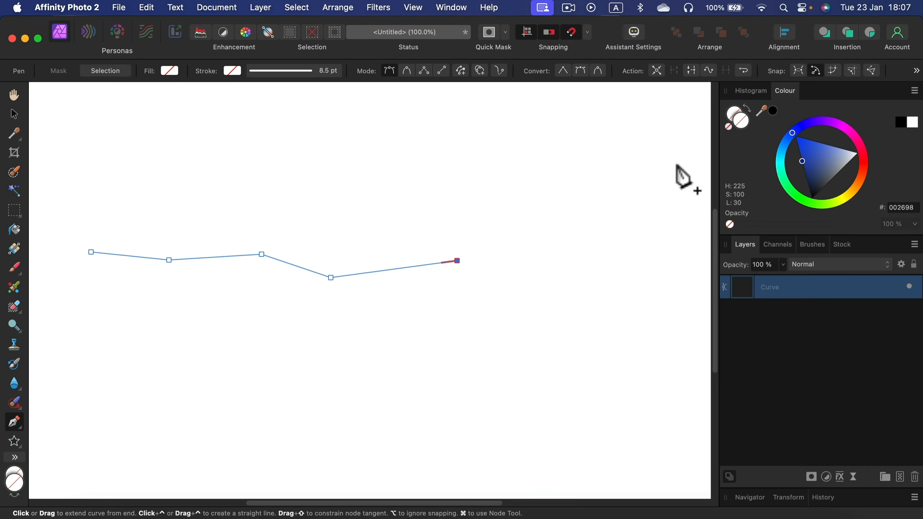
pyautogui.click(235, 73)
pyautogui.click(277, 138)
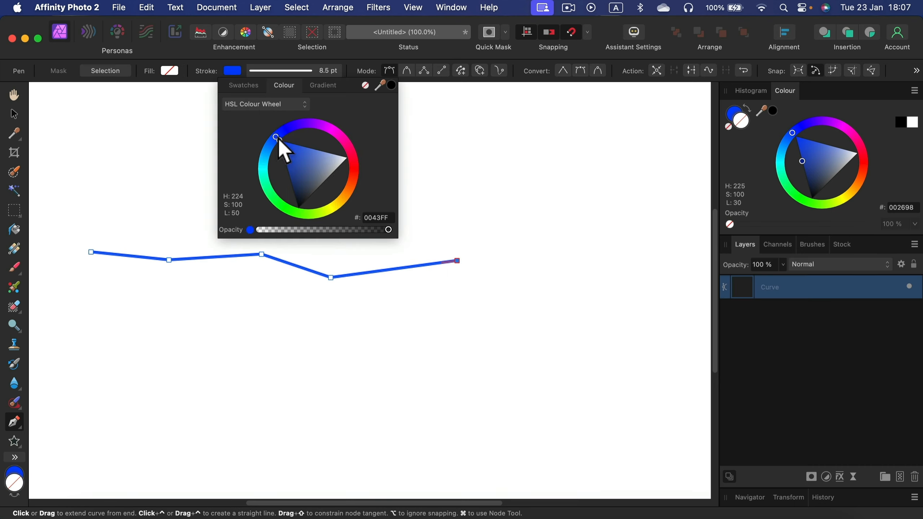
# Step: Move the five-node line up and to the right with the Move Tool, and delete it
pyautogui.click(13, 113)
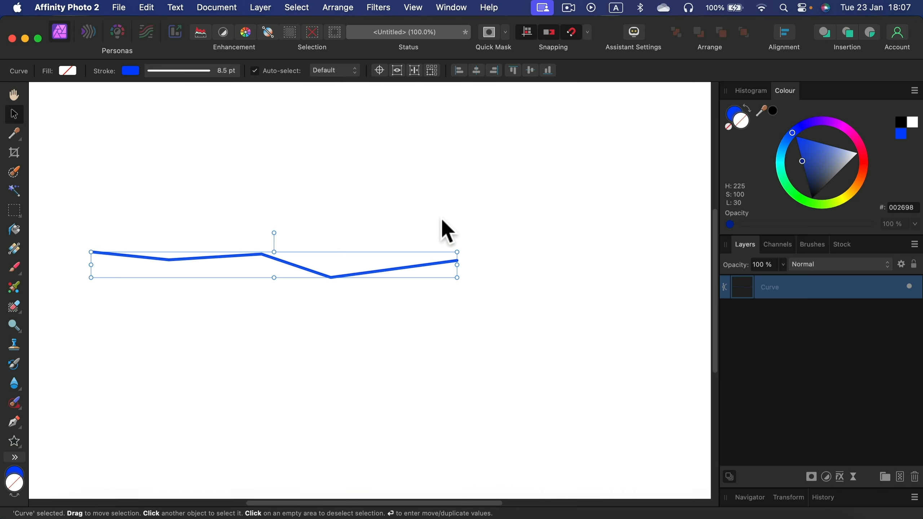
pyautogui.click(558, 282)
pyautogui.moveTo(425, 268); pyautogui.dragTo(500, 242)
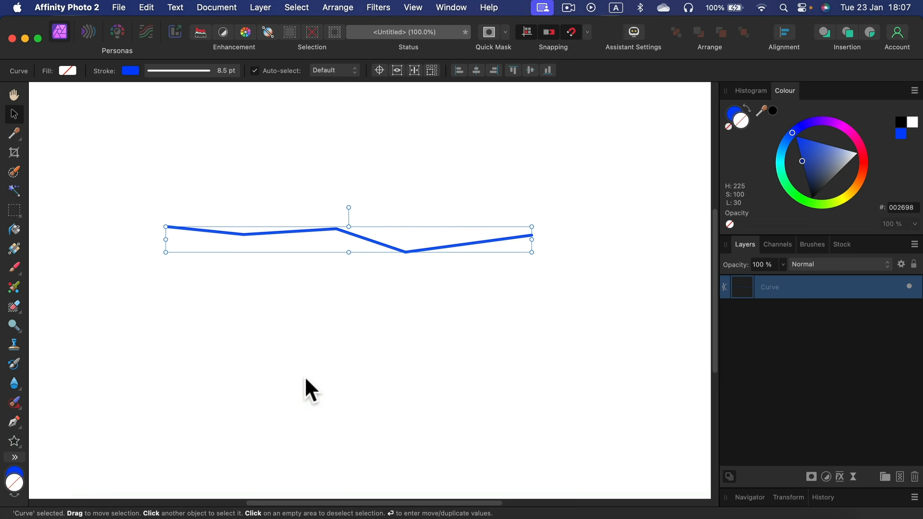
pyautogui.press('Delete')
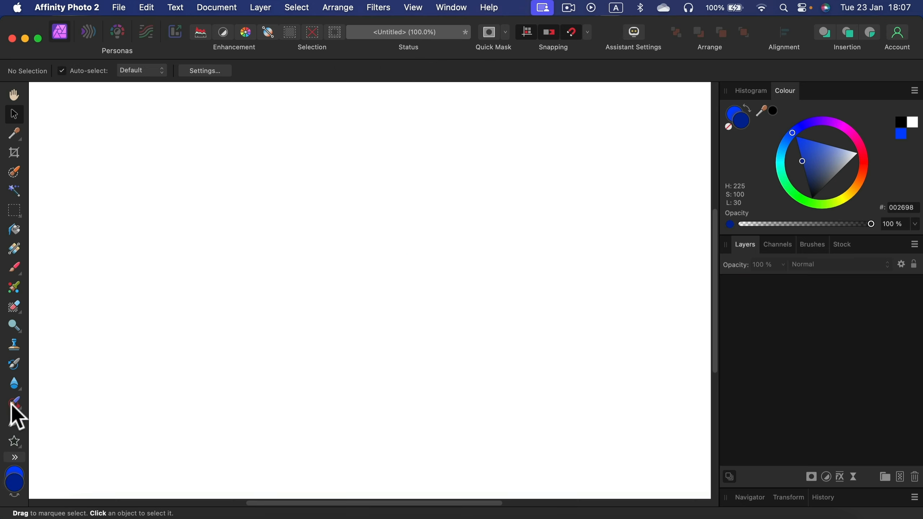
# Step: Draw a straight horizontal two-node line with the Pen Tool across the upper half of the canvas
pyautogui.click(14, 423)
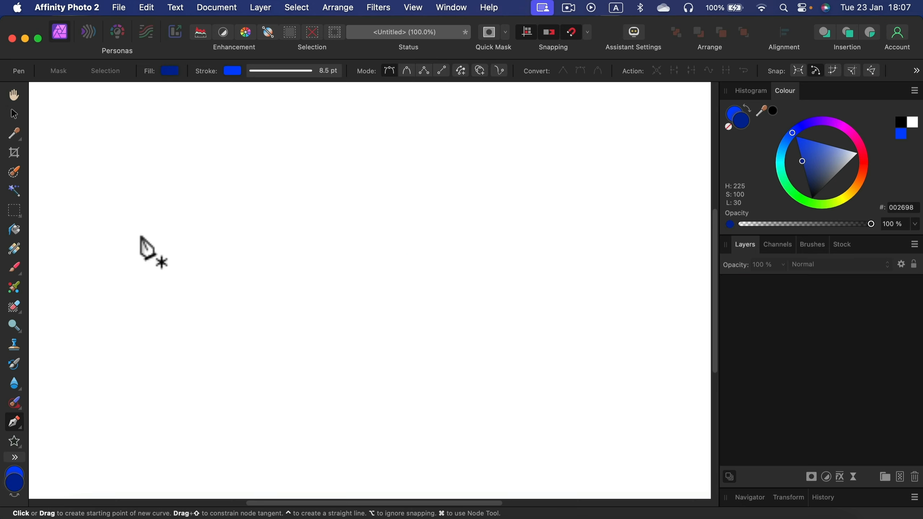
pyautogui.click(108, 208)
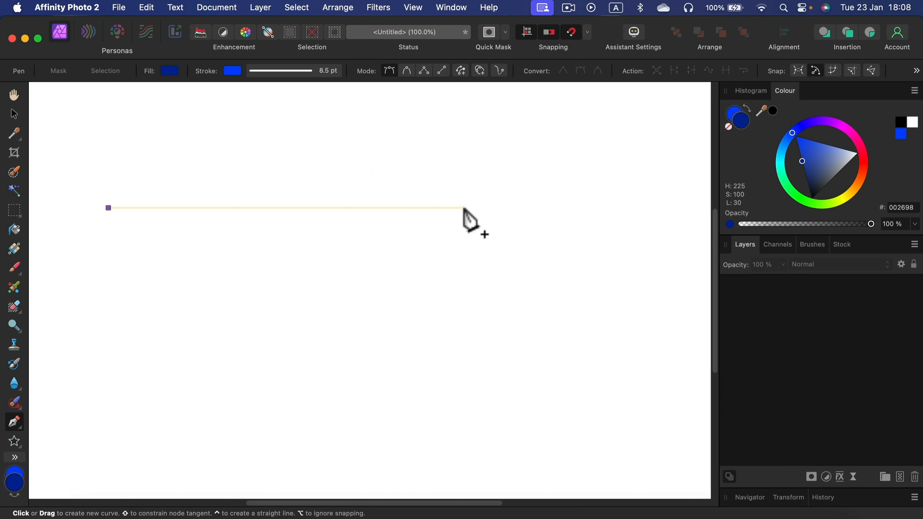
pyautogui.click(571, 208)
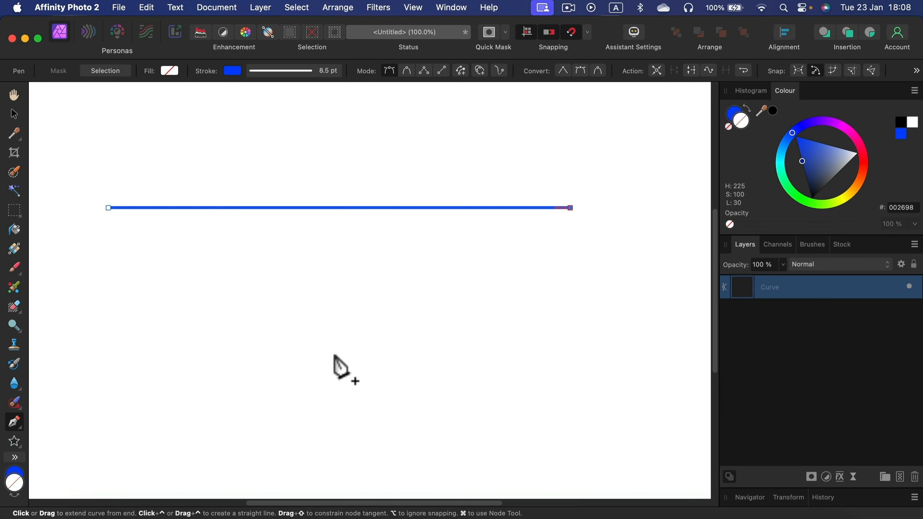
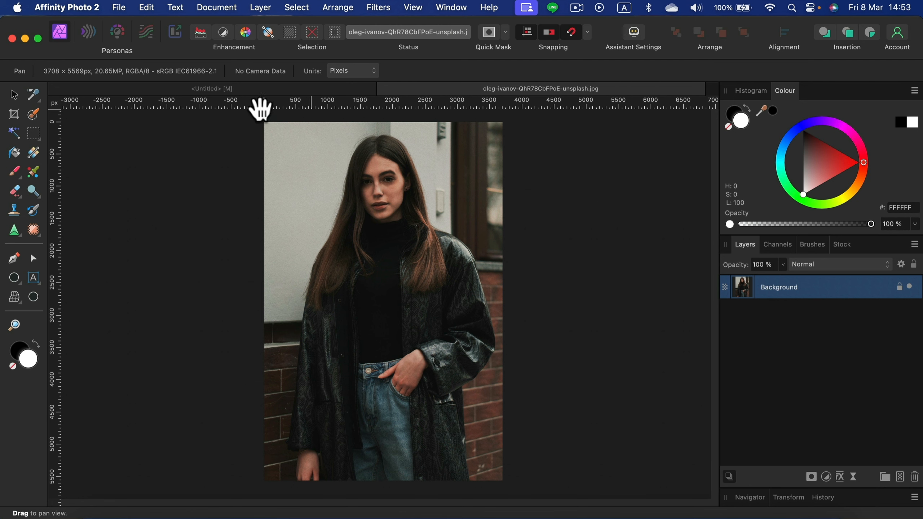
# Step: Set the portrait document's ruler units to millimetres and switch to the Move Tool
pyautogui.click(55, 103)
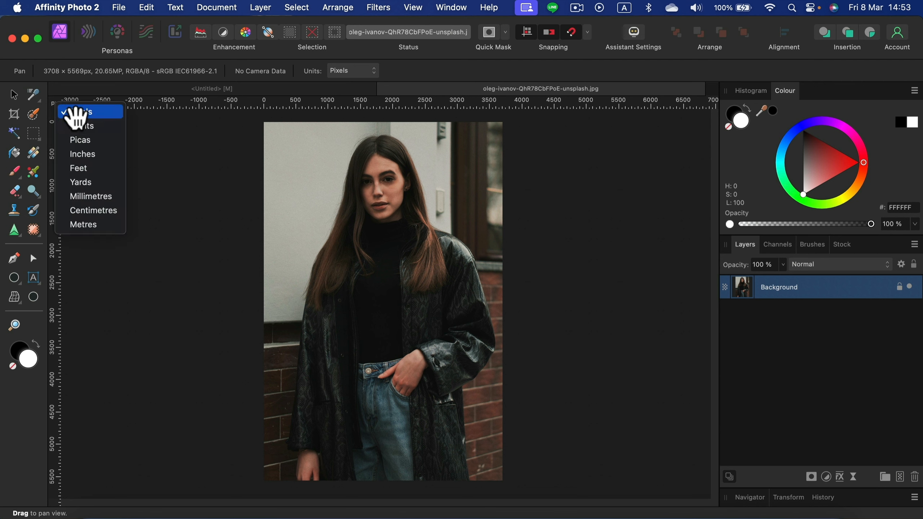
pyautogui.click(90, 197)
pyautogui.press('v')
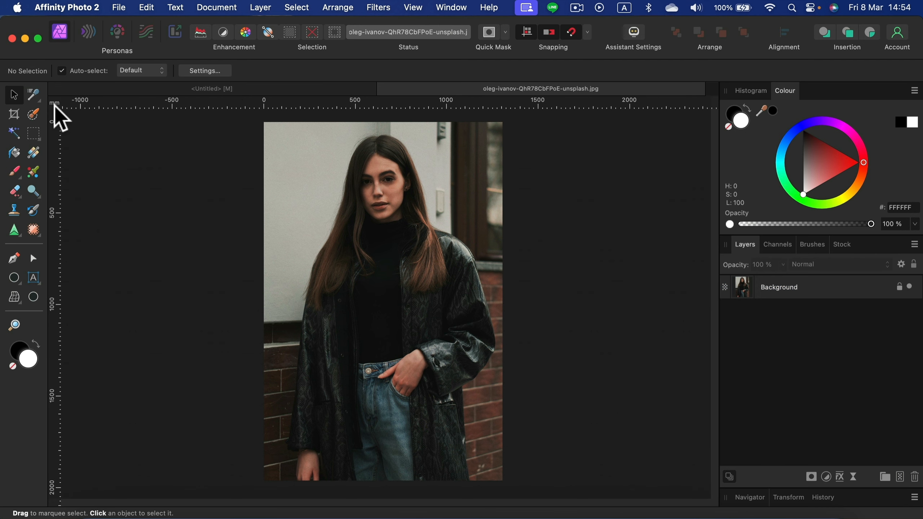
# Step: Set the Crop Tool to a custom ratio of 35 x 45
pyautogui.click(15, 115)
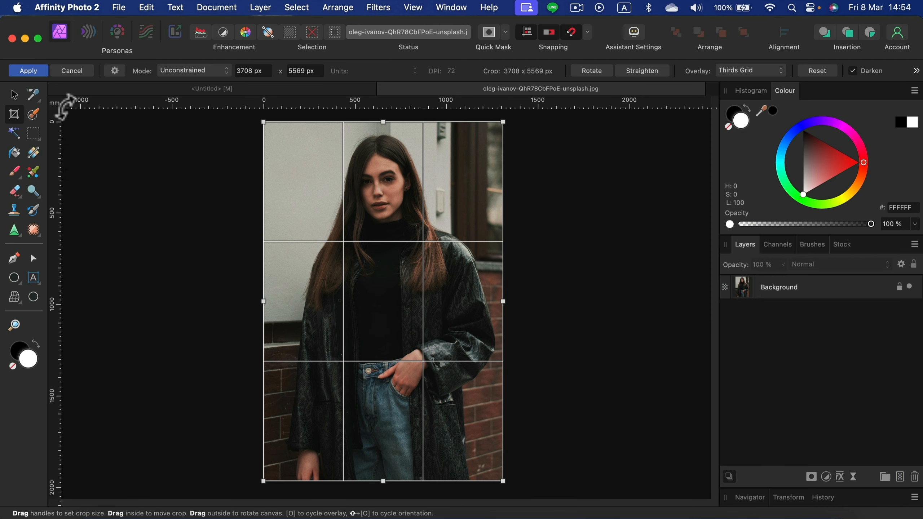
pyautogui.click(176, 72)
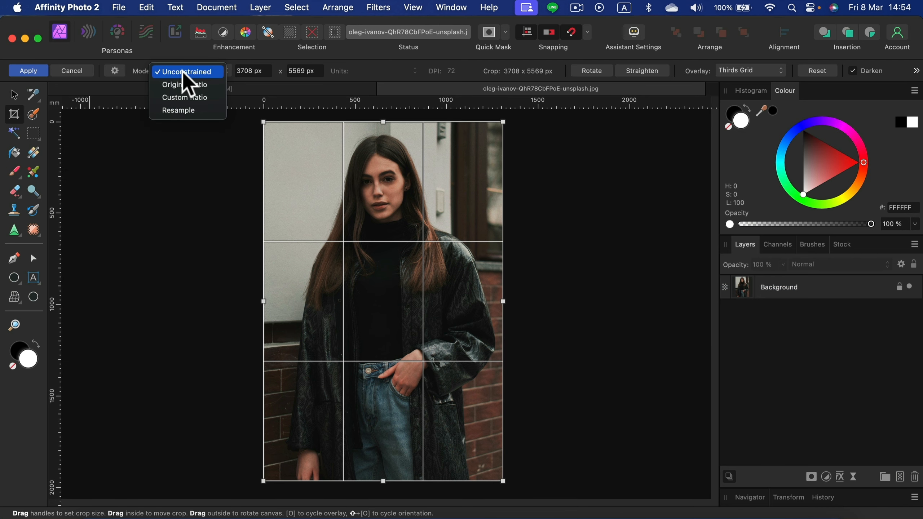
pyautogui.click(172, 98)
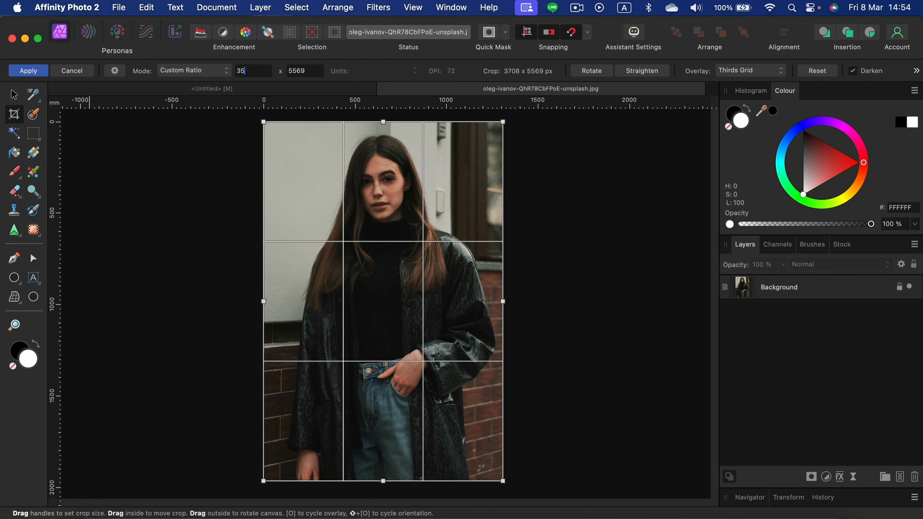
pyautogui.write('35')
pyautogui.click(316, 74)
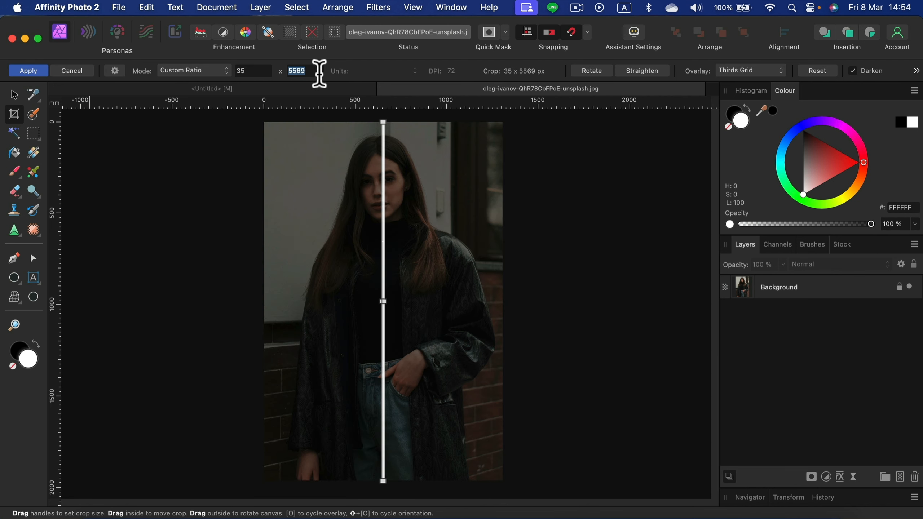
pyautogui.write('45')
pyautogui.click(257, 70)
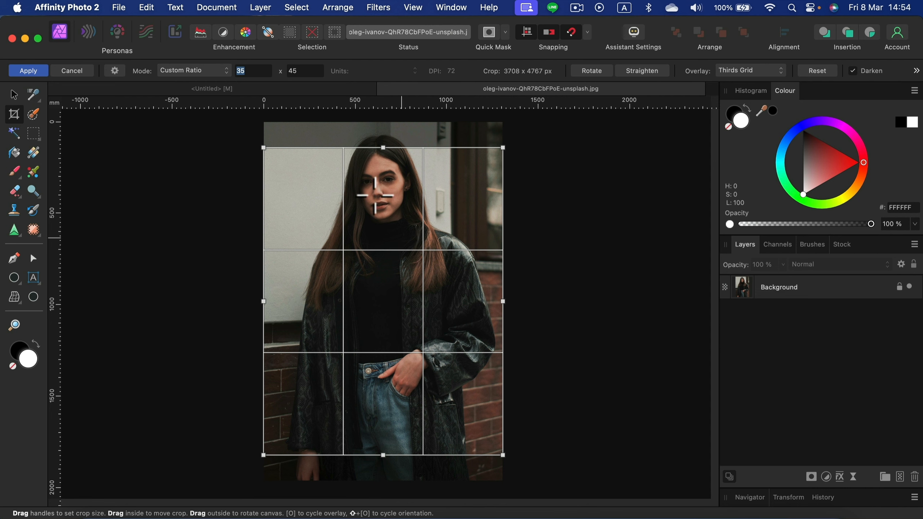
# Step: Shrink the crop frame to about 1610 x 2069 px and position it around the woman's head
pyautogui.moveTo(501, 453); pyautogui.dragTo(304, 302)
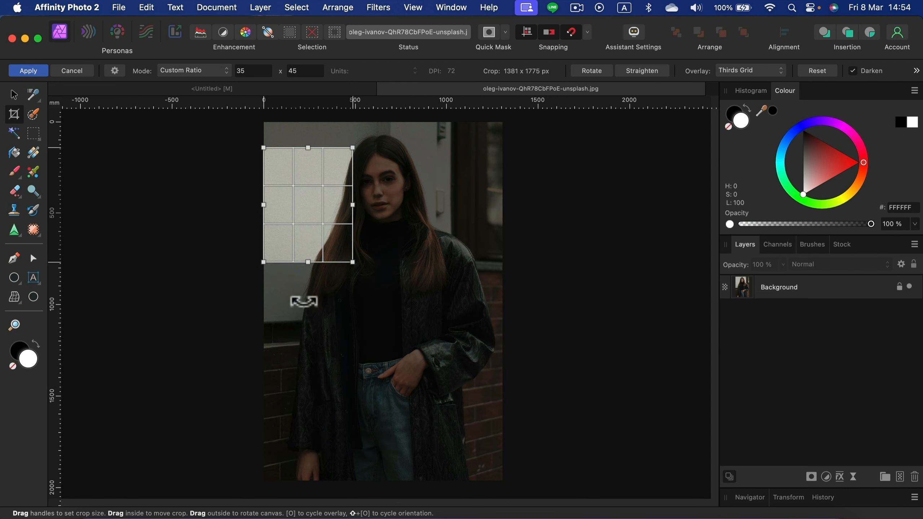
pyautogui.moveTo(352, 261); pyautogui.dragTo(467, 380)
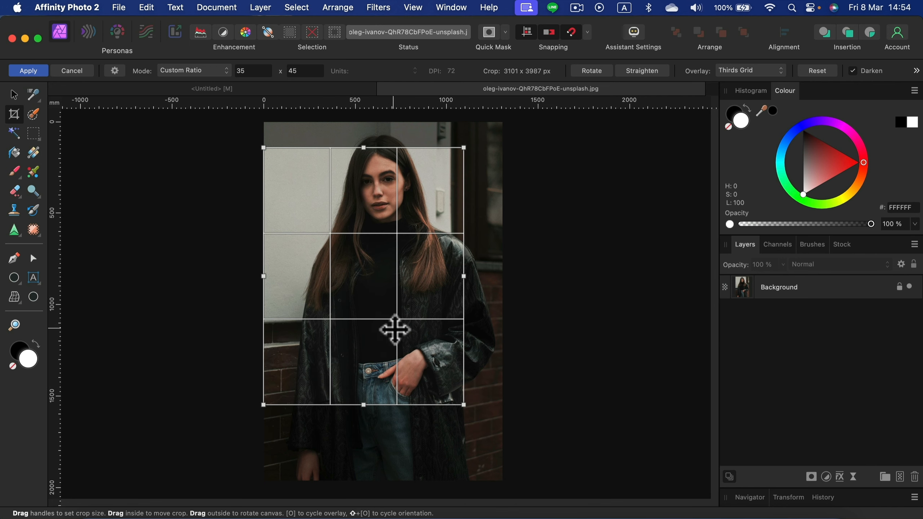
pyautogui.moveTo(394, 330); pyautogui.dragTo(419, 304)
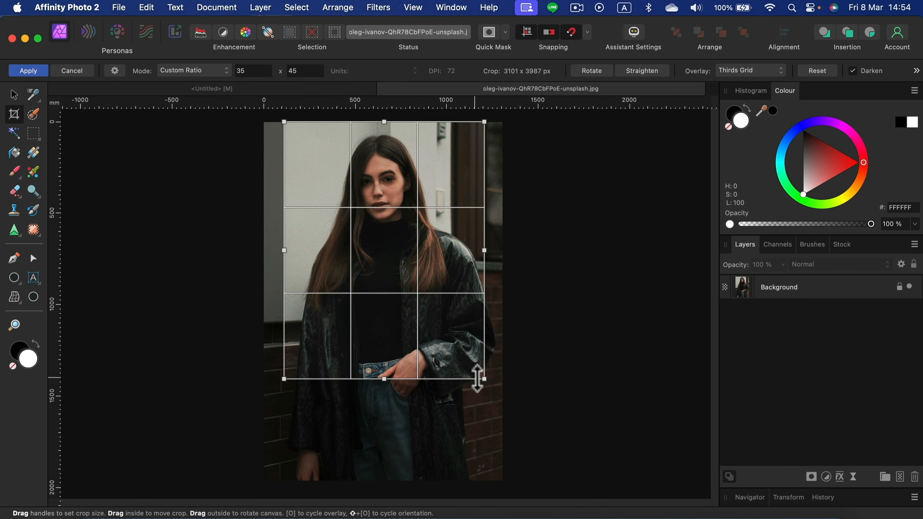
pyautogui.moveTo(485, 378); pyautogui.dragTo(378, 267)
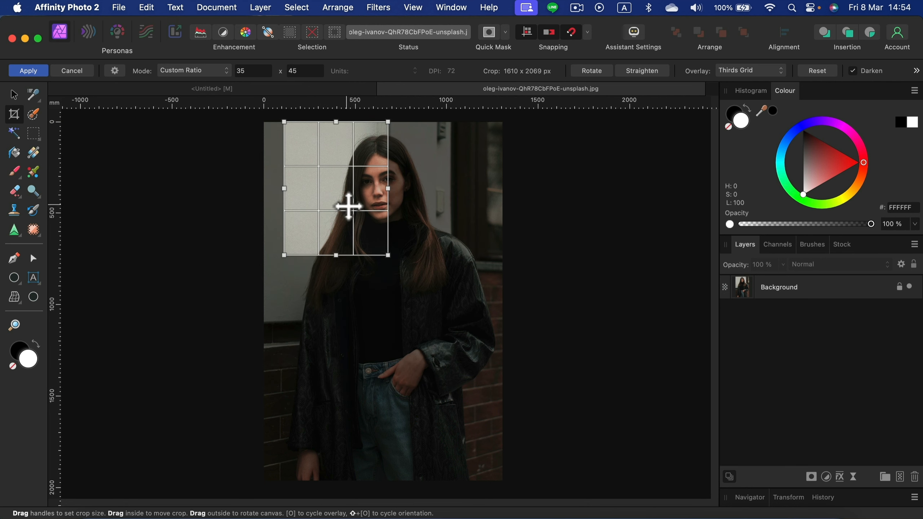
pyautogui.moveTo(351, 206); pyautogui.dragTo(390, 213)
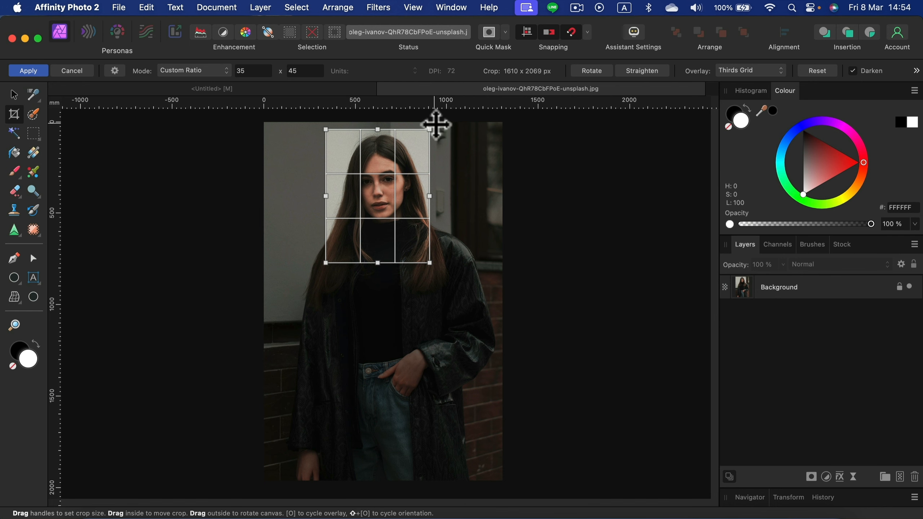
# Step: Rotate the photo slightly within the crop frame, reduce the frame to about 1458 x 1874 px around the head, and apply the crop
pyautogui.moveTo(438, 125)
pyautogui.mouseDown()
pyautogui.moveTo(424, 120)
pyautogui.moveTo(444, 126)
pyautogui.mouseUp()
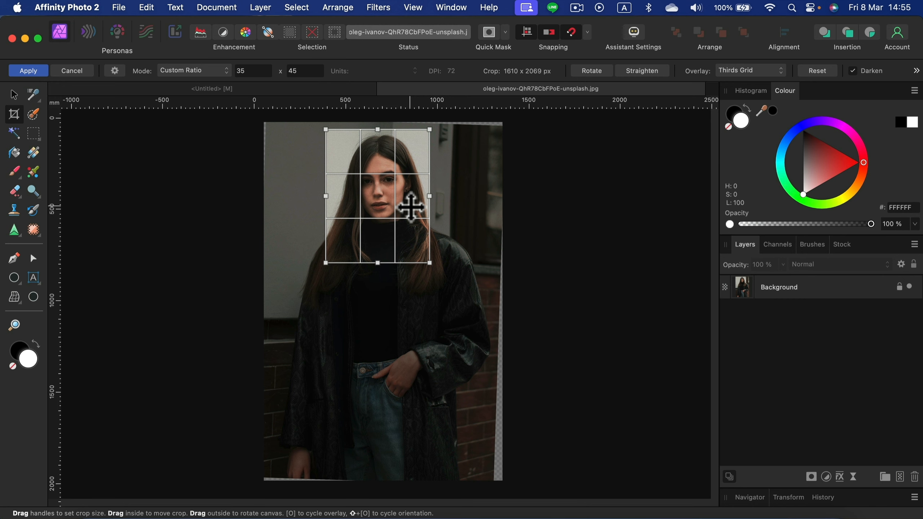
pyautogui.moveTo(430, 262); pyautogui.dragTo(395, 237)
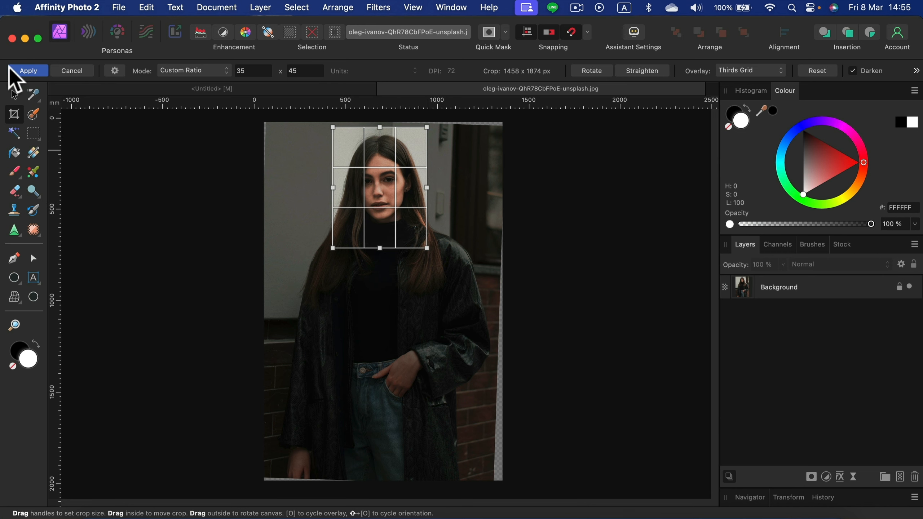
pyautogui.click(30, 72)
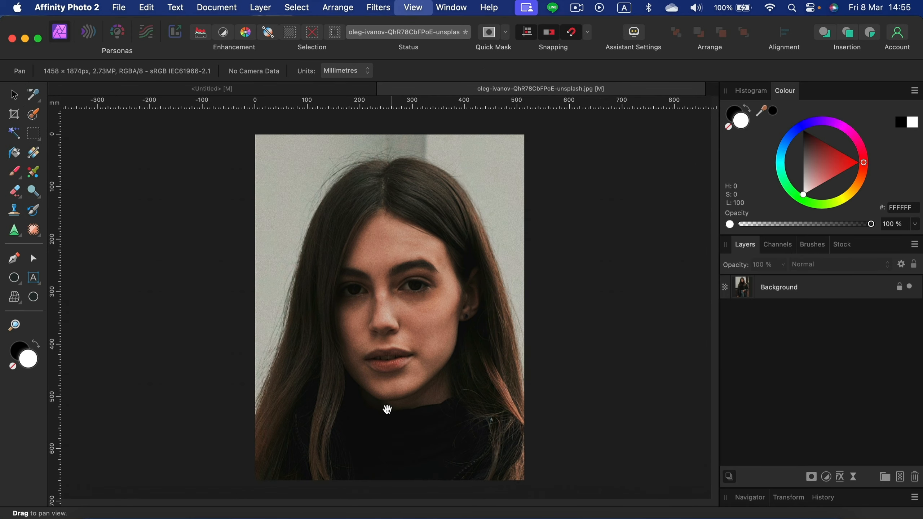
# Step: Unlock the Background layer and use Rasterise & Trim to discard the pixels outside the cropped canvas
pyautogui.press('v')
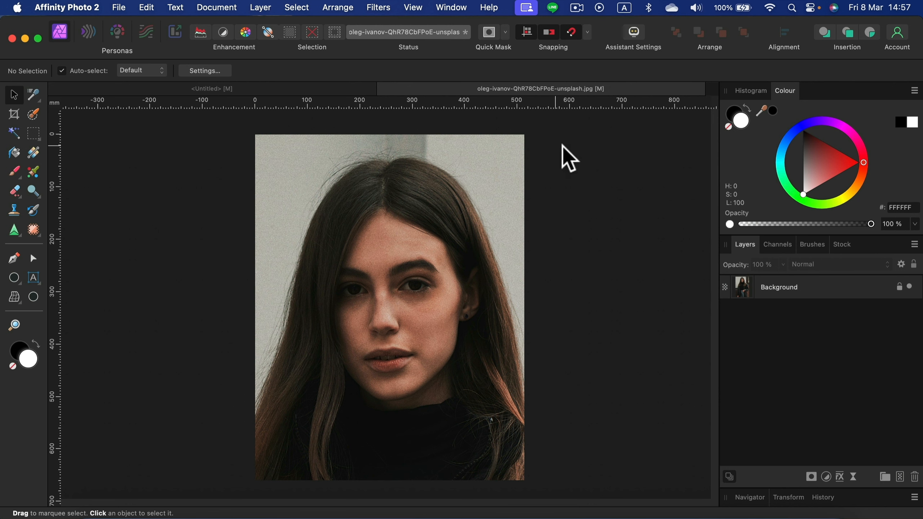
pyautogui.click(900, 288)
pyautogui.moveTo(494, 309); pyautogui.dragTo(391, 247)
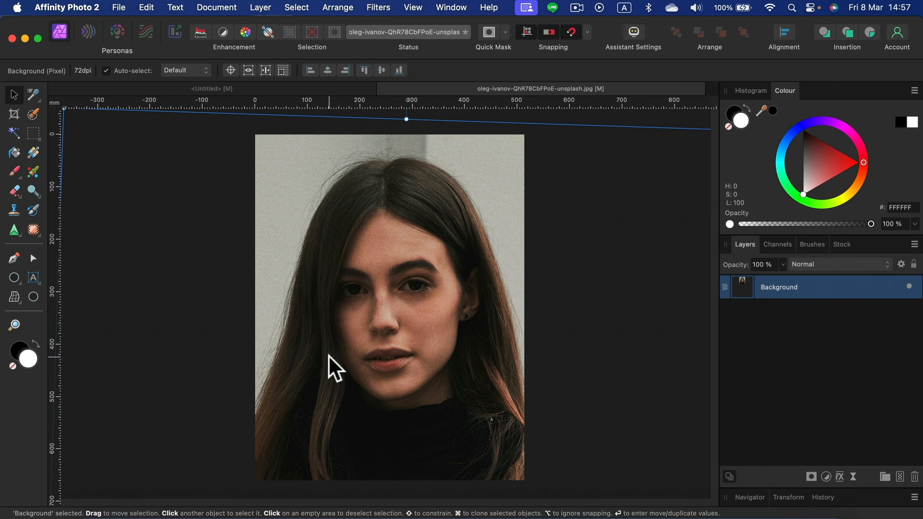
pyautogui.rightClick(842, 283)
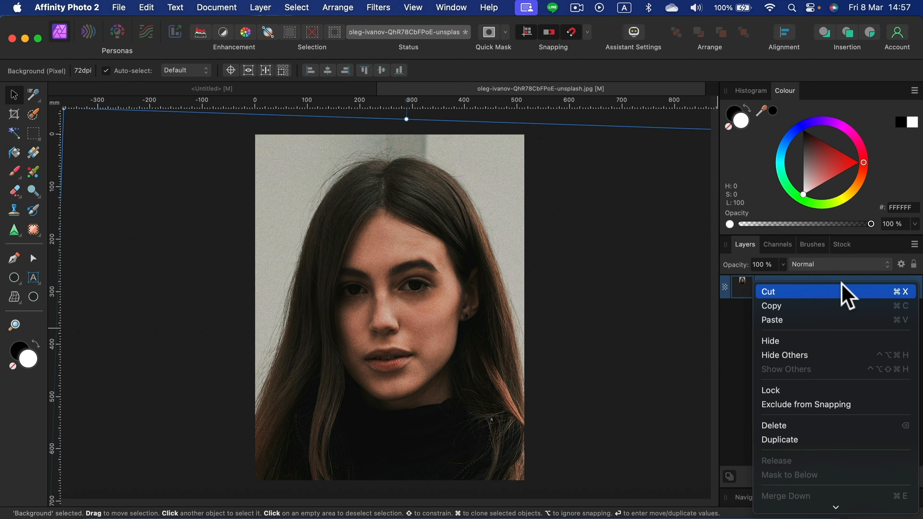
pyautogui.moveTo(839, 510)
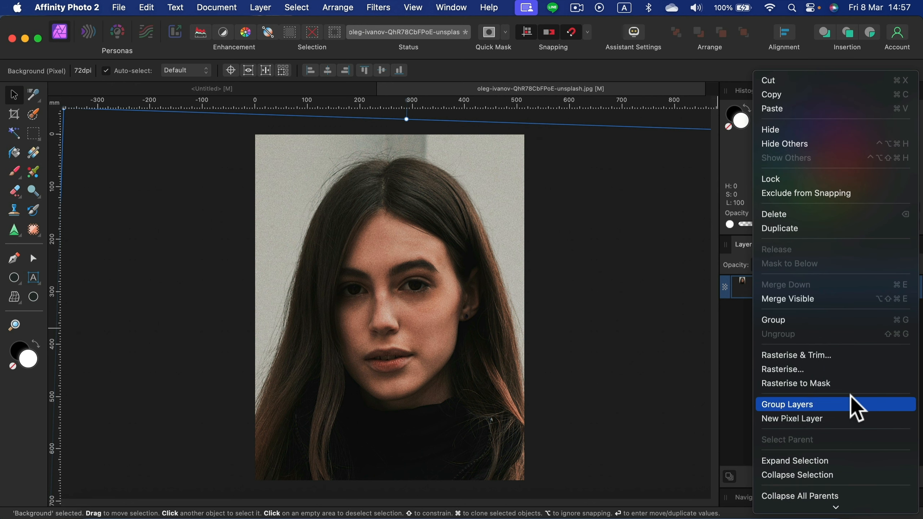
pyautogui.click(810, 356)
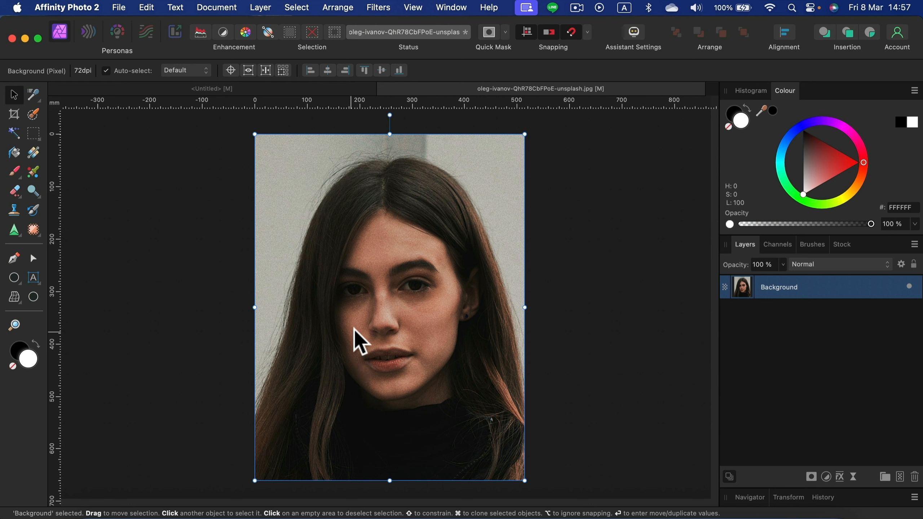
# Step: Copy the trimmed Background layer and paste it into the untitled document that lists the passport photo sizes
pyautogui.click(612, 285)
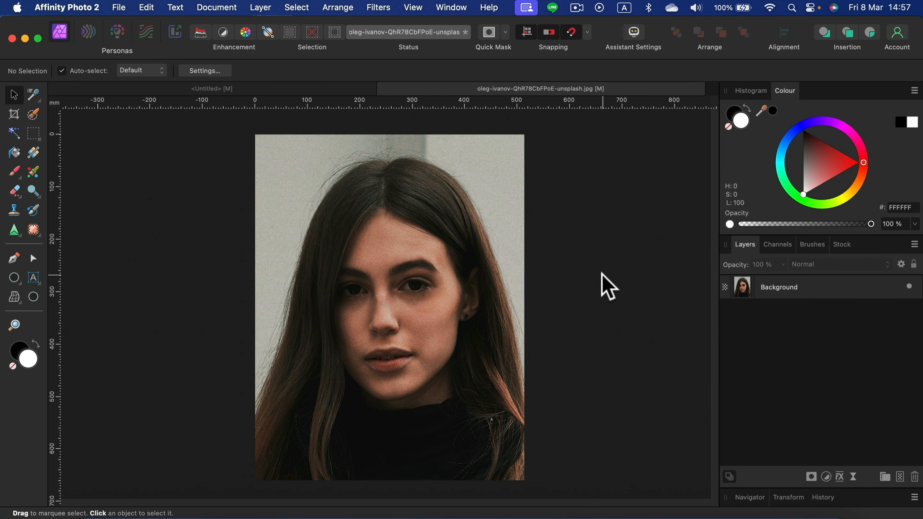
pyautogui.click(841, 287)
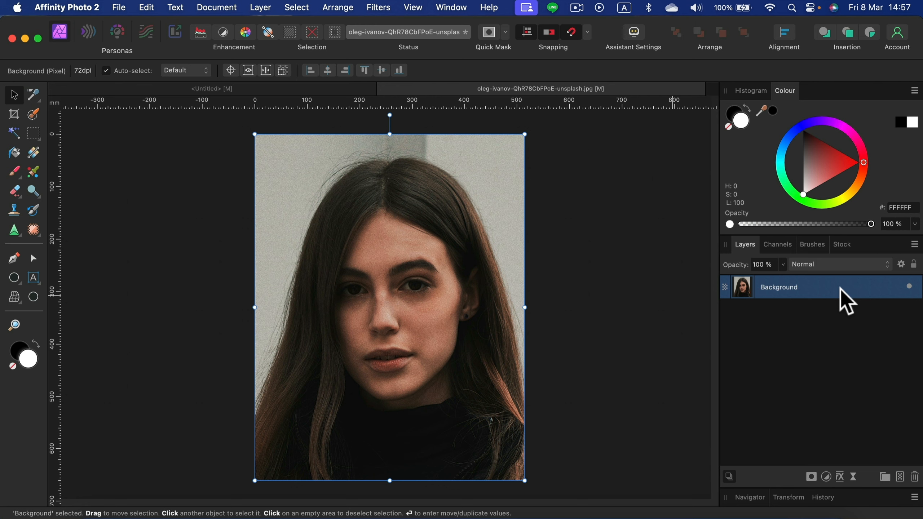
pyautogui.click(249, 90)
pyautogui.moveTo(285, 284); pyautogui.dragTo(273, 240)
pyautogui.press('super+v')
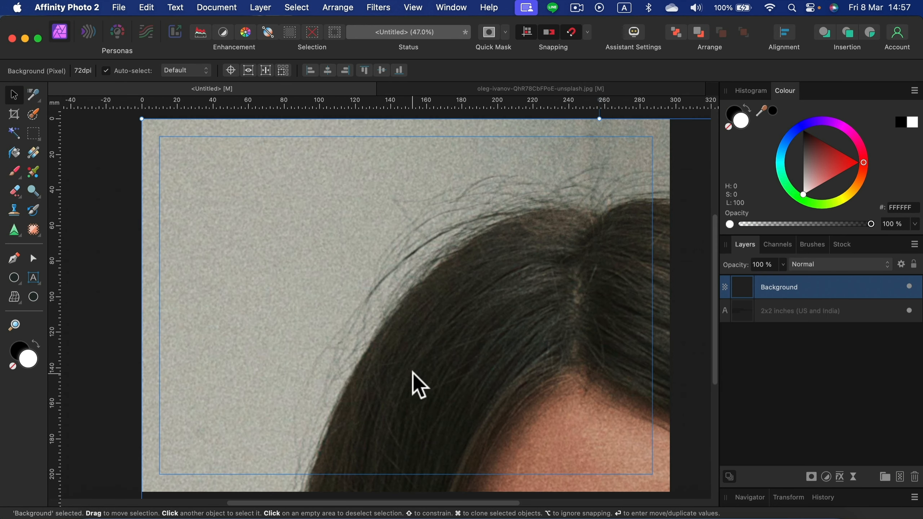
pyautogui.press('super+minus')
pyautogui.press('super+minus')
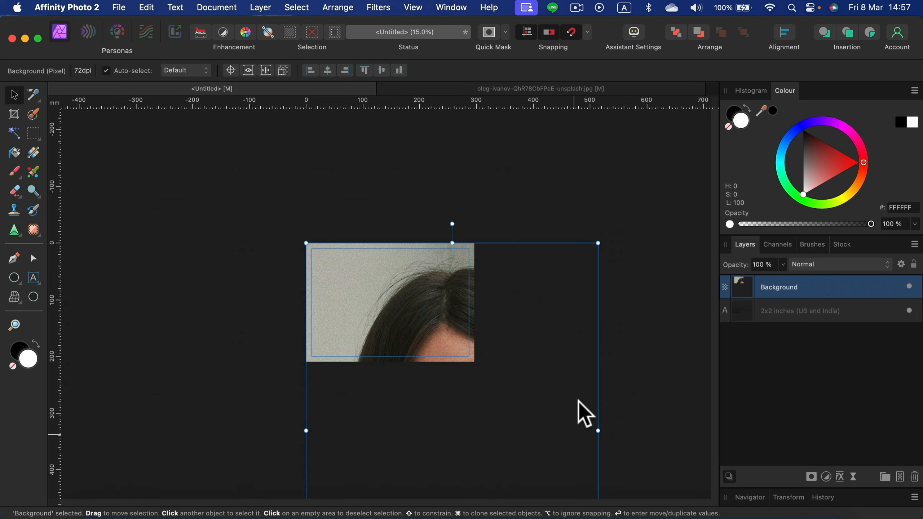
# Step: Scale the pasted portrait down proportionally to about 66 x 85 mm and place it below the list of photo sizes
pyautogui.moveTo(598, 243); pyautogui.dragTo(440, 425)
pyautogui.moveTo(412, 491); pyautogui.dragTo(423, 307)
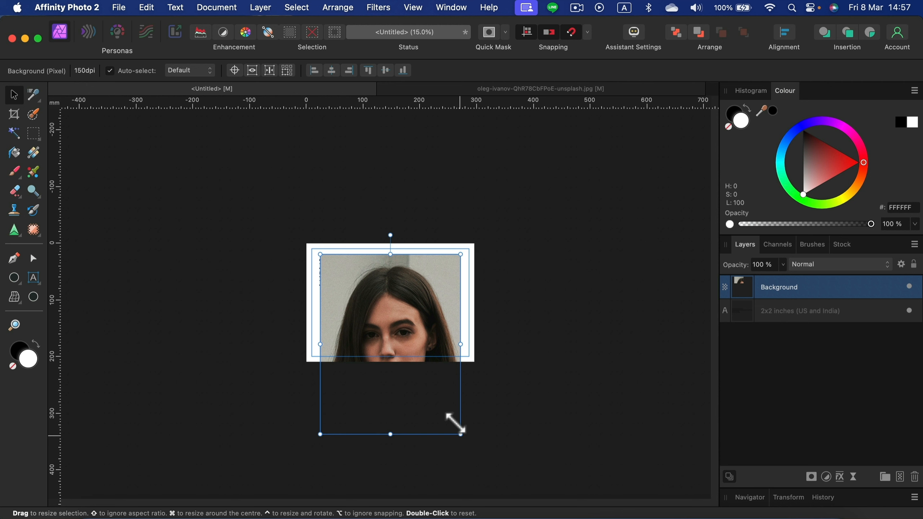
pyautogui.moveTo(458, 433); pyautogui.dragTo(343, 326)
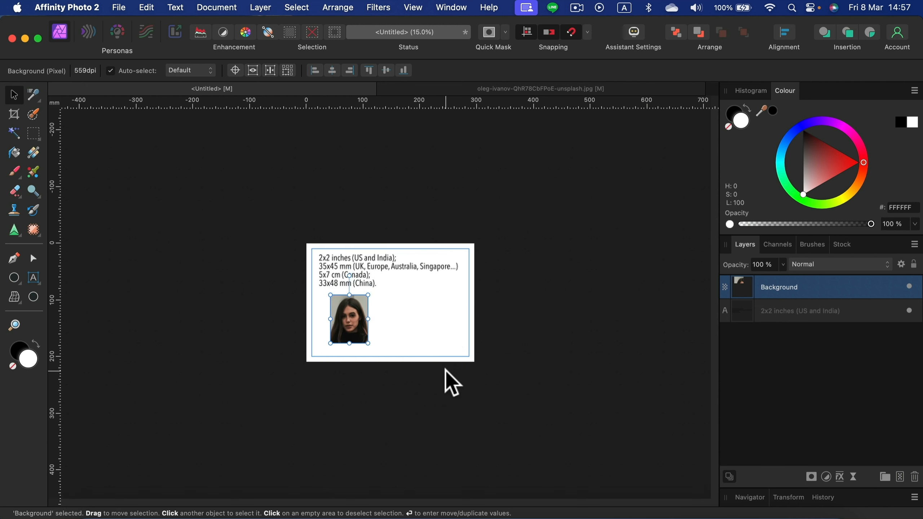
# Step: Set the portrait's width to 35 mm and height to 45 mm with the aspect ratio linked, and deselect it
pyautogui.click(788, 497)
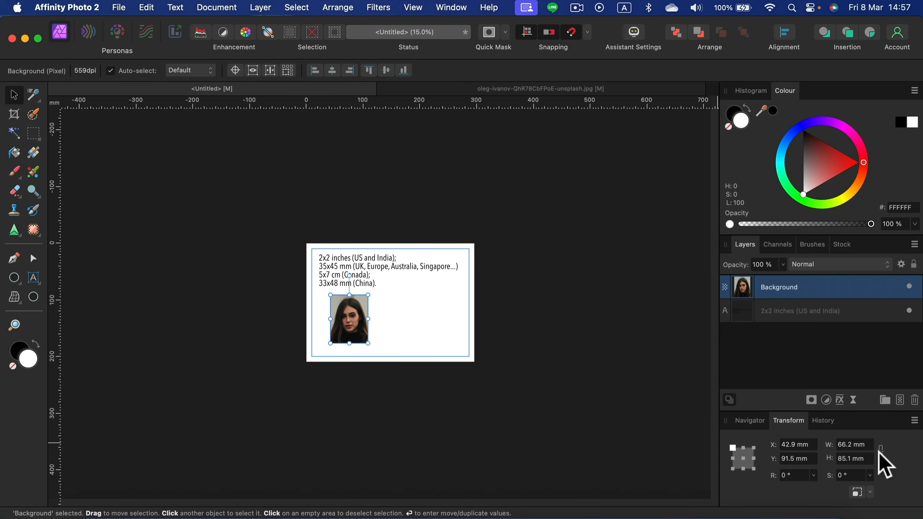
pyautogui.click(870, 443)
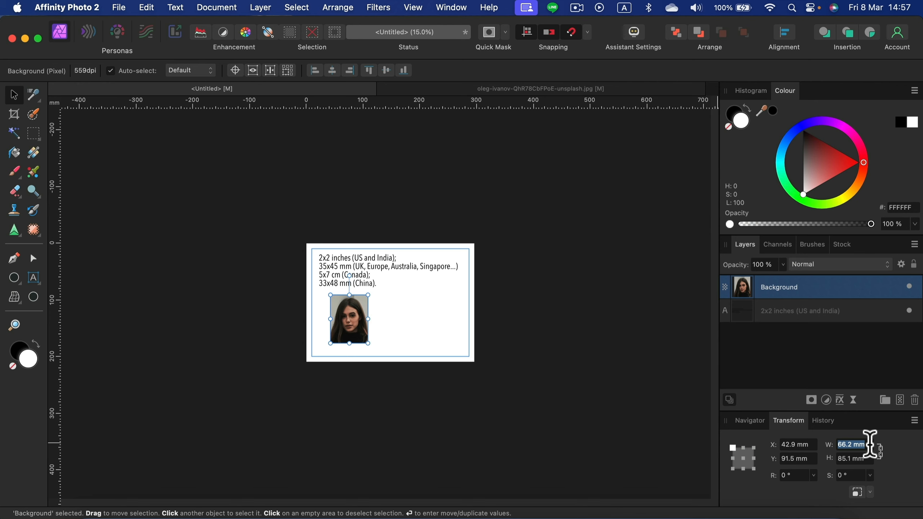
pyautogui.press('Tab')
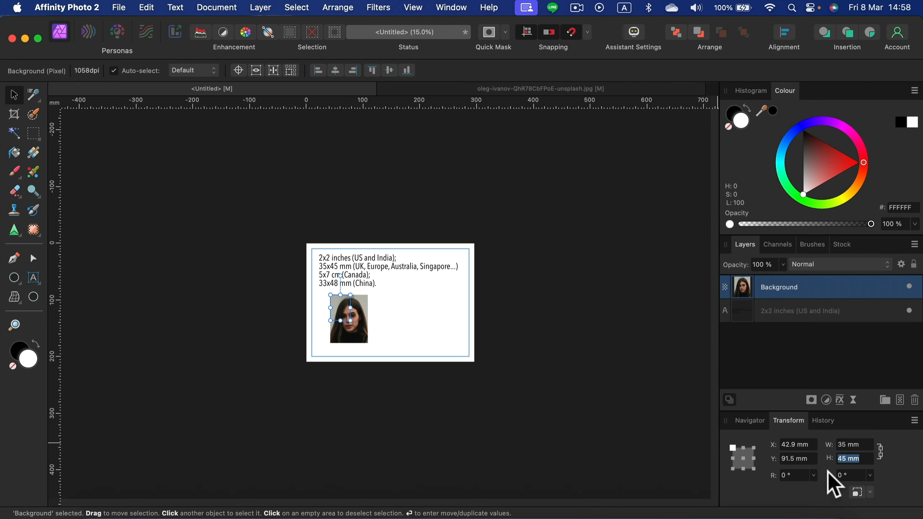
pyautogui.click(397, 312)
pyautogui.scroll(5, 391, 302)
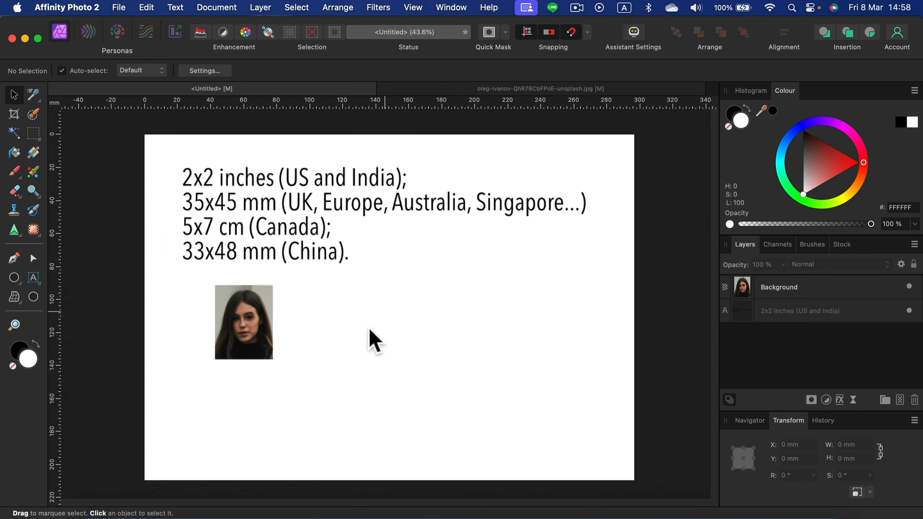
# Step: Clone the 35 x 45 mm portrait into a side-by-side row of five, and clone that row directly beneath it
pyautogui.moveTo(251, 308); pyautogui.dragTo(327, 362)
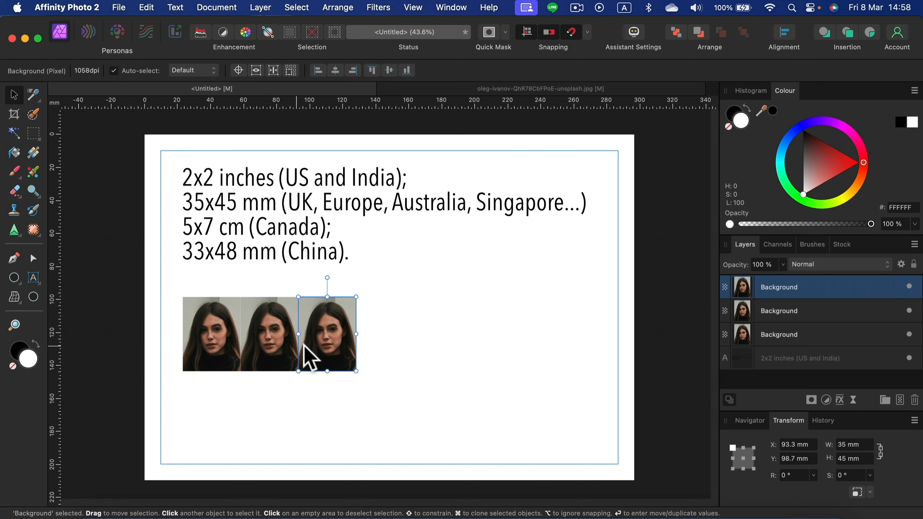
pyautogui.moveTo(313, 344)
pyautogui.mouseDown()
pyautogui.moveTo(369, 332)
pyautogui.moveTo(378, 349)
pyautogui.moveTo(376, 342)
pyautogui.moveTo(430, 354)
pyautogui.mouseUp()
pyautogui.moveTo(534, 272)
pyautogui.mouseDown()
pyautogui.moveTo(329, 378)
pyautogui.moveTo(162, 414)
pyautogui.mouseUp()
pyautogui.moveTo(458, 337)
pyautogui.mouseDown()
pyautogui.moveTo(441, 408)
pyautogui.moveTo(451, 405)
pyautogui.moveTo(455, 416)
pyautogui.mouseUp()
# Step: Select all ten portraits, move the grid to the horizontal middle of the page below the text, and deselect it
pyautogui.moveTo(542, 272)
pyautogui.mouseDown()
pyautogui.moveTo(346, 413)
pyautogui.moveTo(148, 495)
pyautogui.mouseUp()
pyautogui.moveTo(446, 418); pyautogui.dragTo(509, 404)
pyautogui.press('super+d')
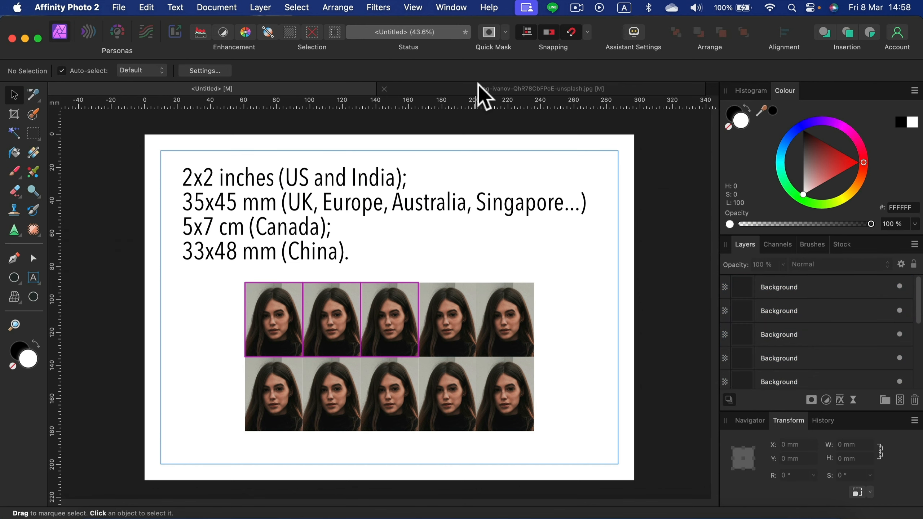
# Step: Switch to the original portrait document and resize it to 35 x 45 mm with the aspect ratio linked
pyautogui.click(478, 85)
pyautogui.click(614, 239)
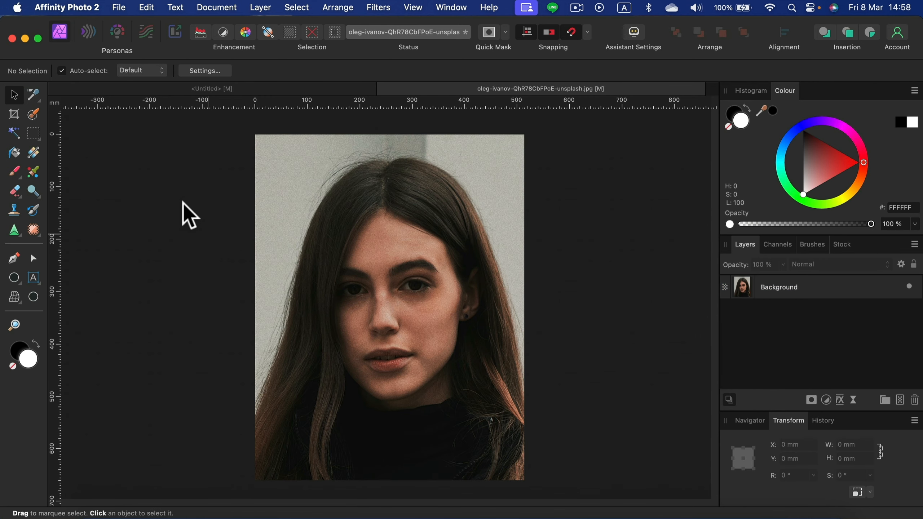
pyautogui.click(149, 10)
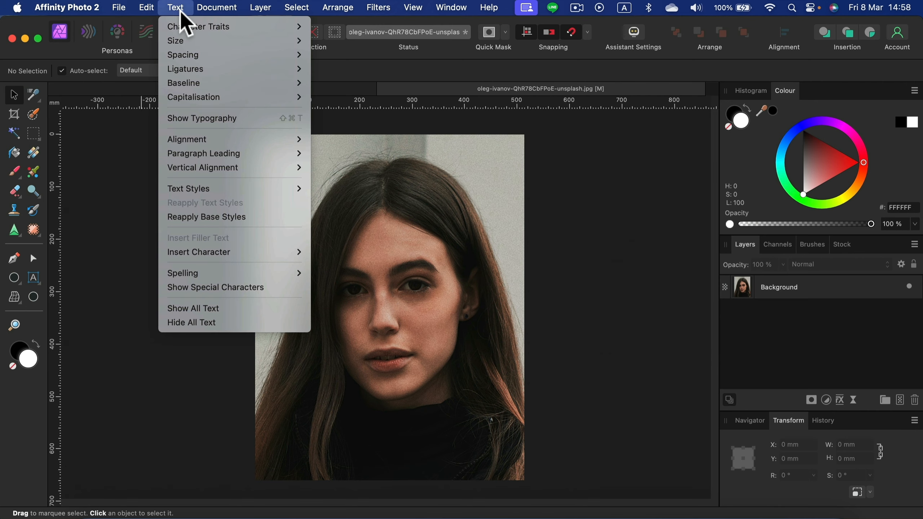
pyautogui.moveTo(214, 17)
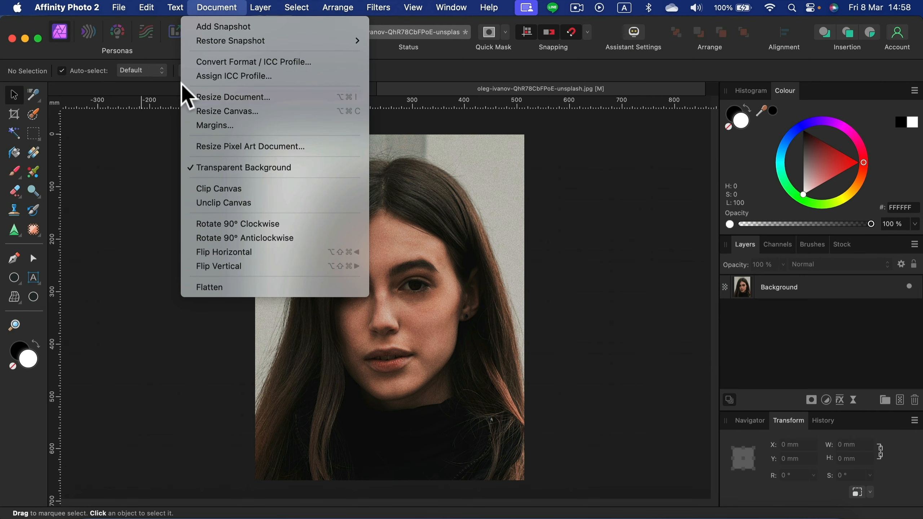
pyautogui.click(210, 97)
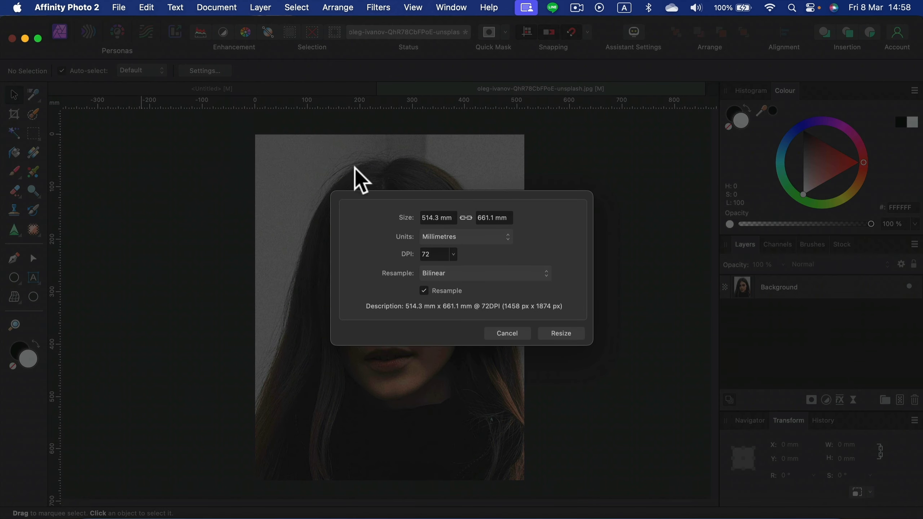
pyautogui.click(428, 219)
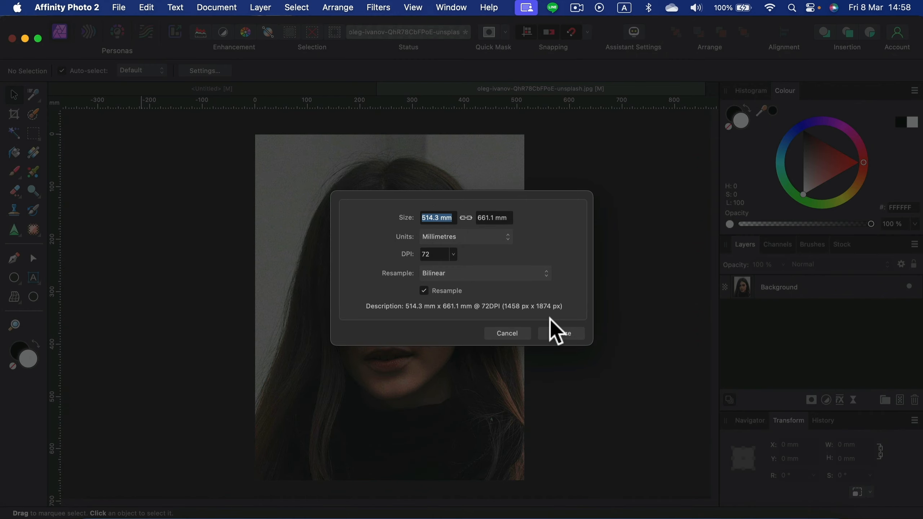
pyautogui.write('35')
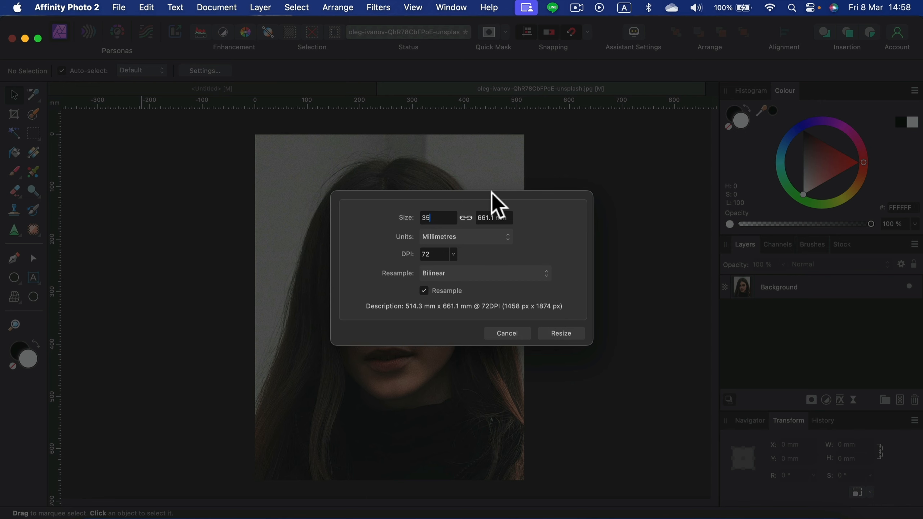
pyautogui.press('Tab')
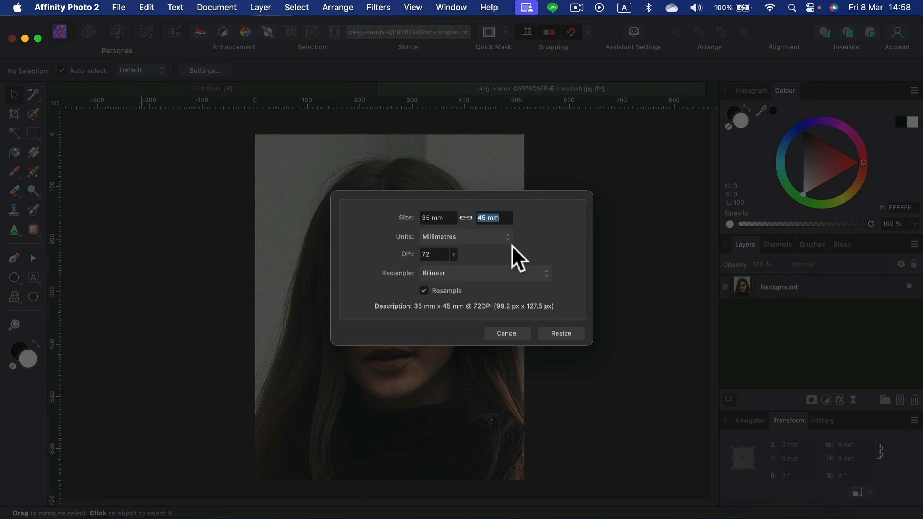
pyautogui.click(560, 333)
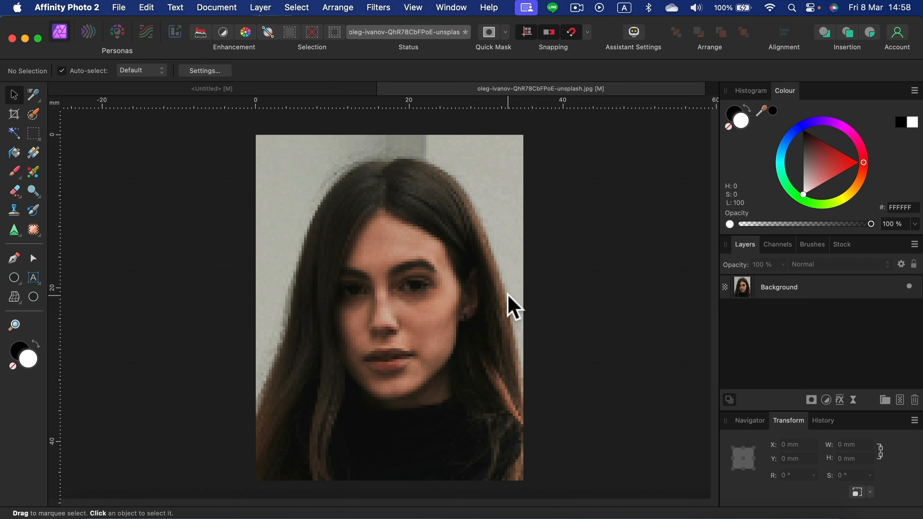
pyautogui.press('super+minus')
pyautogui.press('super+minus')
pyautogui.press('super+minus')
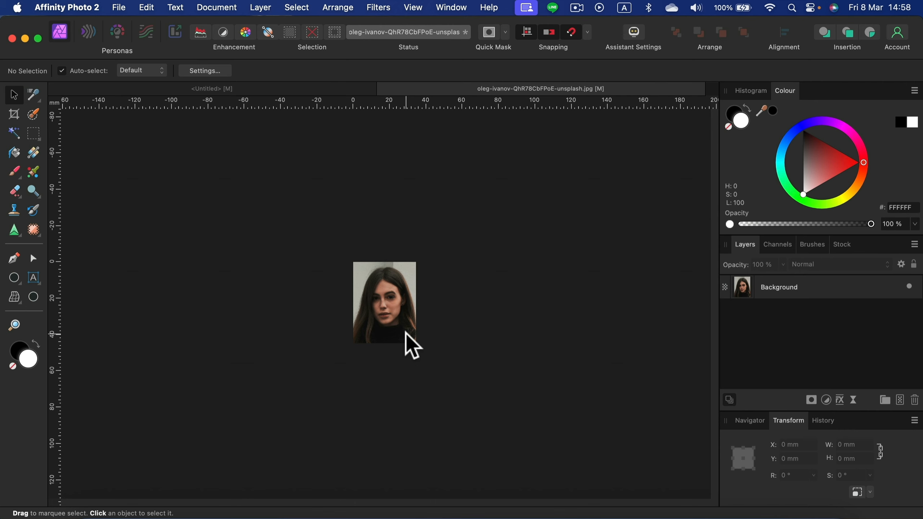
# Step: Set up a whole-document JPEG export of the resized portrait, cancel it before saving, and undo the document resize
pyautogui.click(128, 8)
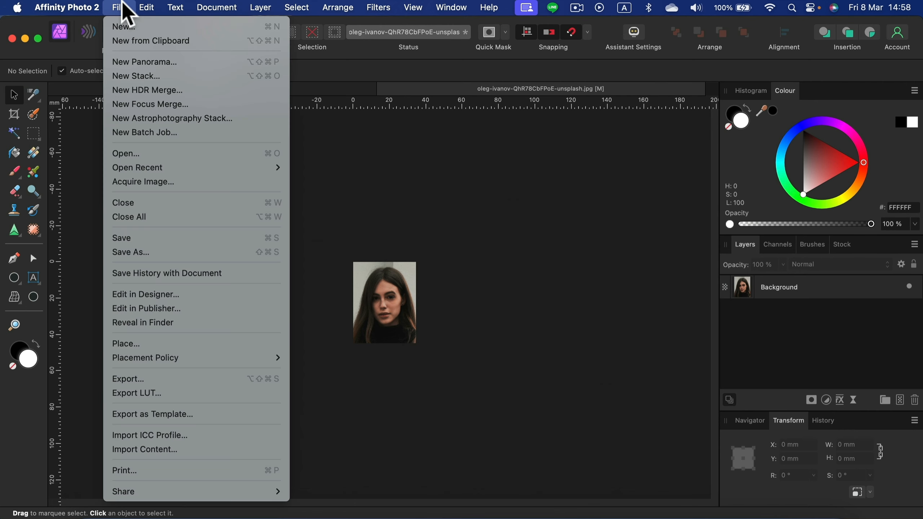
pyautogui.click(189, 378)
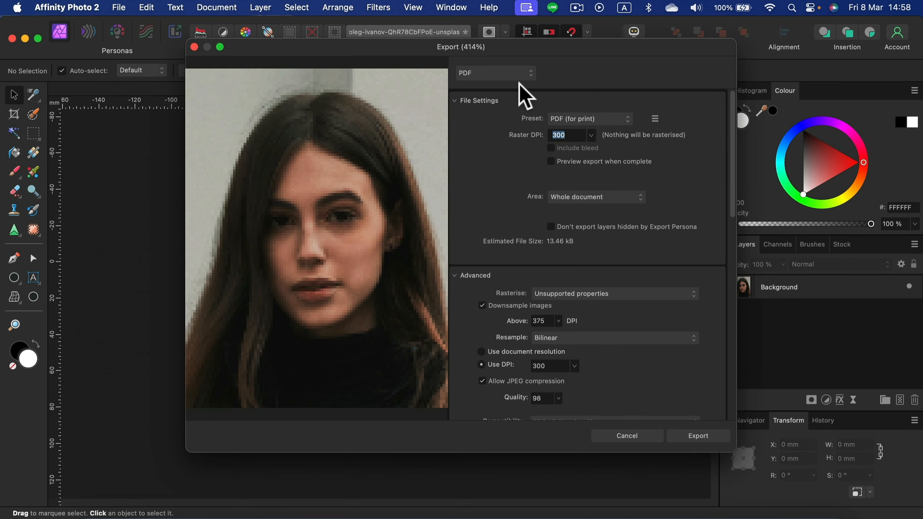
pyautogui.click(519, 75)
pyautogui.click(508, 39)
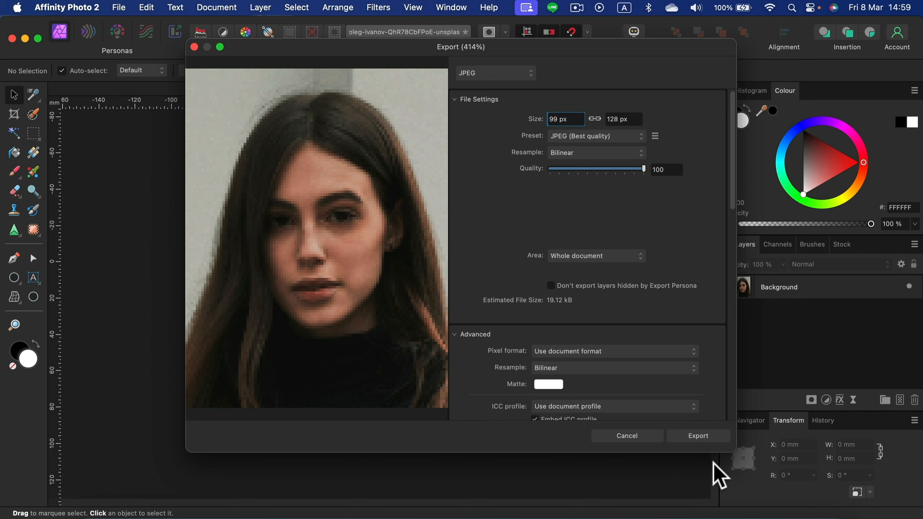
pyautogui.click(717, 440)
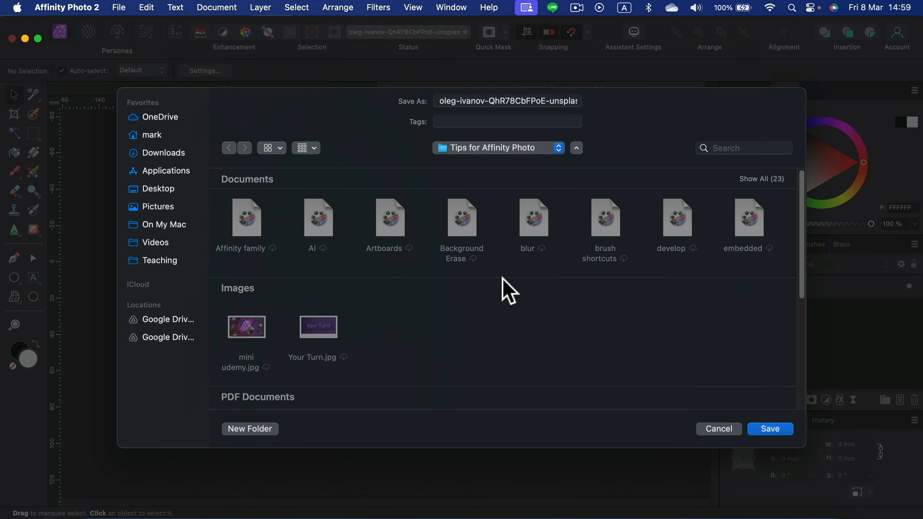
pyautogui.click(725, 429)
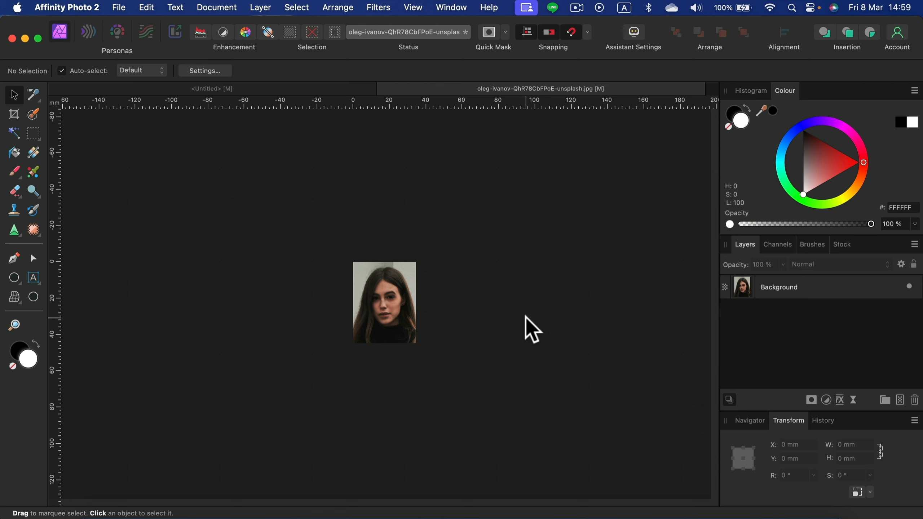
pyautogui.press('super+z')
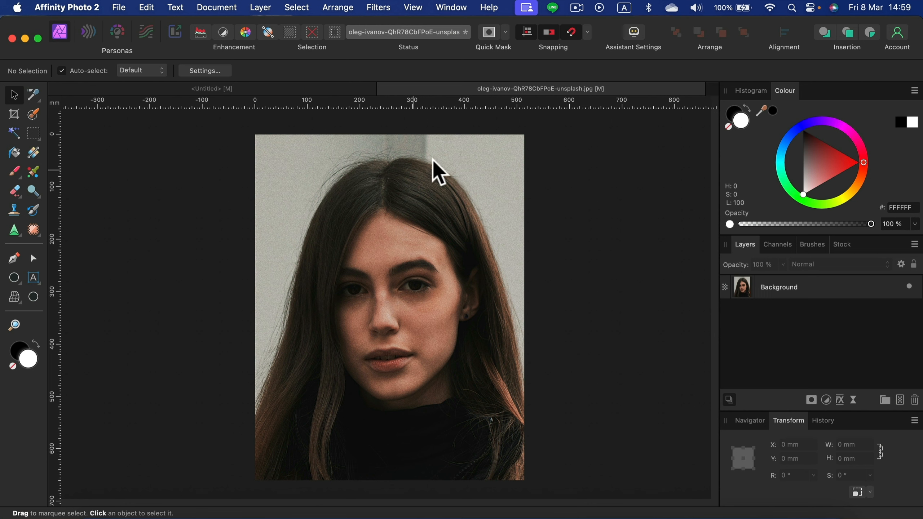
# Step: Paint over the vertical wall edge beside the top of the woman's head on the Background layer with the Inpainting Brush
pyautogui.click(879, 290)
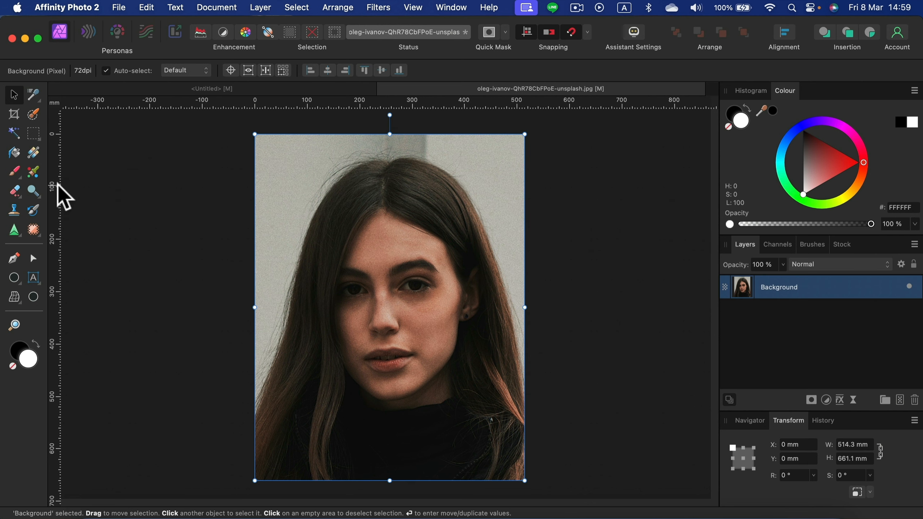
pyautogui.click(36, 235)
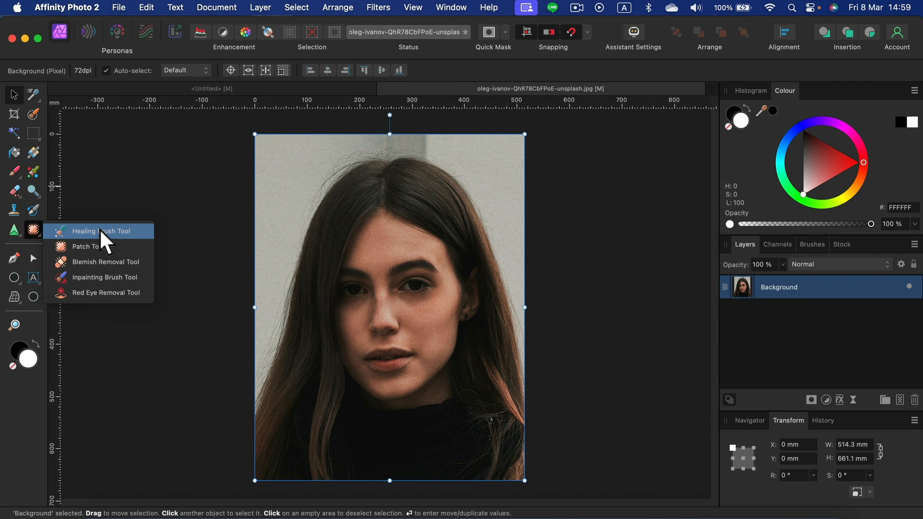
pyautogui.click(100, 283)
pyautogui.scroll(3, 243, 171)
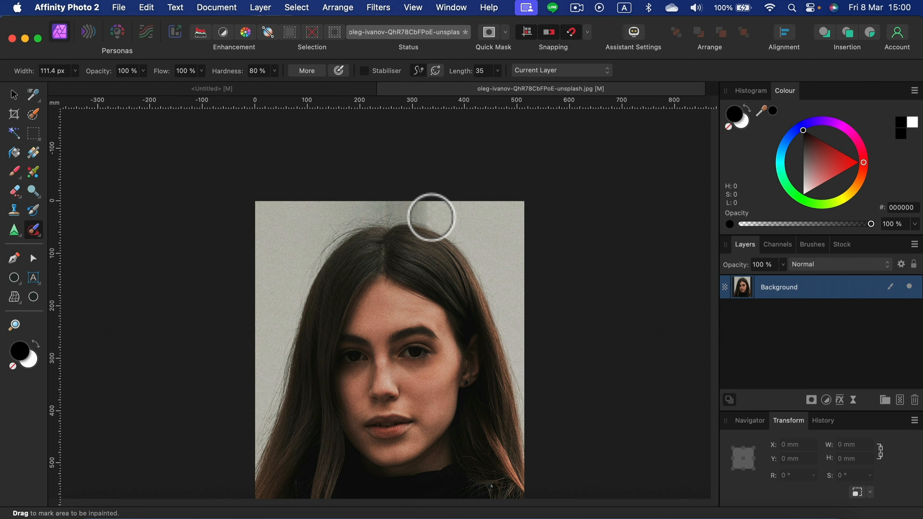
pyautogui.moveTo(438, 217); pyautogui.dragTo(430, 211)
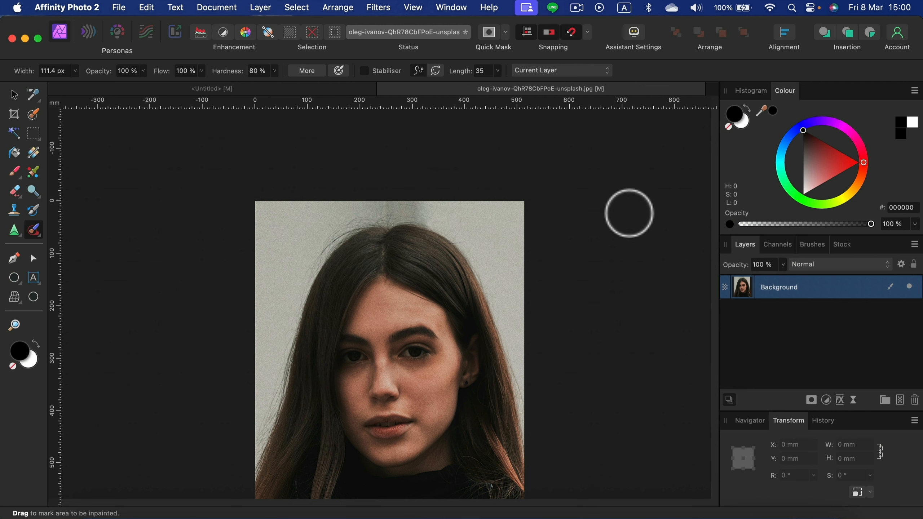
pyautogui.scroll(-3, 507, 309)
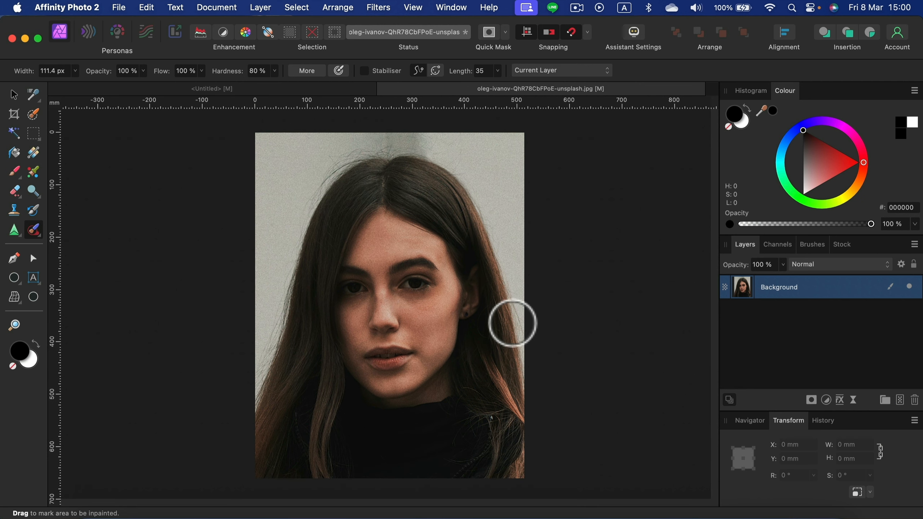
pyautogui.scroll(1, 596, 327)
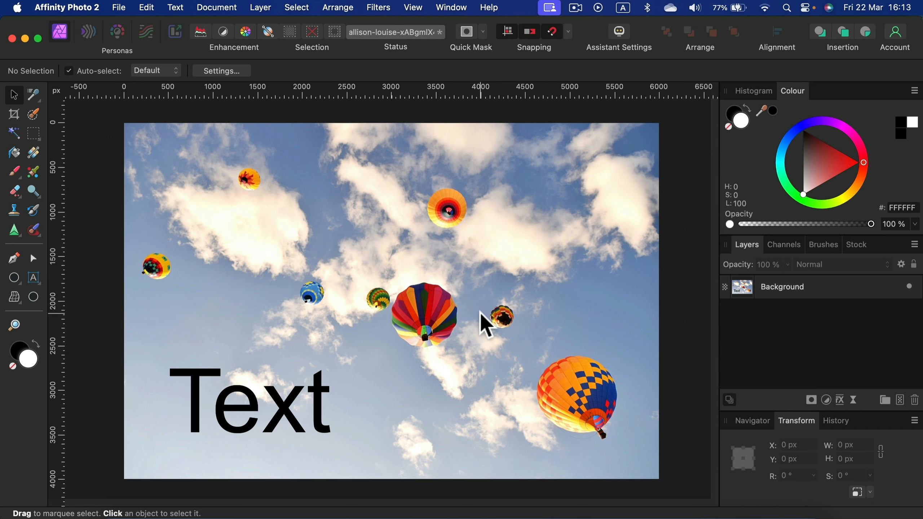
# Step: Flood-select all four letters of the black word "Text" on the Background layer of the balloon photo at 16% tolerance
pyautogui.click(851, 302)
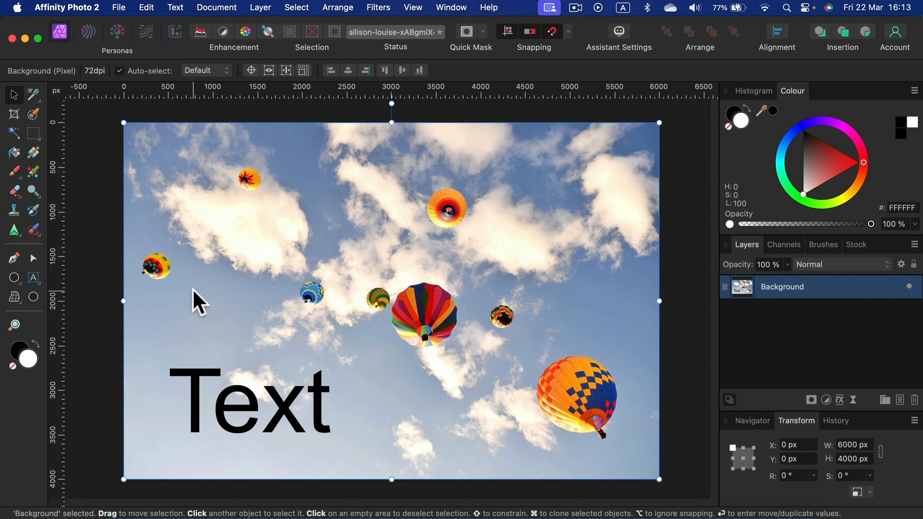
pyautogui.click(14, 134)
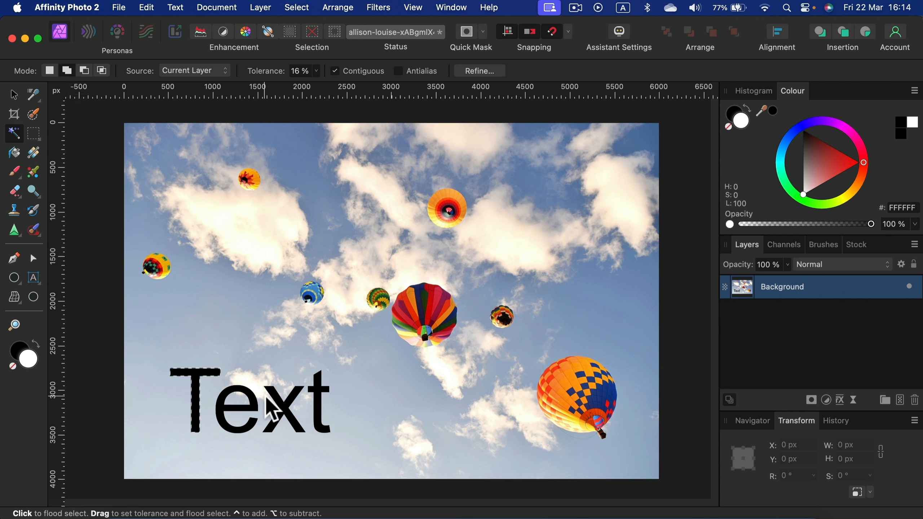
pyautogui.click(286, 415)
pyautogui.click(325, 402)
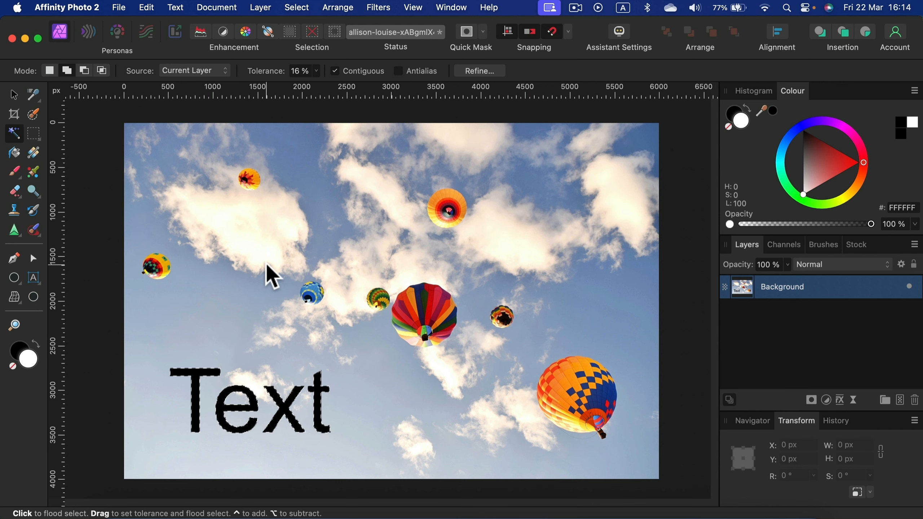
# Step: Grow the letter selection by about 61 px so that it extends beyond the edges of the text
pyautogui.click(298, 9)
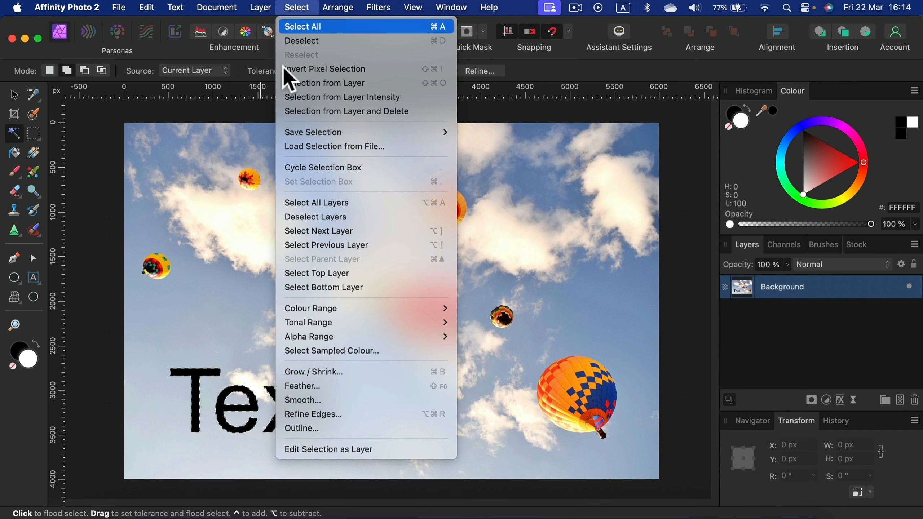
pyautogui.click(328, 372)
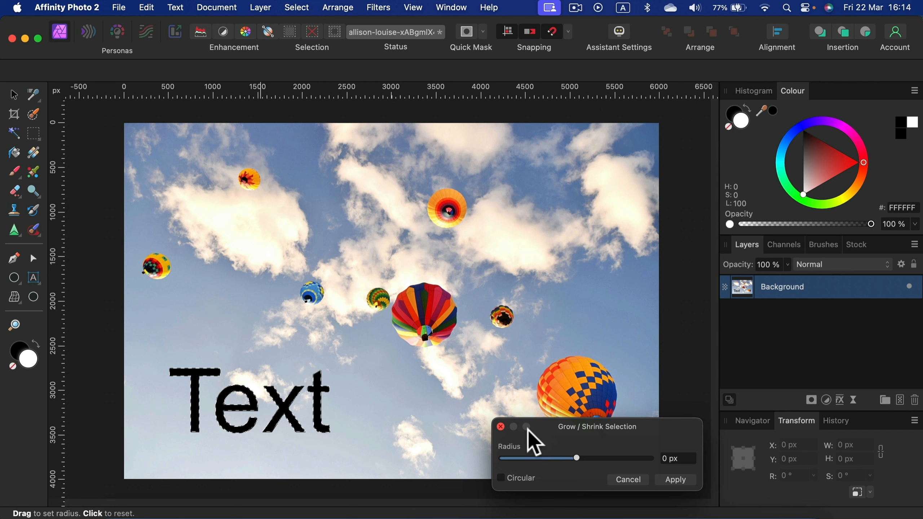
pyautogui.moveTo(556, 428); pyautogui.dragTo(447, 352)
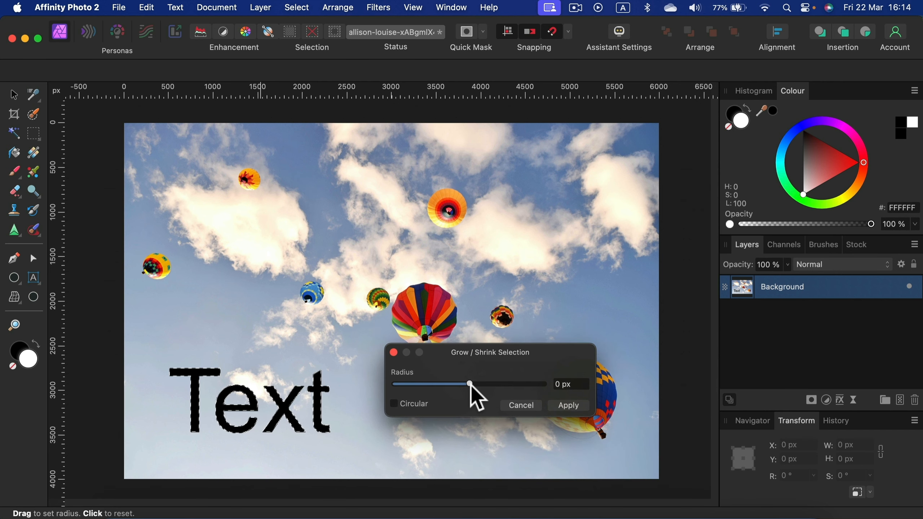
pyautogui.moveTo(472, 386); pyautogui.dragTo(472, 391)
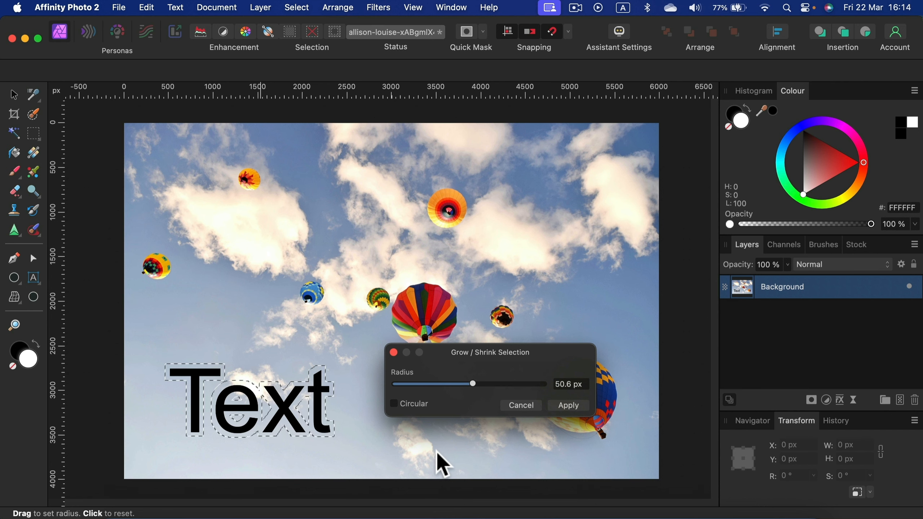
pyautogui.moveTo(473, 385); pyautogui.dragTo(474, 385)
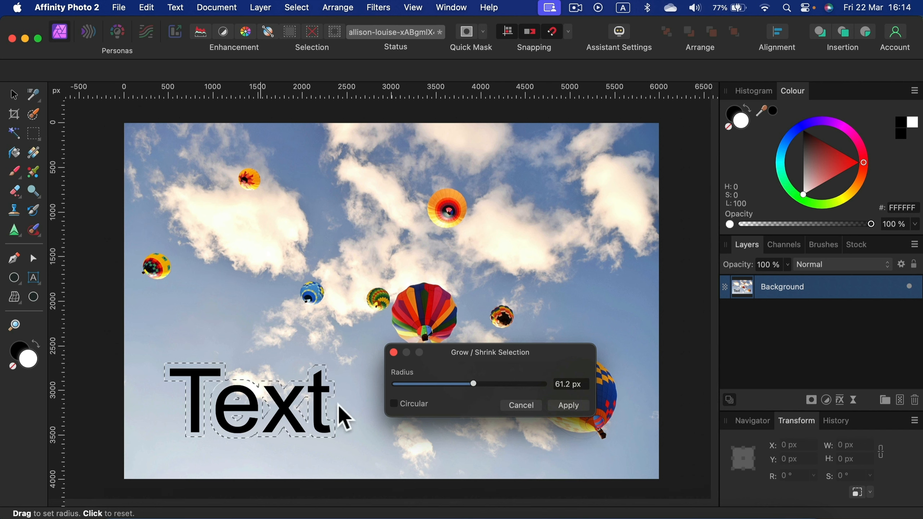
pyautogui.click(569, 405)
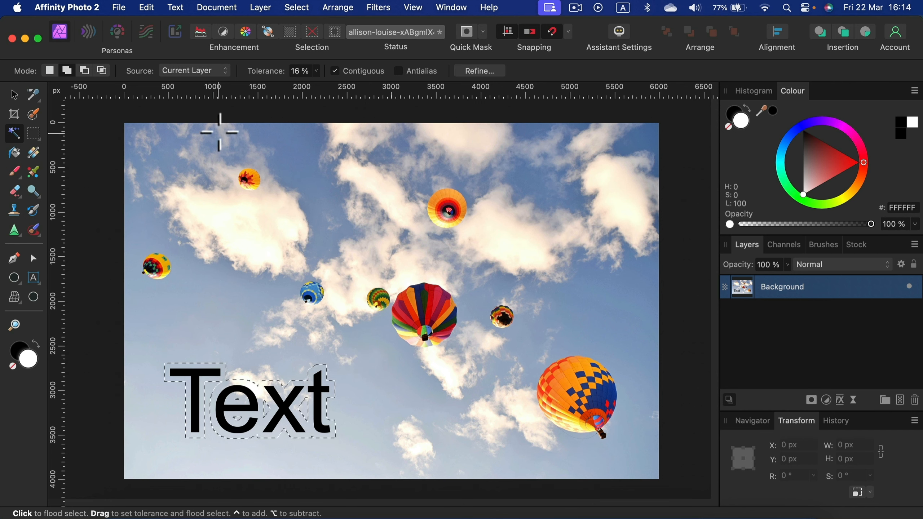
# Step: Fill the grown selection using Inpainting at 100% opacity to remove the text from the sky, and deselect it
pyautogui.click(147, 8)
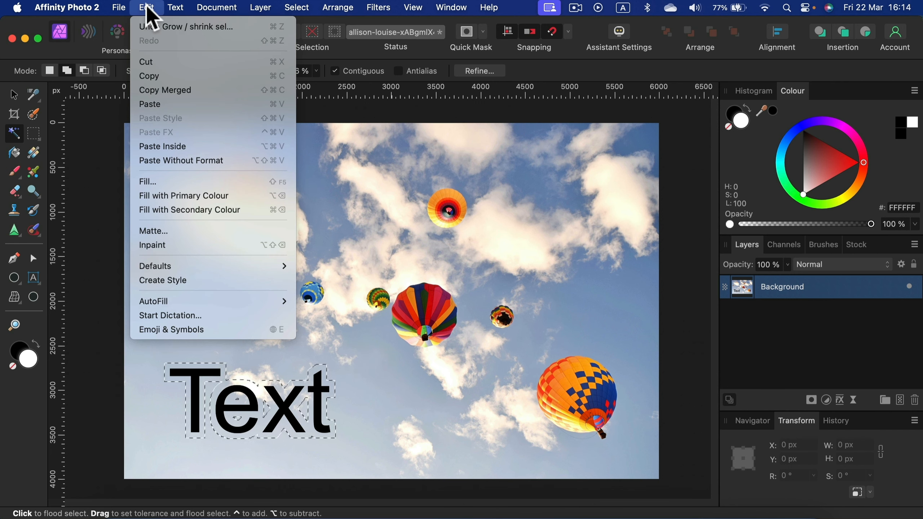
pyautogui.click(157, 182)
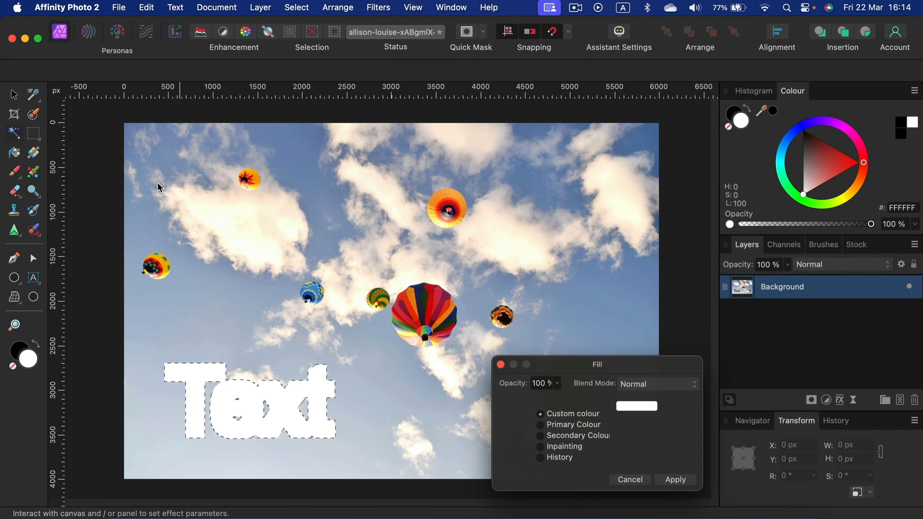
pyautogui.moveTo(592, 367); pyautogui.dragTo(504, 152)
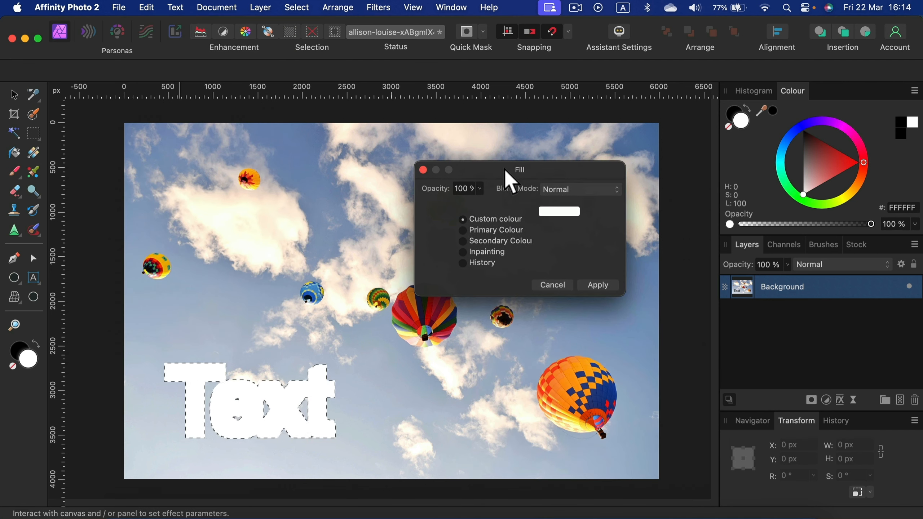
pyautogui.click(463, 252)
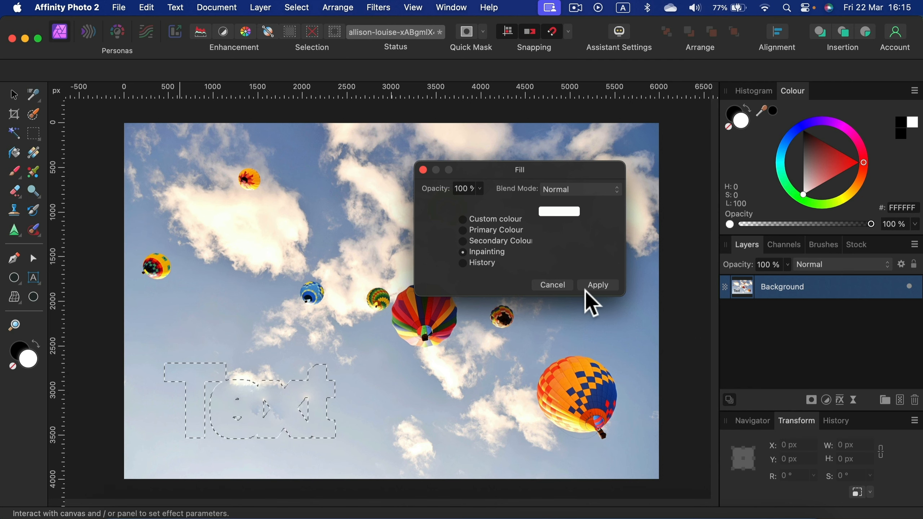
pyautogui.click(598, 287)
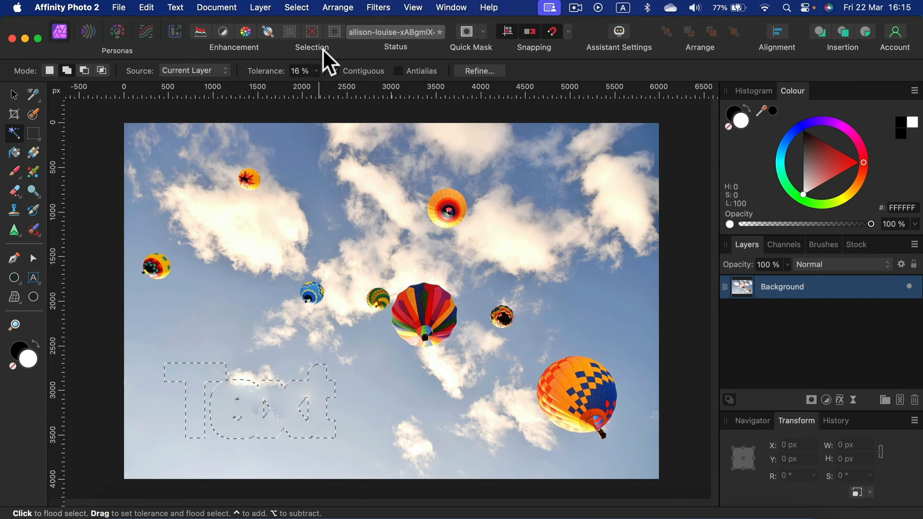
pyautogui.click(297, 8)
pyautogui.click(313, 40)
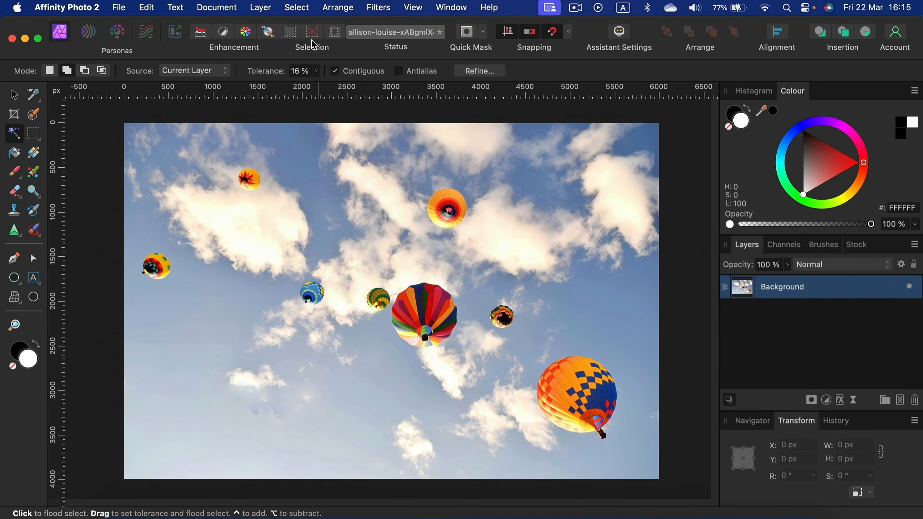
pyautogui.scroll(-1, 255, 362)
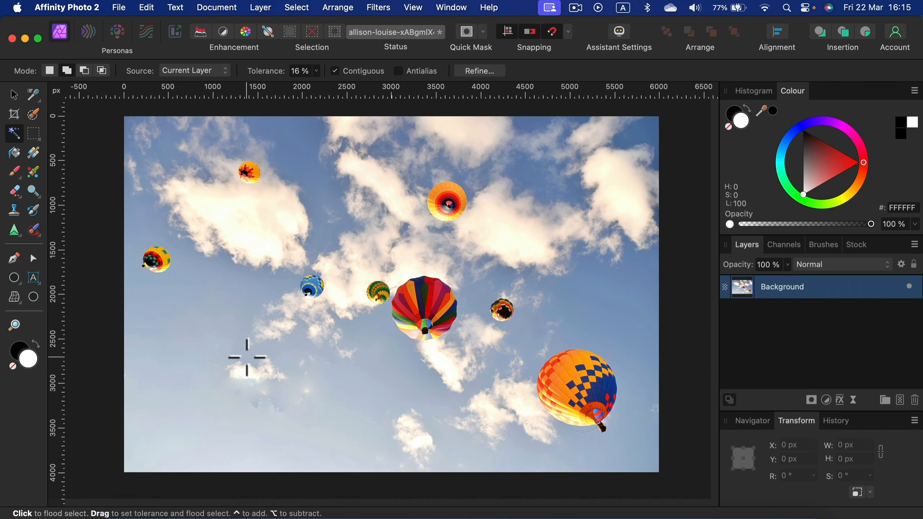
# Step: Set up the Inpainting Brush with a width of 140 px and 50% hardness for the leftover smudges in the sky
pyautogui.press('super+plus')
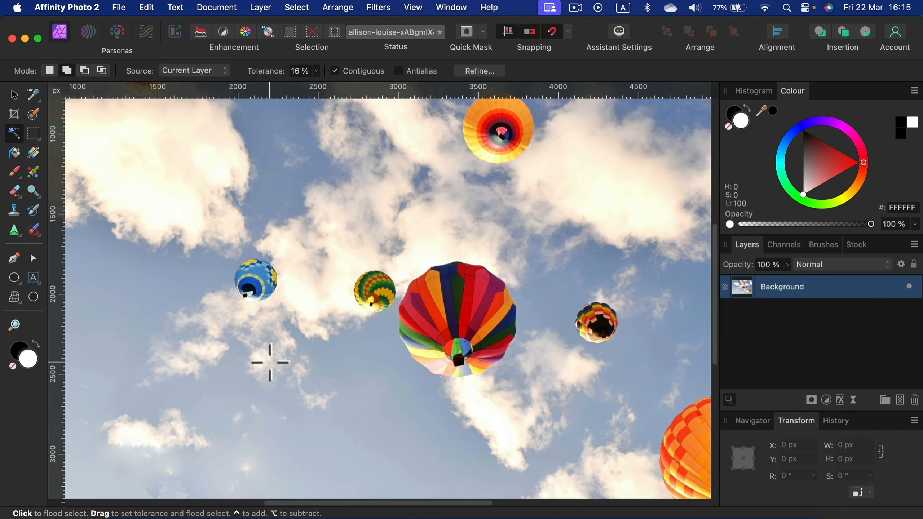
pyautogui.scroll(-4, 272, 379)
pyautogui.scroll(-4, 271, 378)
pyautogui.press('space')
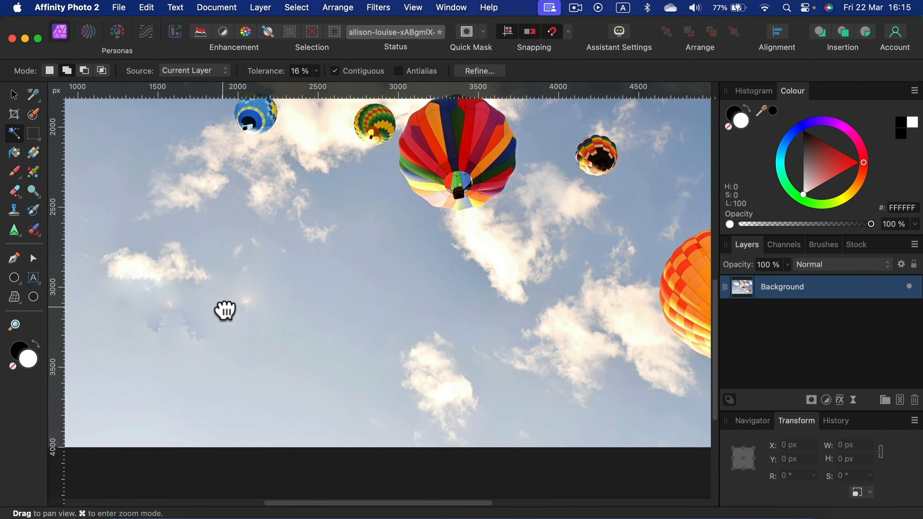
pyautogui.moveTo(223, 309); pyautogui.dragTo(385, 367)
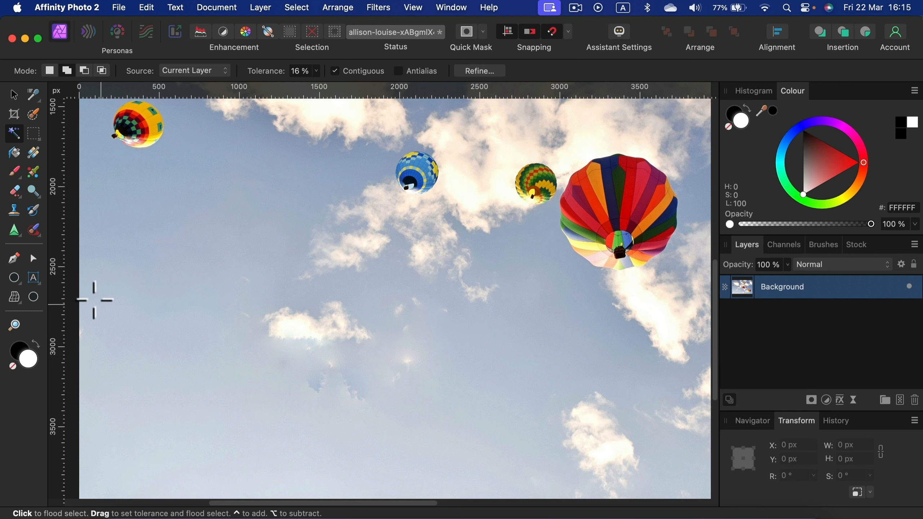
pyautogui.click(33, 229)
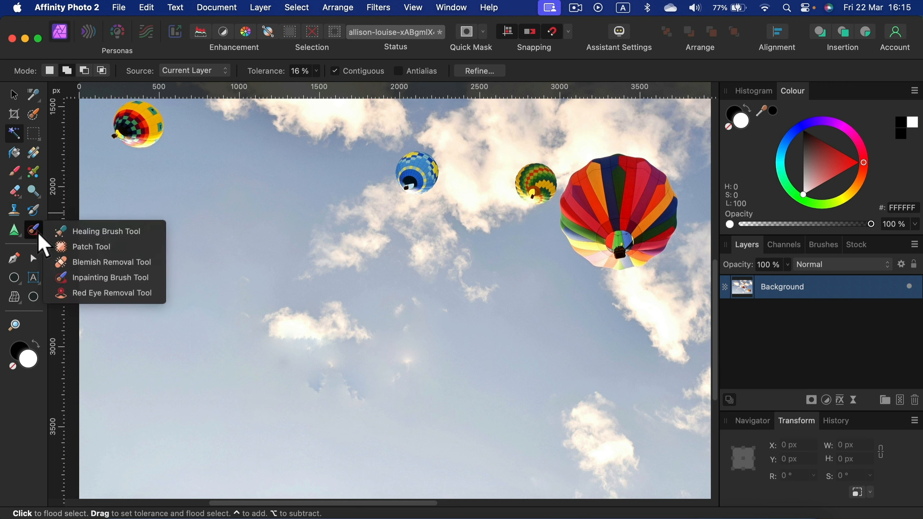
pyautogui.click(124, 278)
pyautogui.click(82, 70)
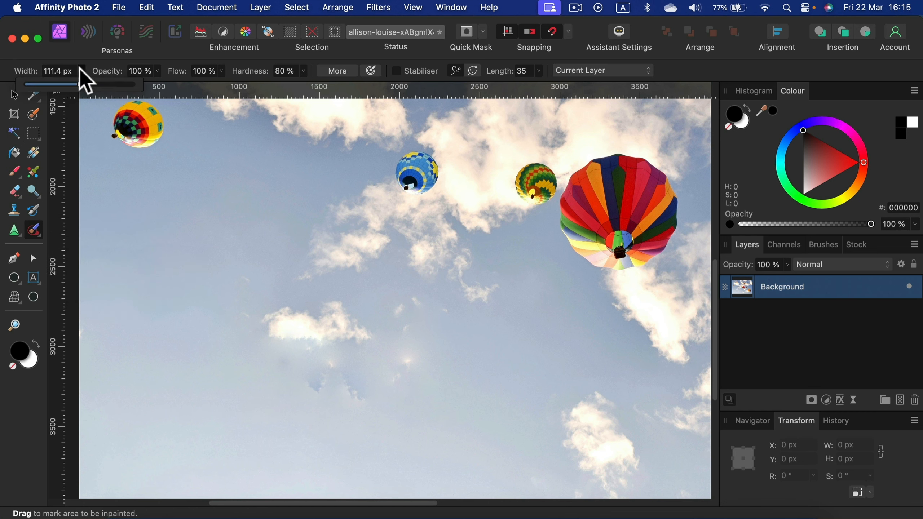
pyautogui.click(85, 86)
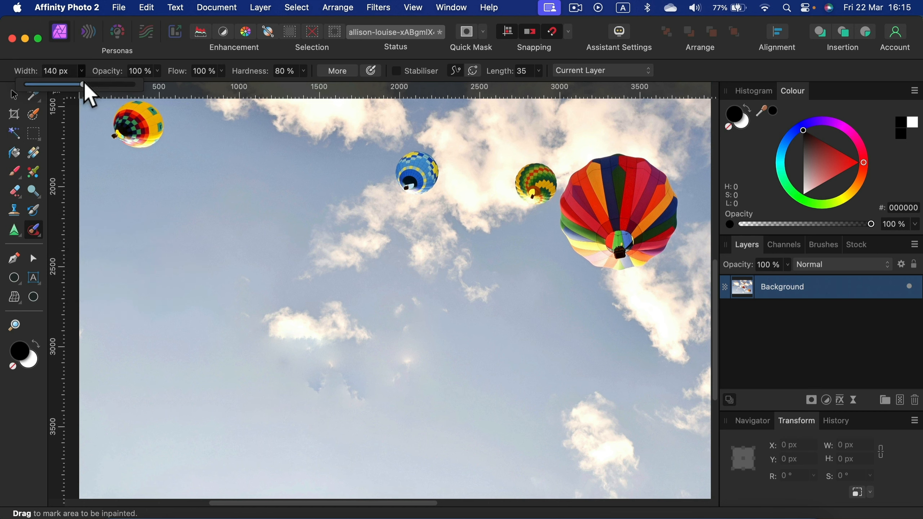
pyautogui.click(304, 71)
pyautogui.moveTo(291, 87); pyautogui.dragTo(272, 86)
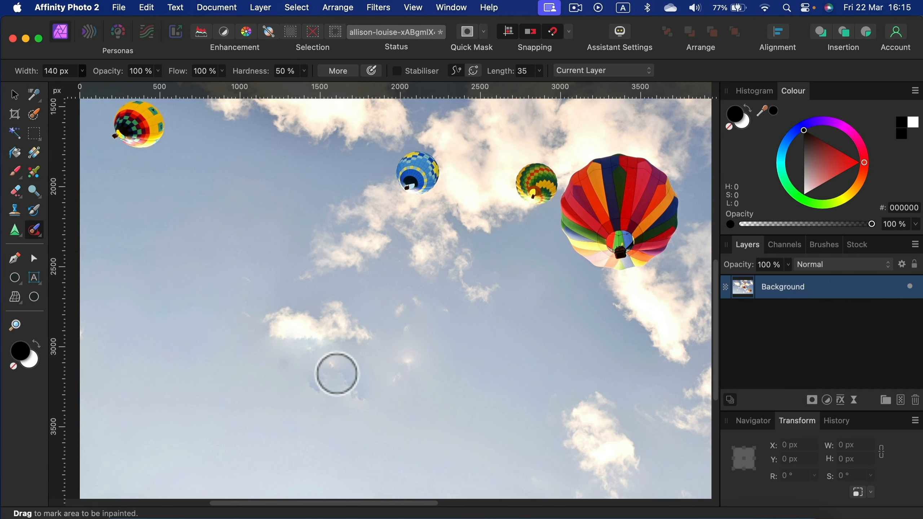
# Step: Paint over the leftover smudges in the sky just below the small white cloud with the Inpainting Brush
pyautogui.moveTo(306, 362)
pyautogui.mouseDown()
pyautogui.moveTo(336, 360)
pyautogui.moveTo(315, 392)
pyautogui.moveTo(380, 410)
pyautogui.mouseUp()
pyautogui.moveTo(309, 382); pyautogui.dragTo(265, 360)
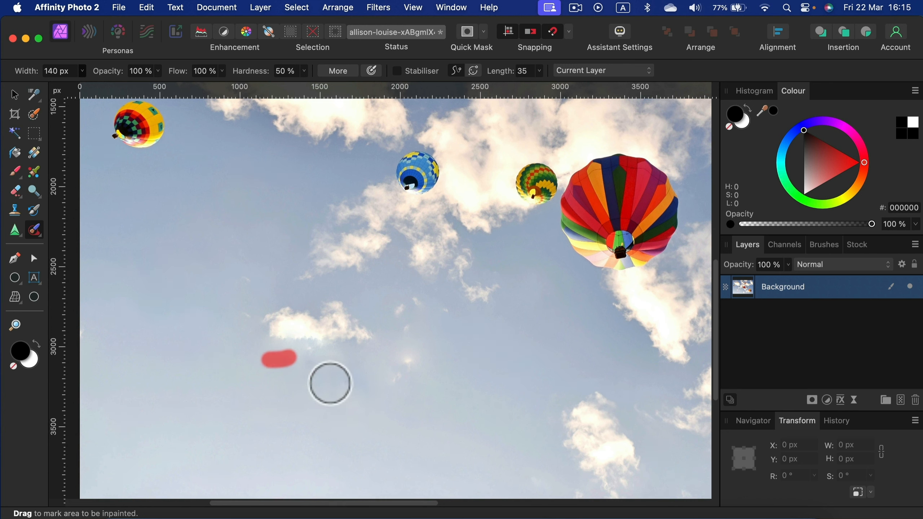
pyautogui.moveTo(361, 380); pyautogui.dragTo(321, 382)
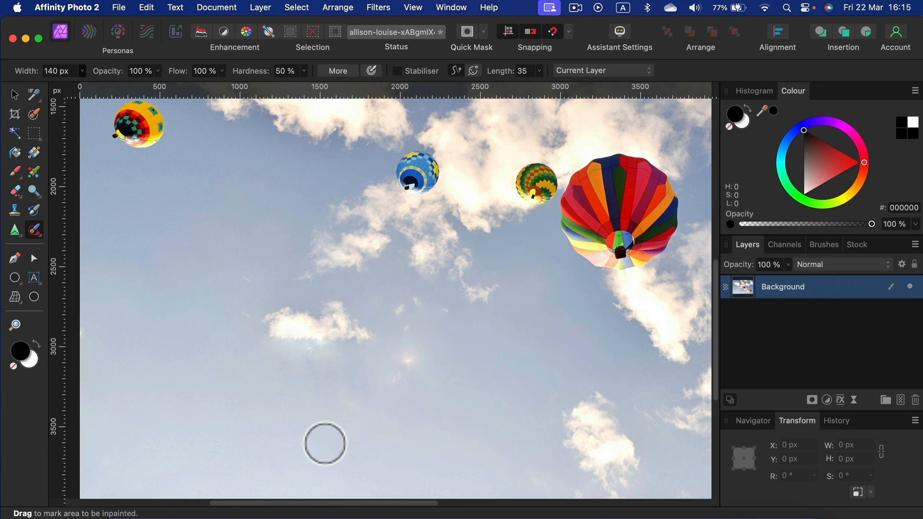
pyautogui.press('super+0')
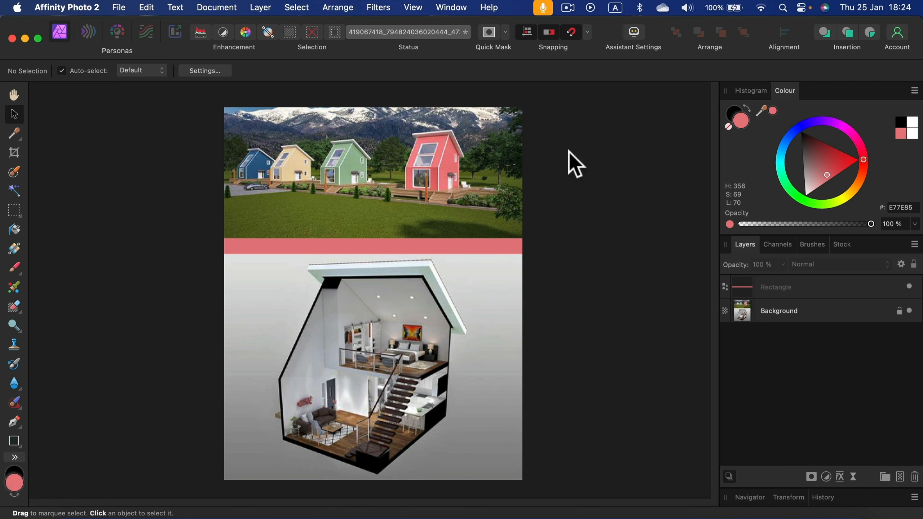
# Step: Open the export settings for the tiny house image, try the PNG format, and choose JPEG as the file format
pyautogui.click(119, 7)
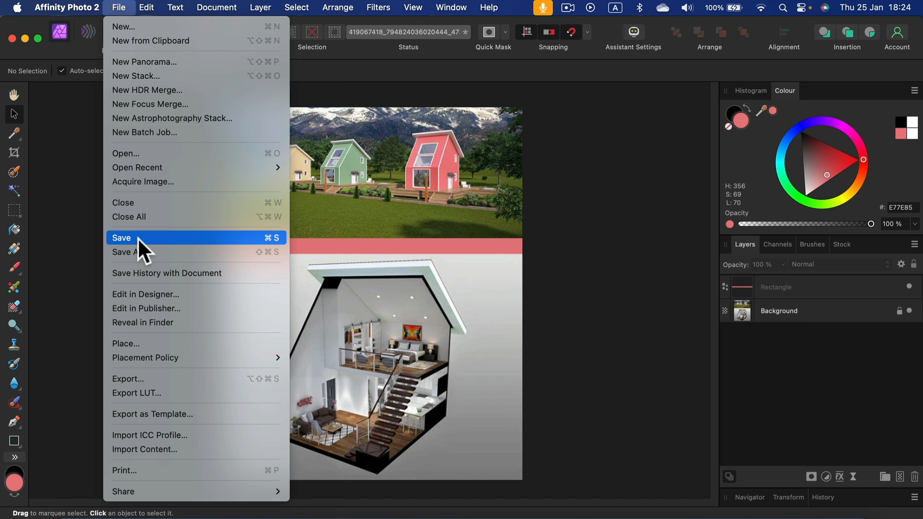
pyautogui.click(140, 380)
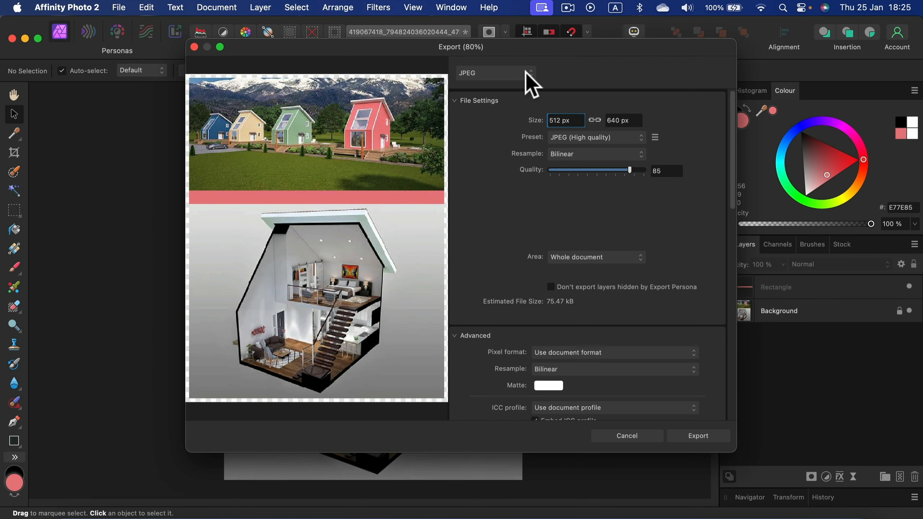
pyautogui.click(527, 73)
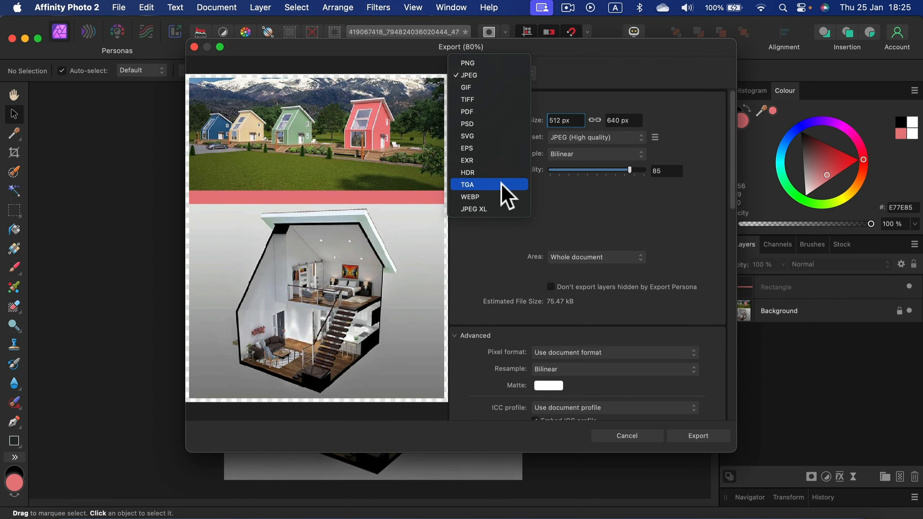
pyautogui.click(503, 64)
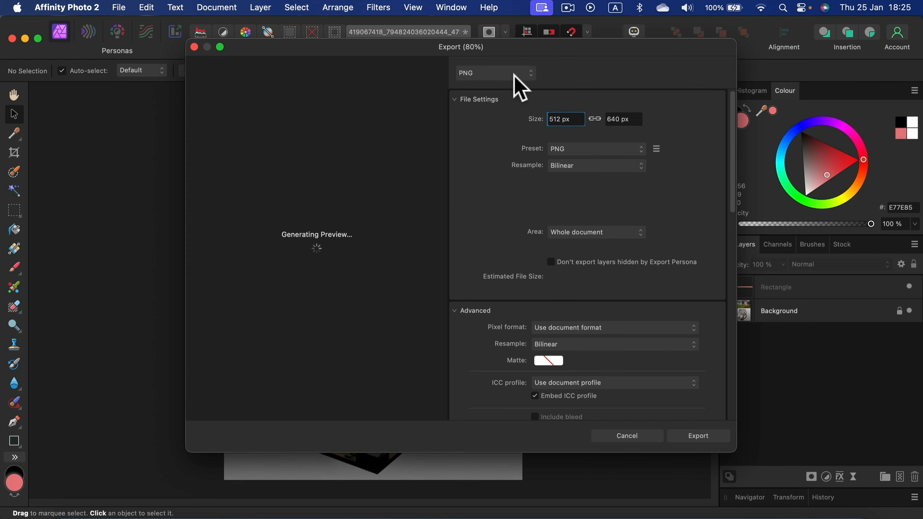
pyautogui.click(514, 73)
pyautogui.click(510, 83)
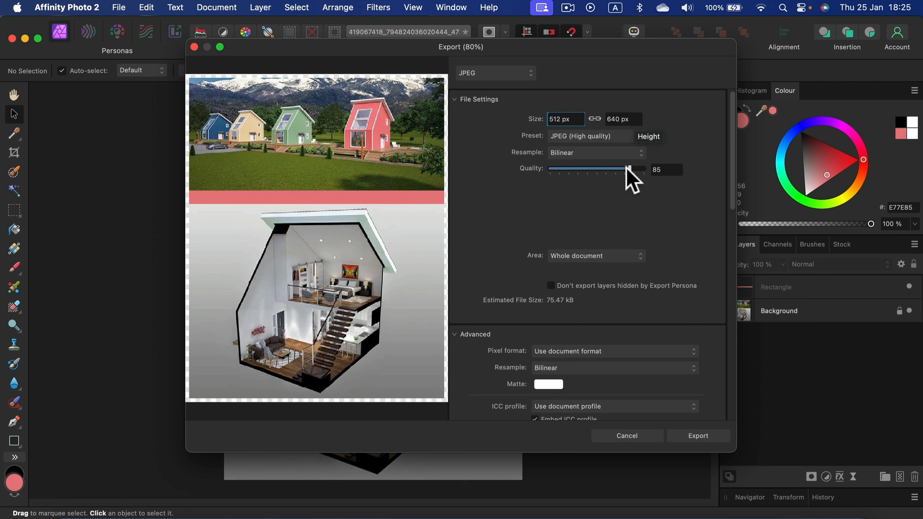
# Step: Set the JPEG quality to 90 and export the whole document
pyautogui.click(679, 171)
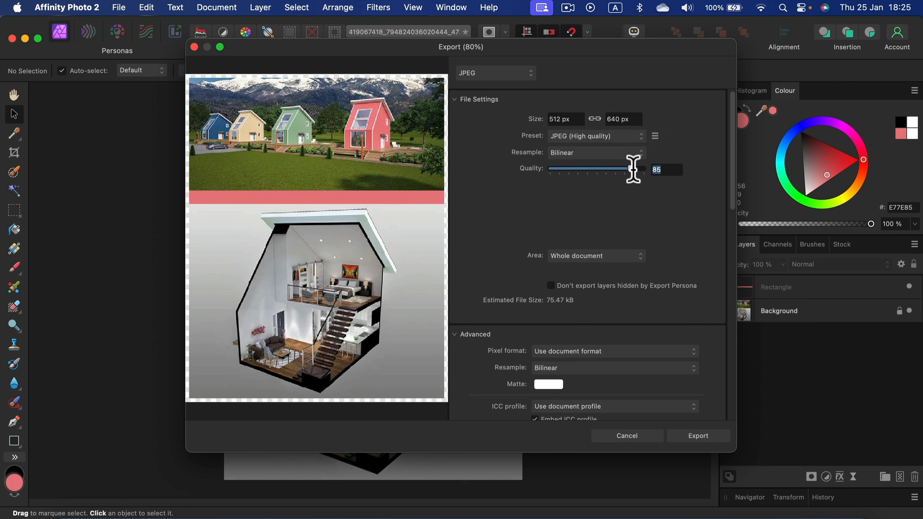
pyautogui.write('90')
pyautogui.click(618, 119)
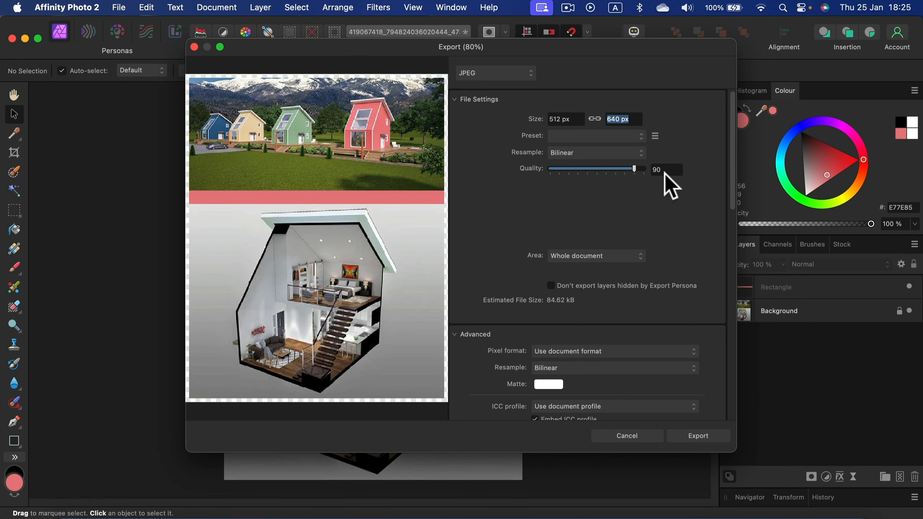
pyautogui.click(699, 438)
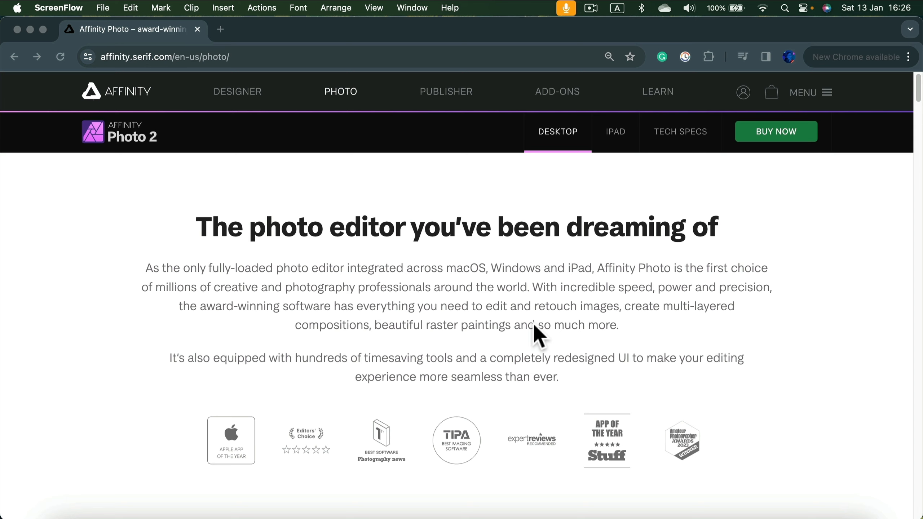
# Step: Examine the Affinity Photo 2 web page in Chrome, down to the macOS, Windows, iPad and V2 Universal License prices
pyautogui.scroll(-15, 488, 299)
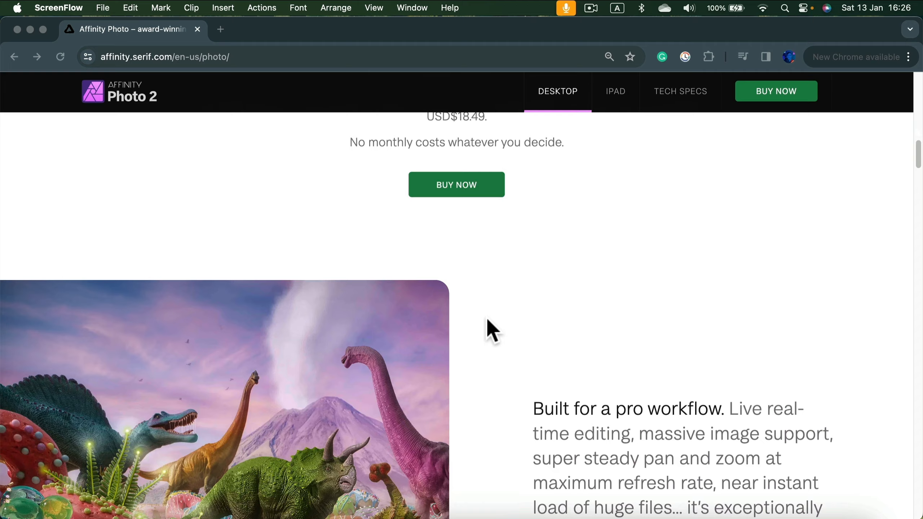
pyautogui.scroll(-20, 487, 338)
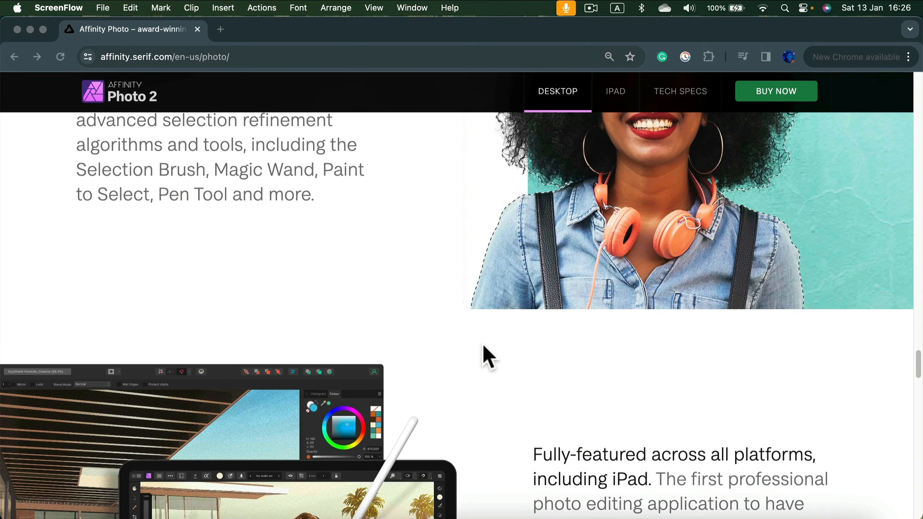
pyautogui.scroll(-20, 484, 347)
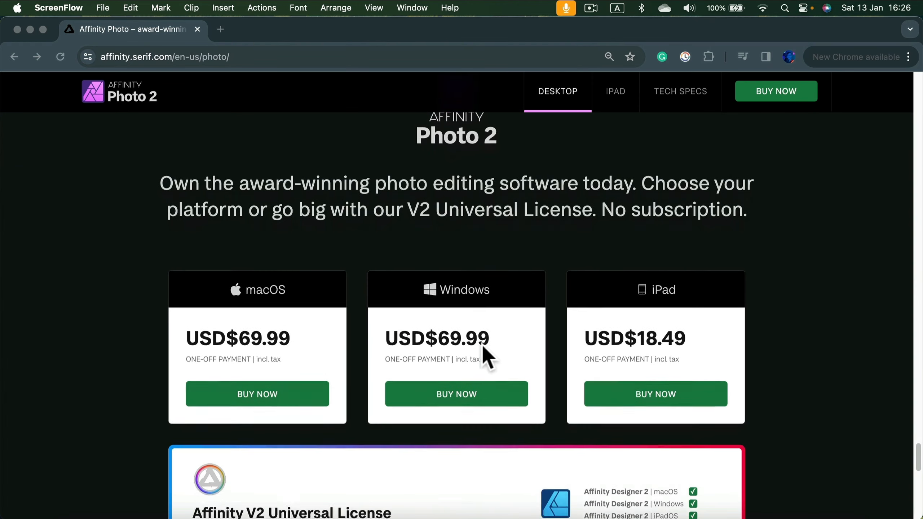
pyautogui.scroll(-4, 482, 344)
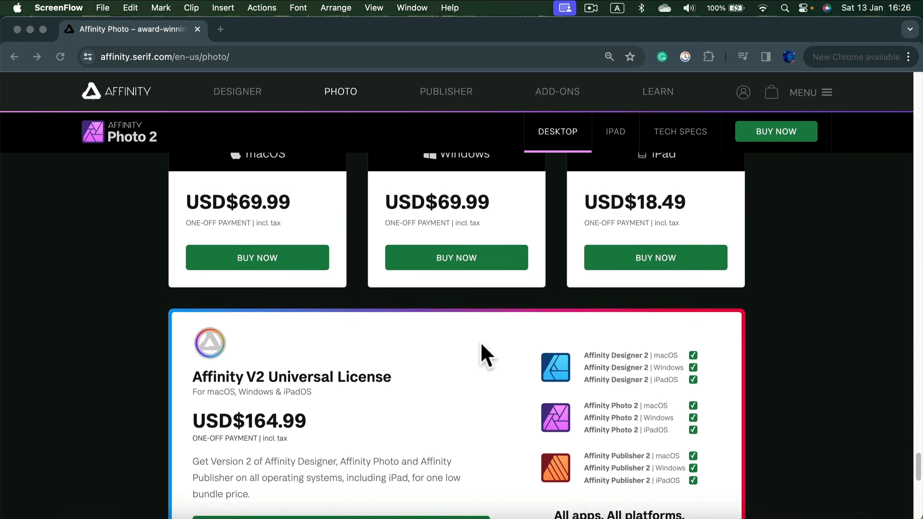
pyautogui.scroll(3, 482, 343)
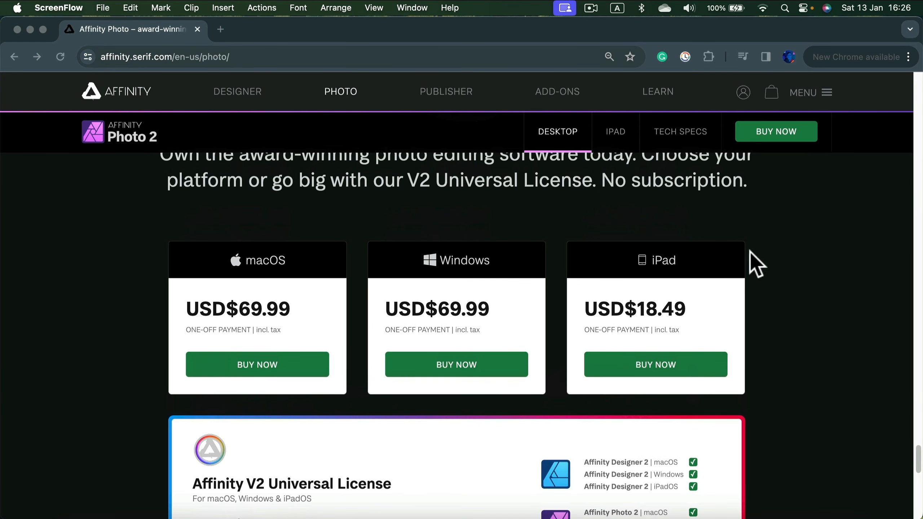
pyautogui.scroll(1, 773, 239)
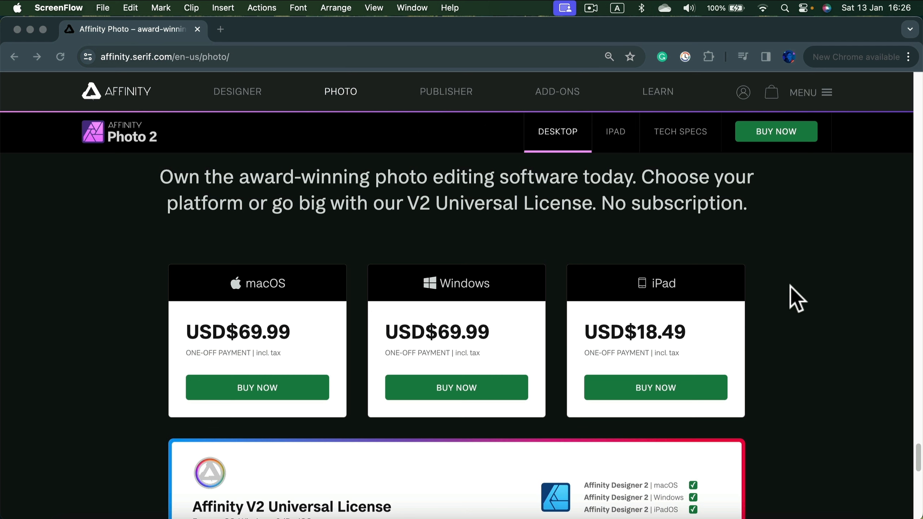
pyautogui.scroll(-1, 796, 298)
pyautogui.scroll(-3, 796, 298)
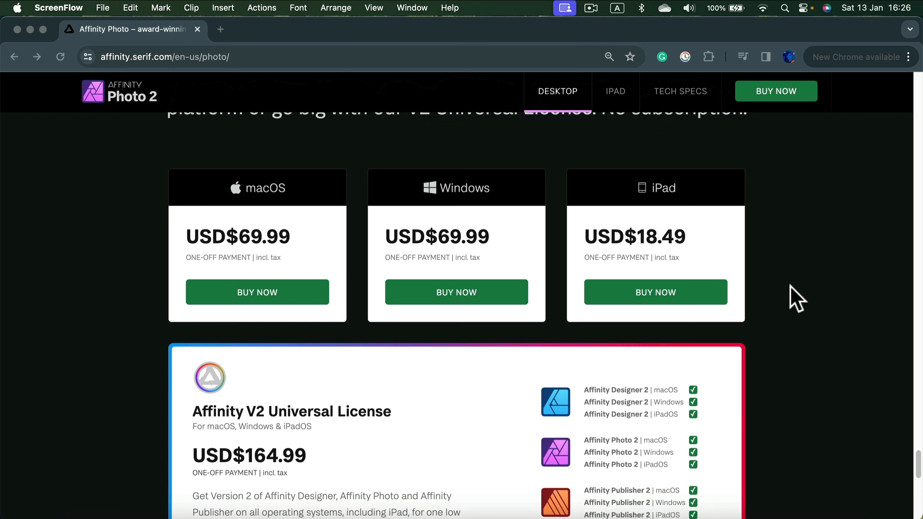
pyautogui.scroll(-1, 796, 299)
pyautogui.scroll(-1, 796, 298)
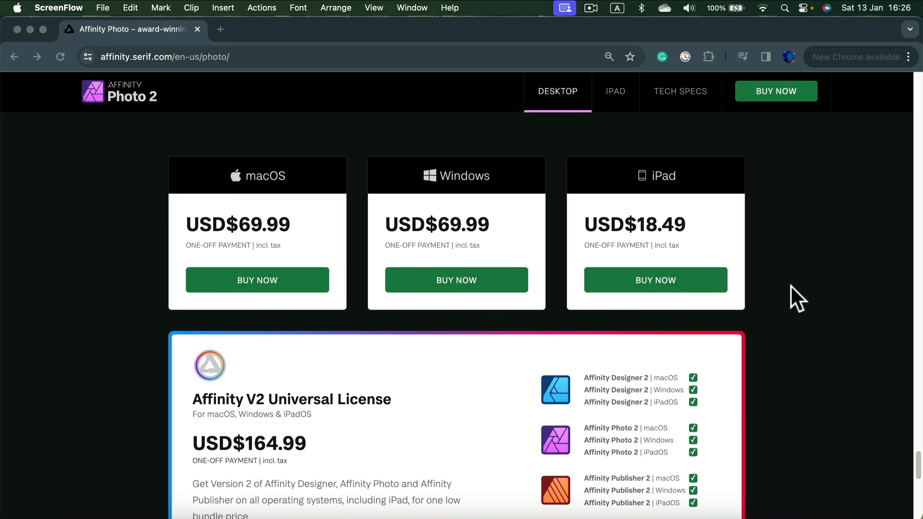